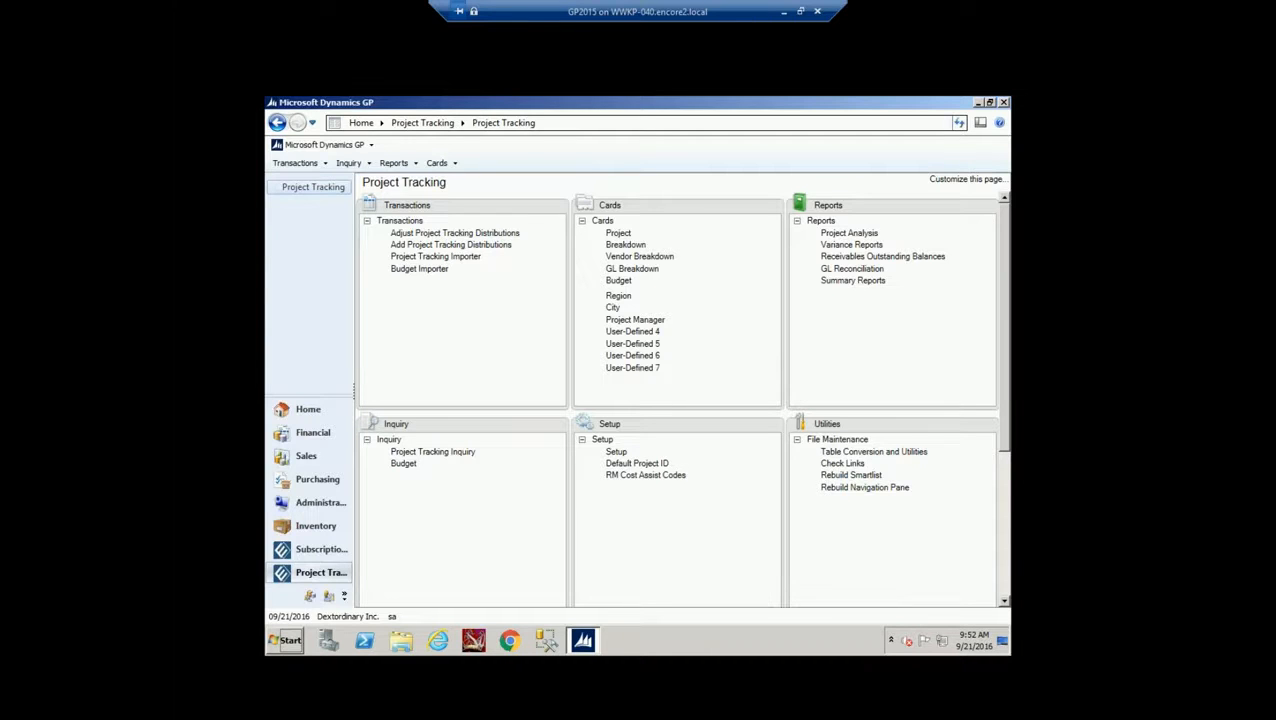
Open Project Tracking Setup to review the 2.00% operating costs and DEFERRAL deferral project
left_click(616, 452)
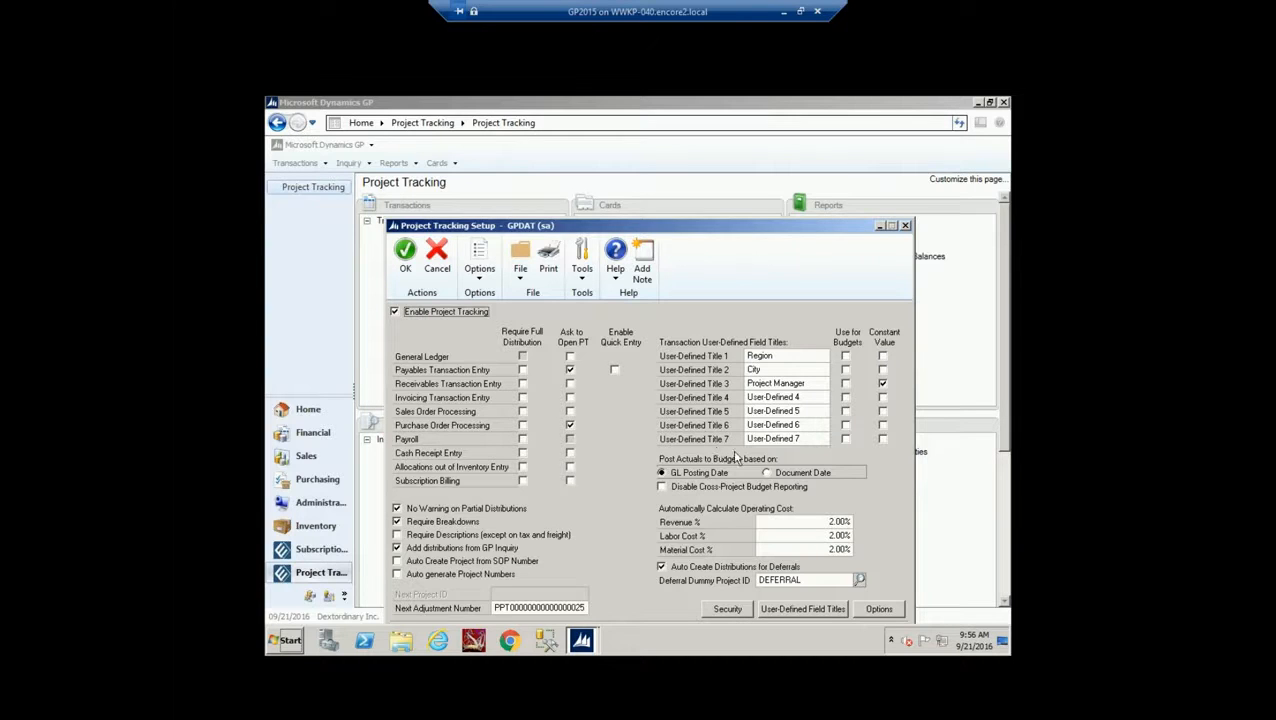
left_click(805, 609)
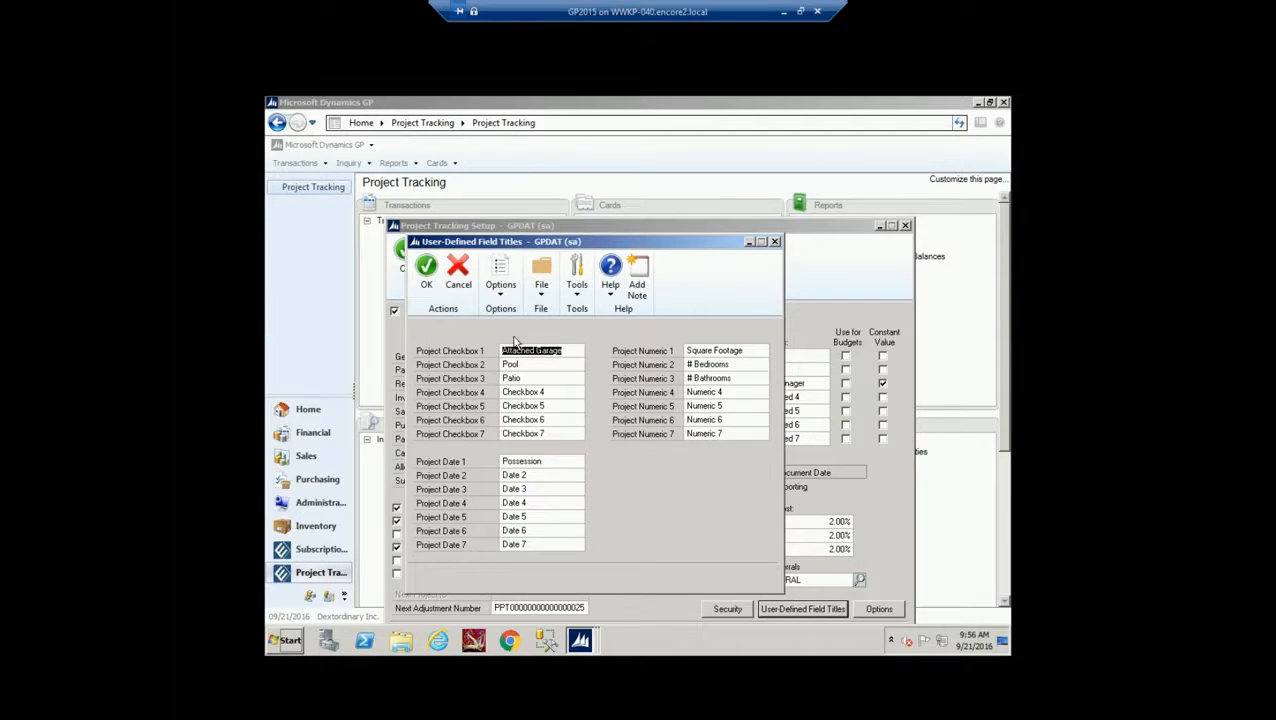
left_click(503, 298)
left_click(512, 311)
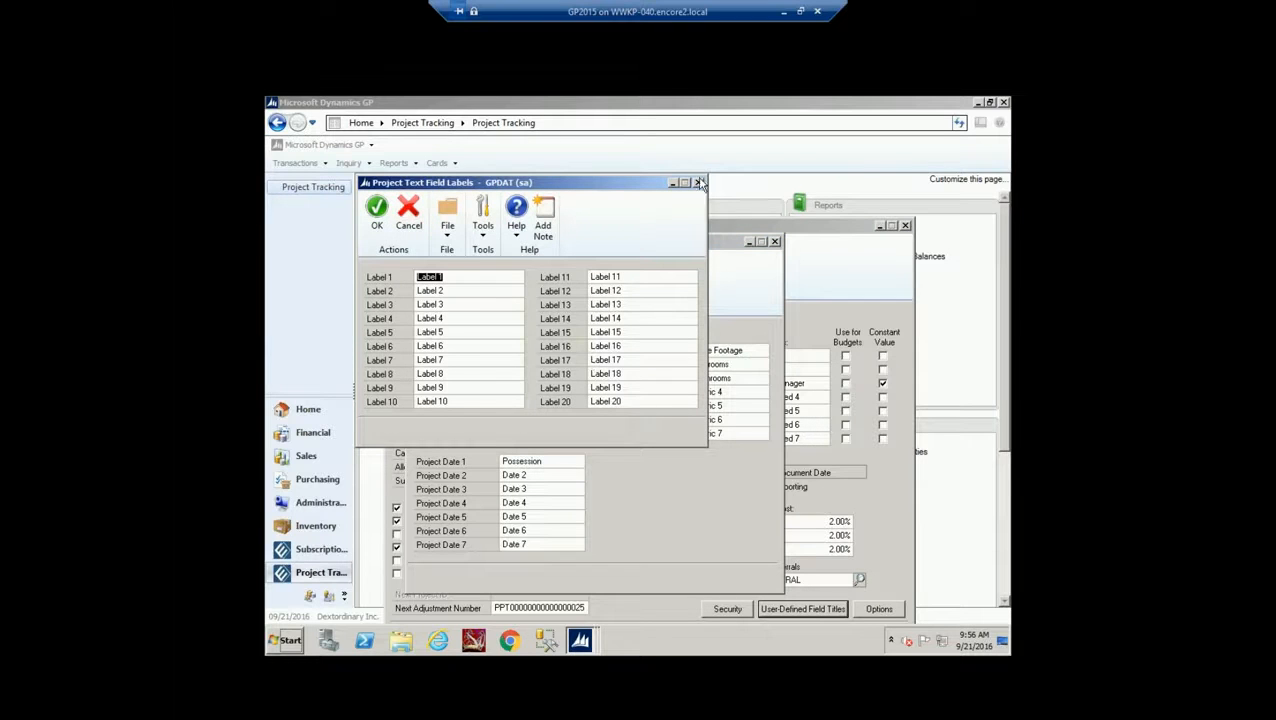
left_click(699, 183)
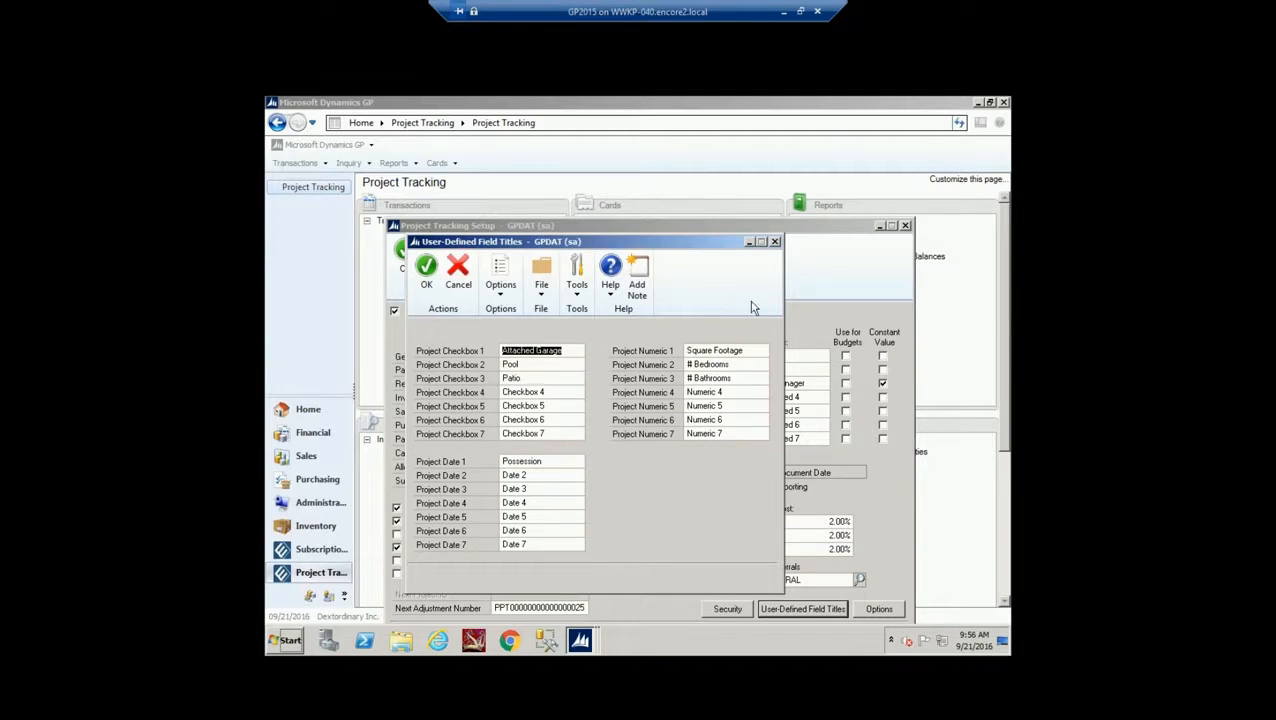
left_click(775, 243)
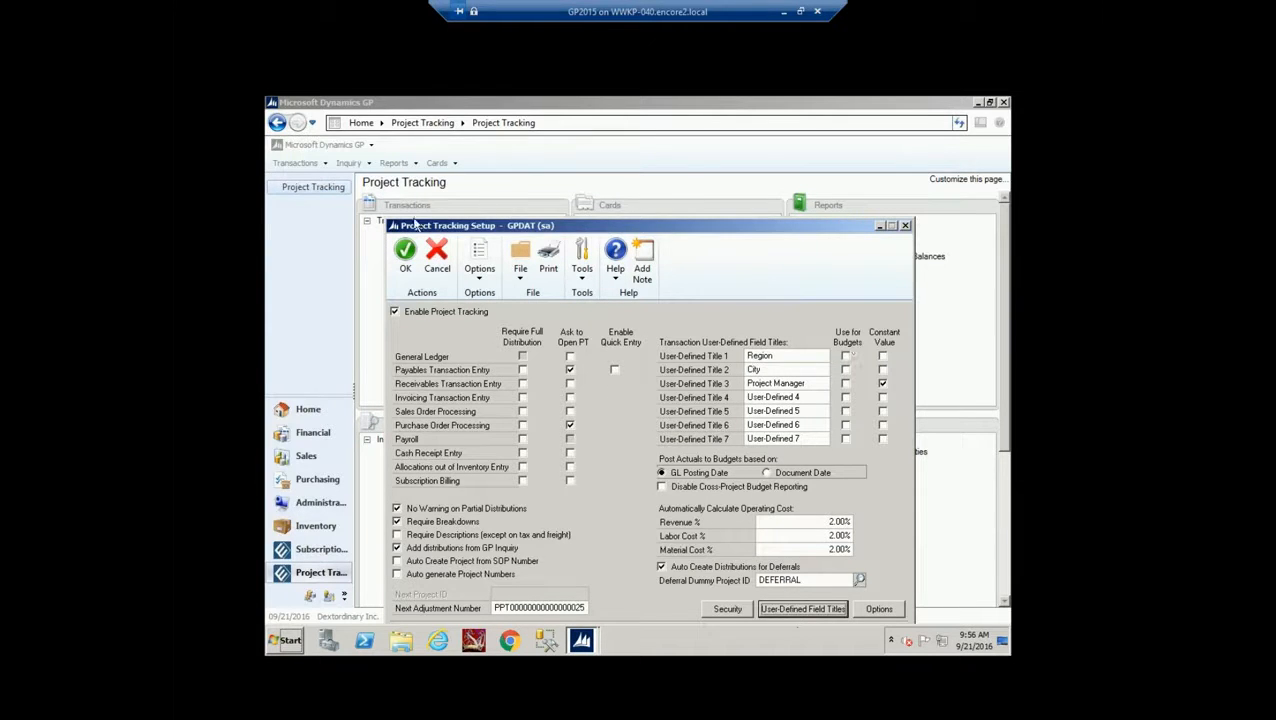
Accept Project Tracking Setup, then open and close the Region card maintenance window
left_click(405, 255)
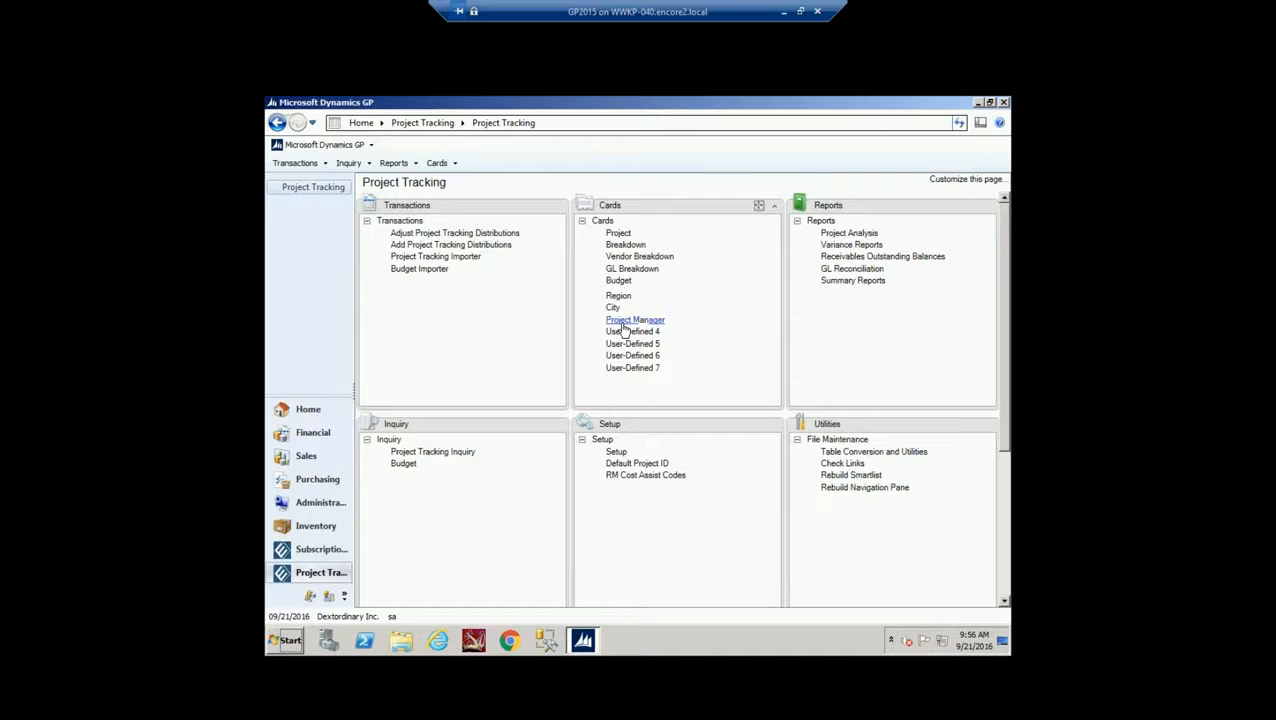
left_click(618, 296)
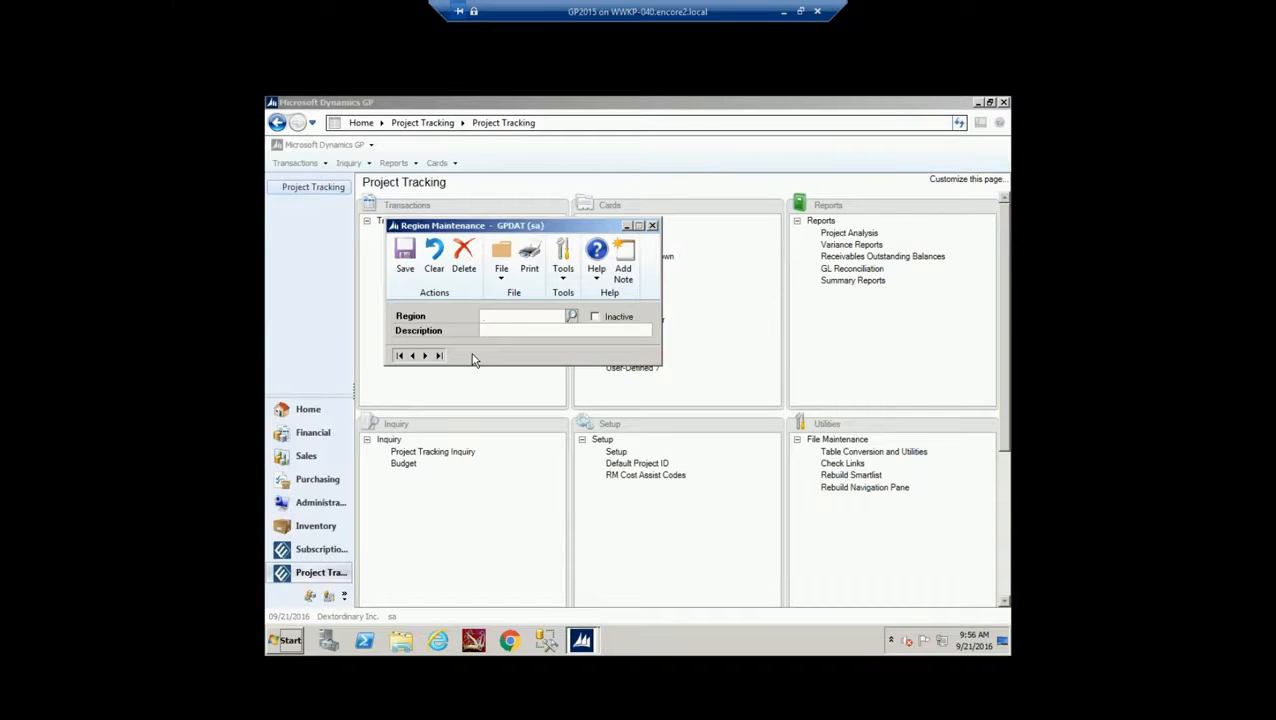
left_click(652, 225)
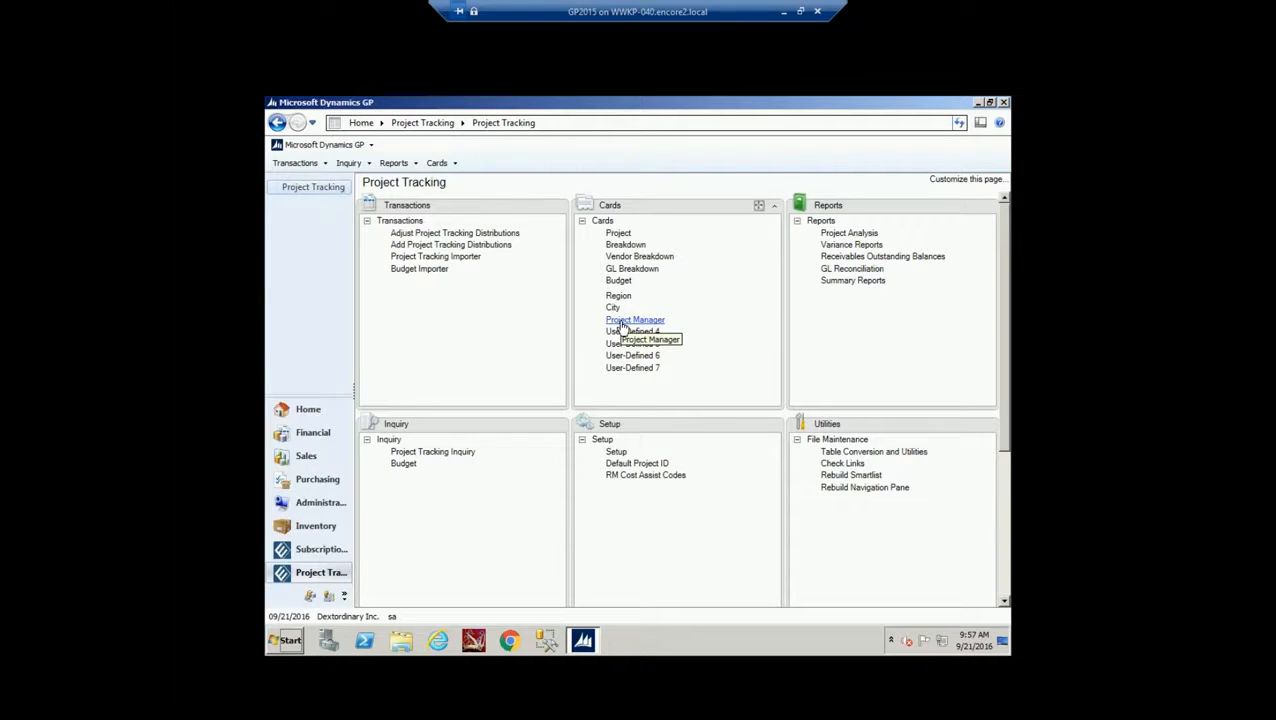
Browse the Breakdown Maintenance amount types, keep SALES, and close the window
left_click(627, 245)
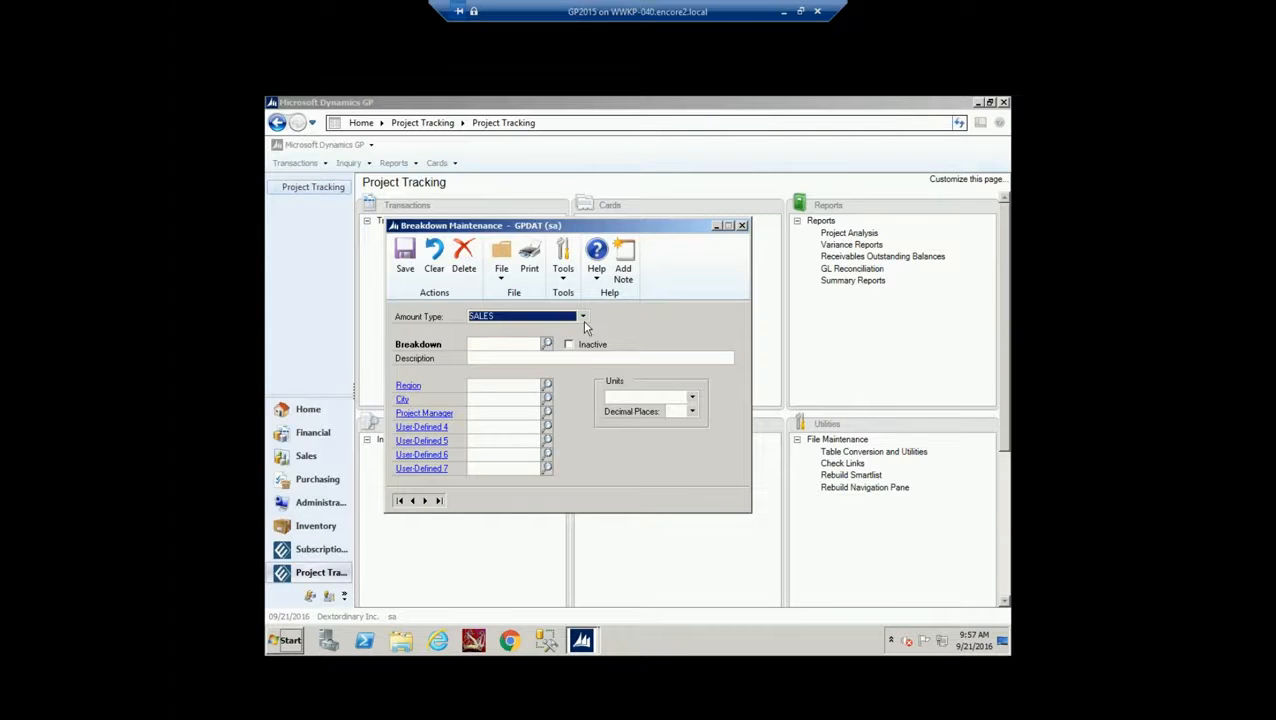
left_click(583, 316)
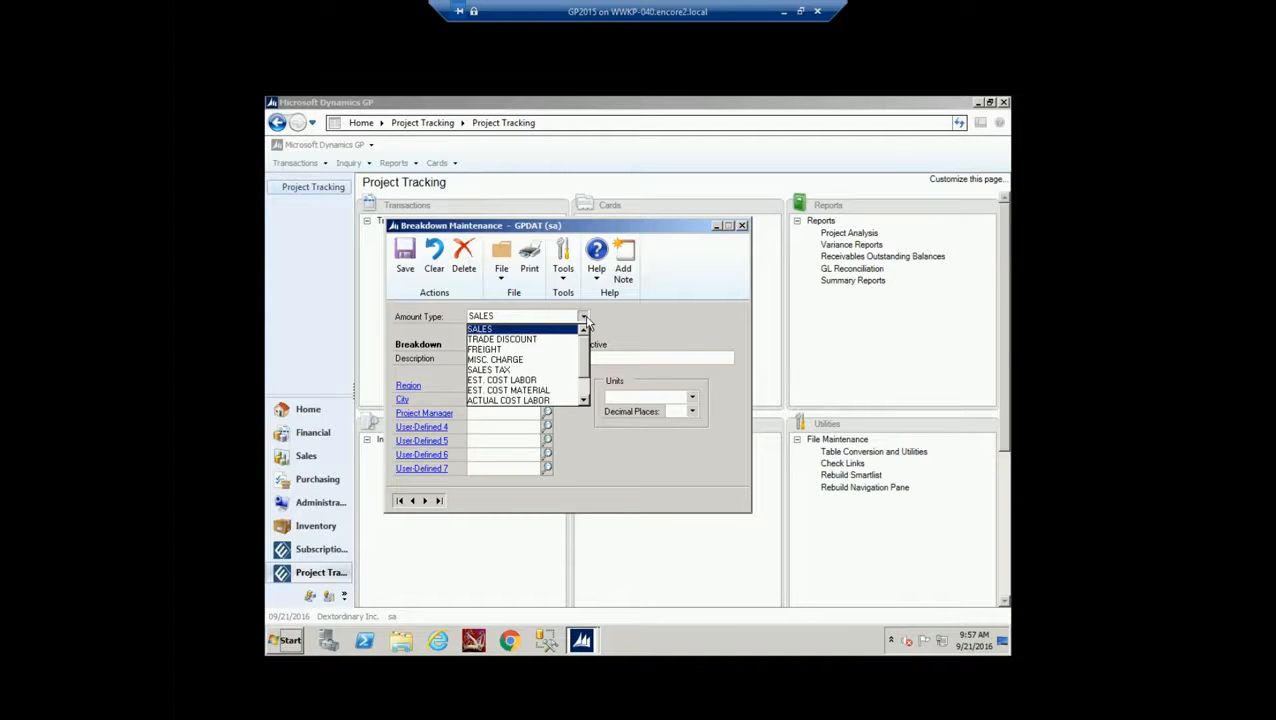
mouse_move(584, 350)
left_mouse_down()
mouse_move(586, 375)
mouse_move(582, 329)
left_mouse_up()
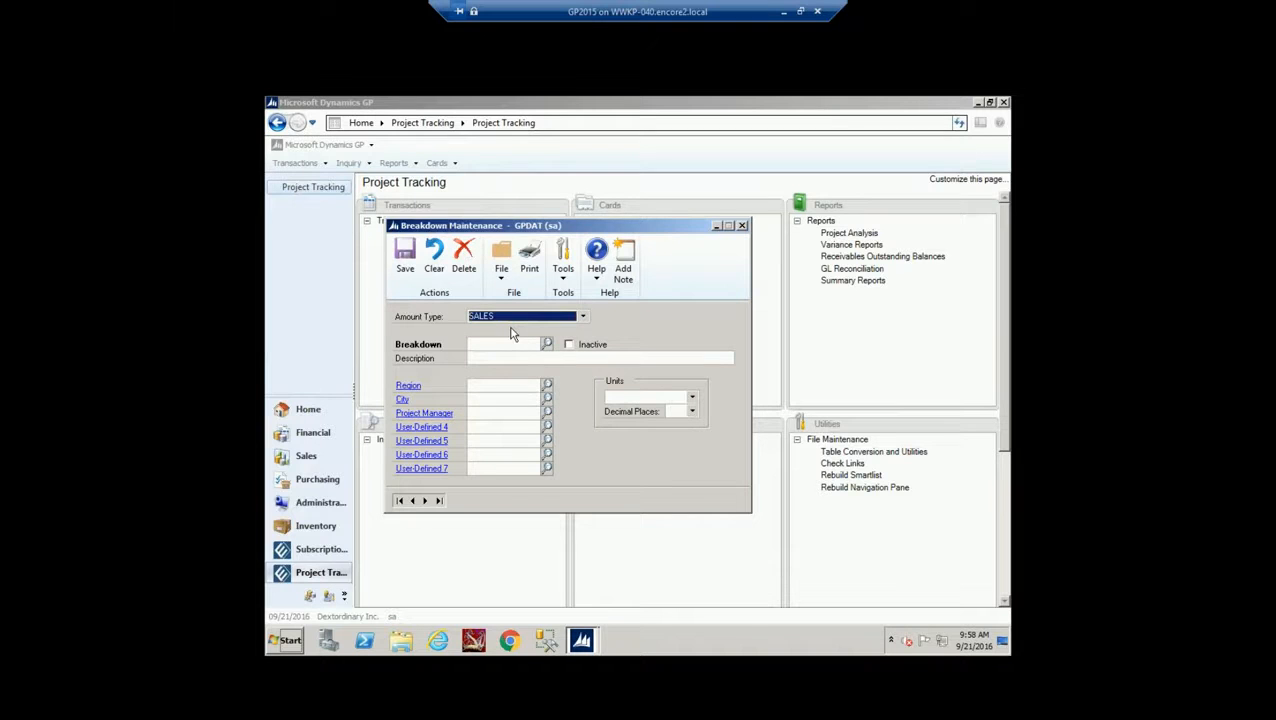
left_click(583, 316)
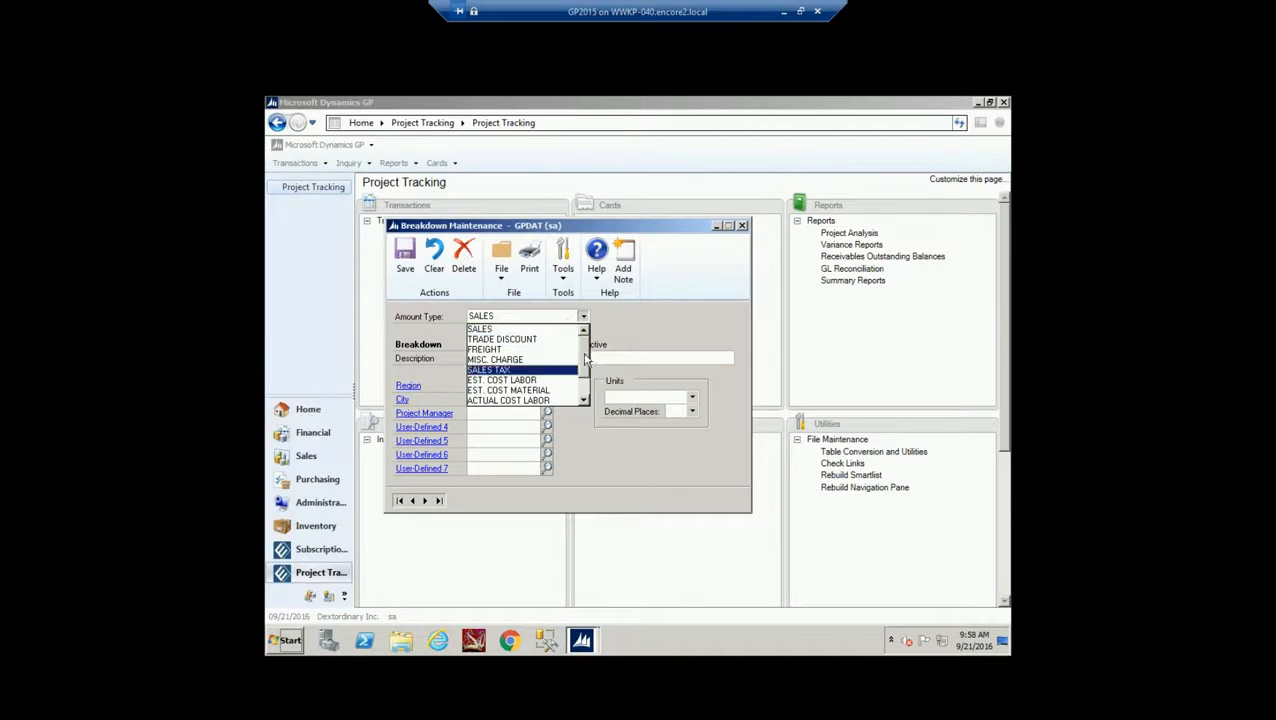
scroll(558, 375, "down", 1)
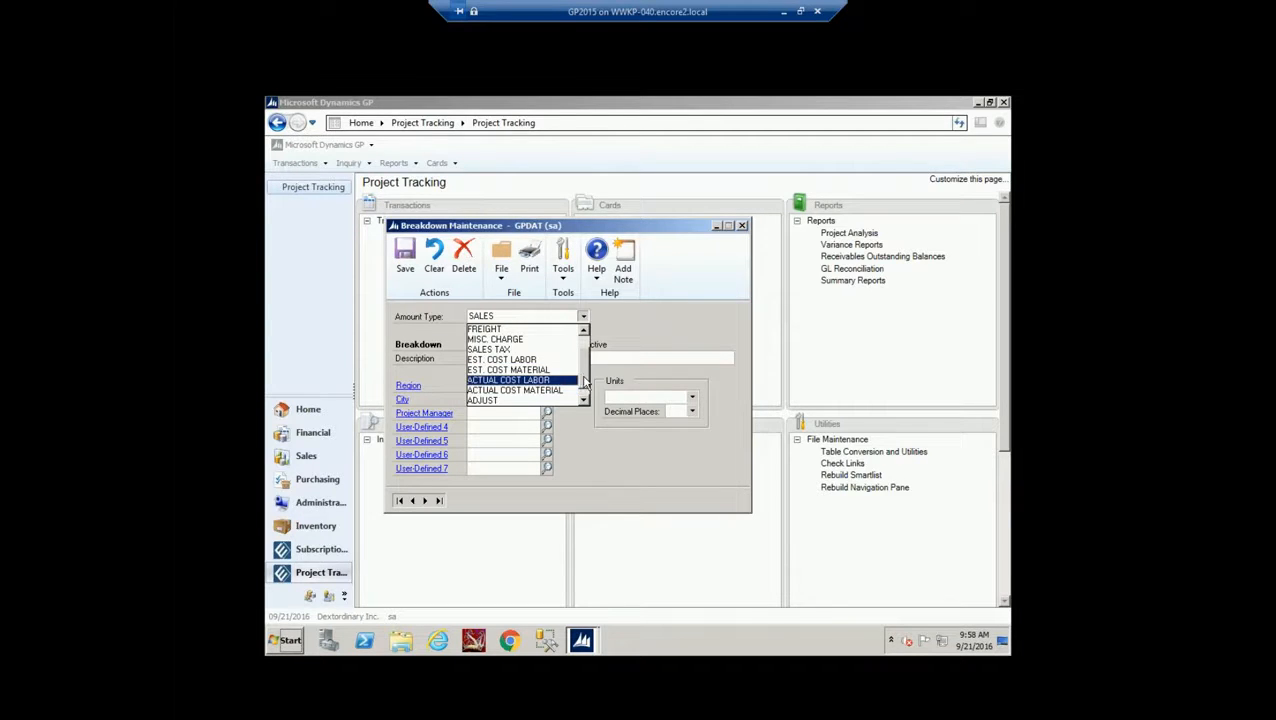
scroll(585, 388, "down", 1)
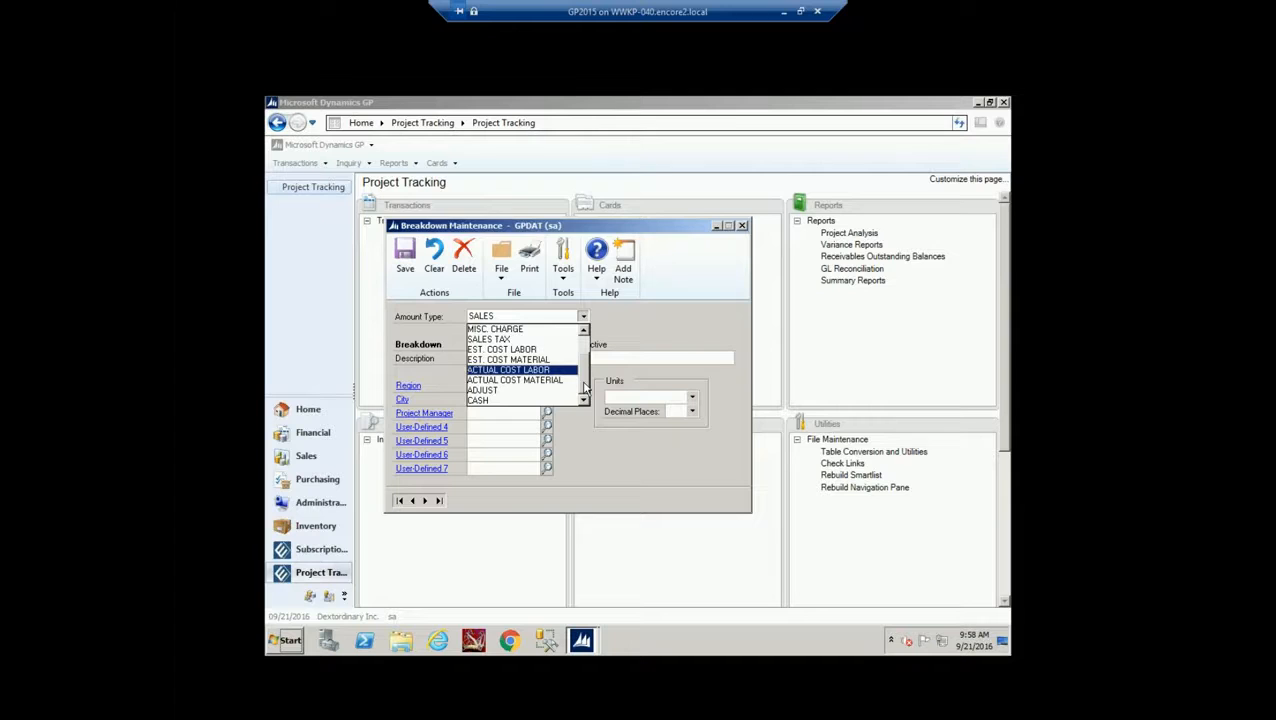
left_click_drag(584, 386, 586, 333)
left_click(584, 318)
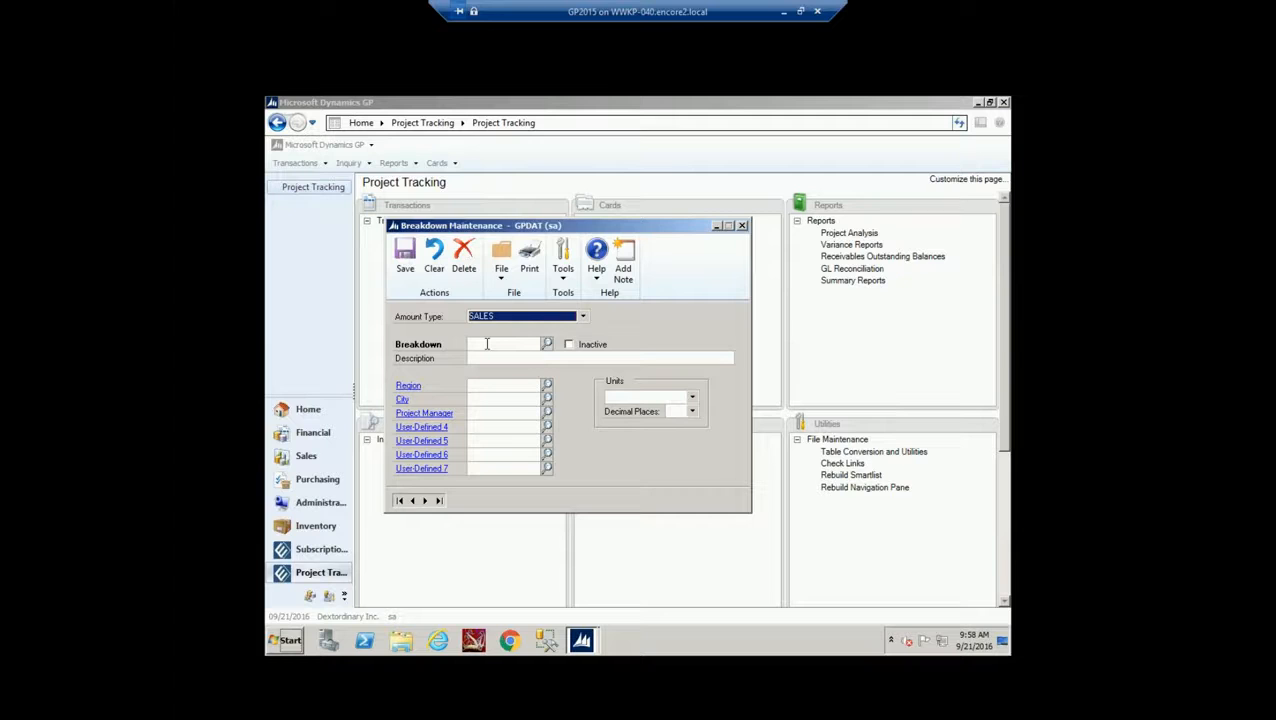
left_click(743, 226)
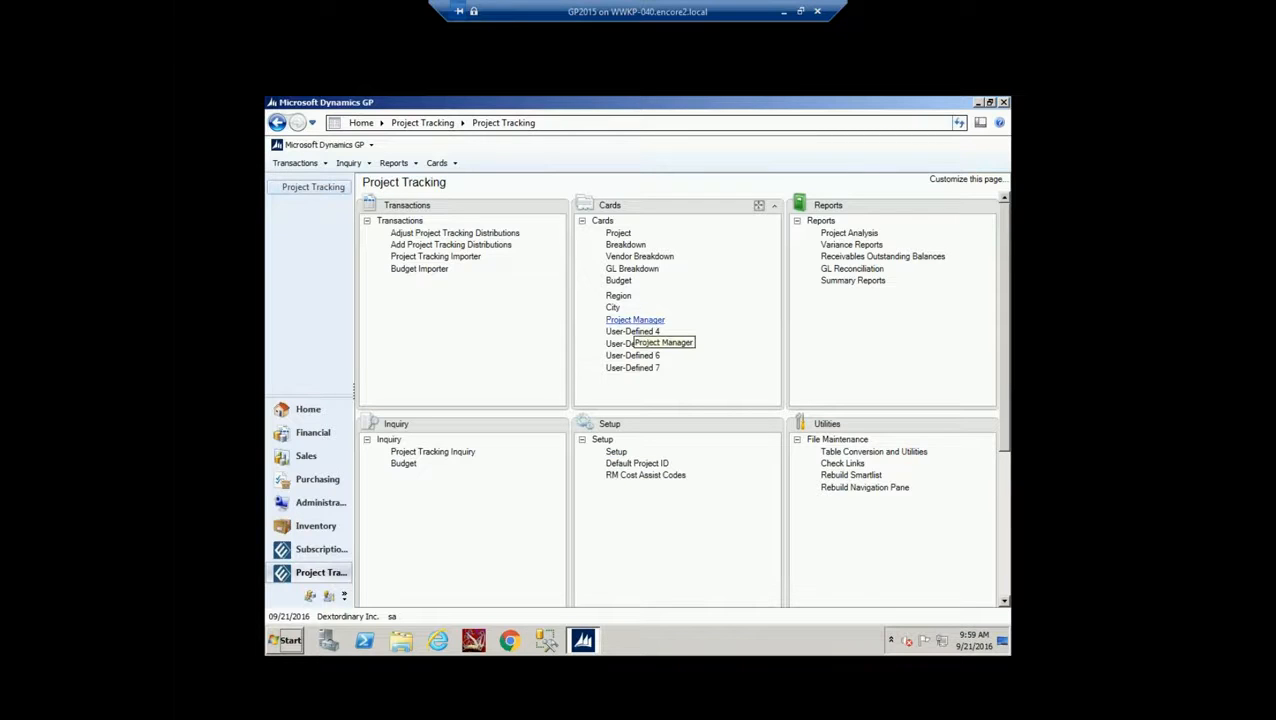
In Project Maintenance, uncheck Project Manager's constant value and dismiss the City field-value warning
left_click(630, 246)
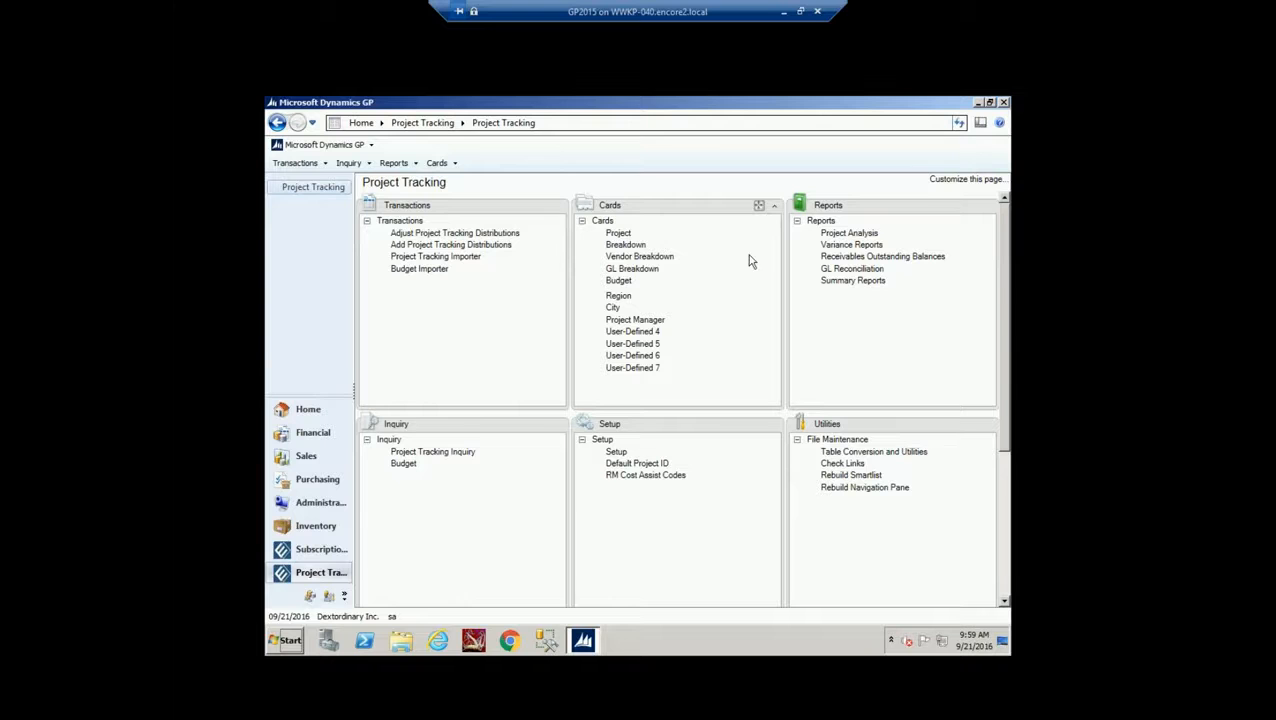
left_click(617, 233)
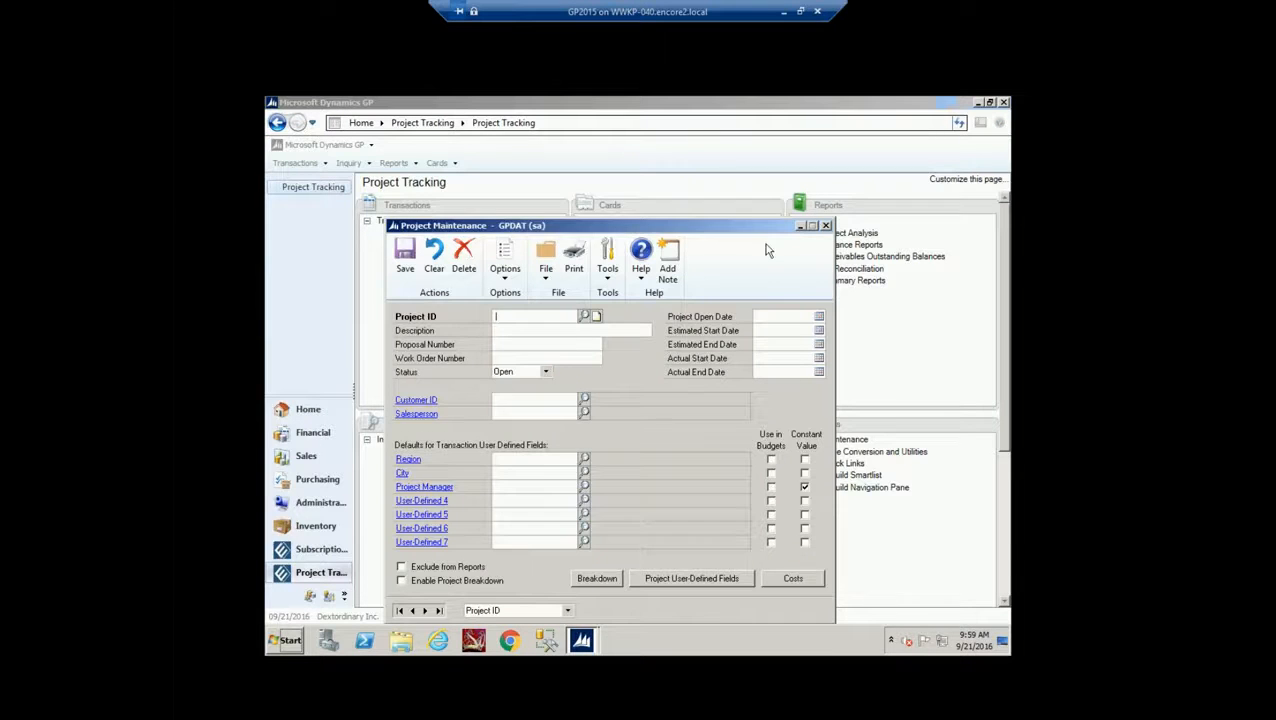
left_click_drag(735, 228, 735, 181)
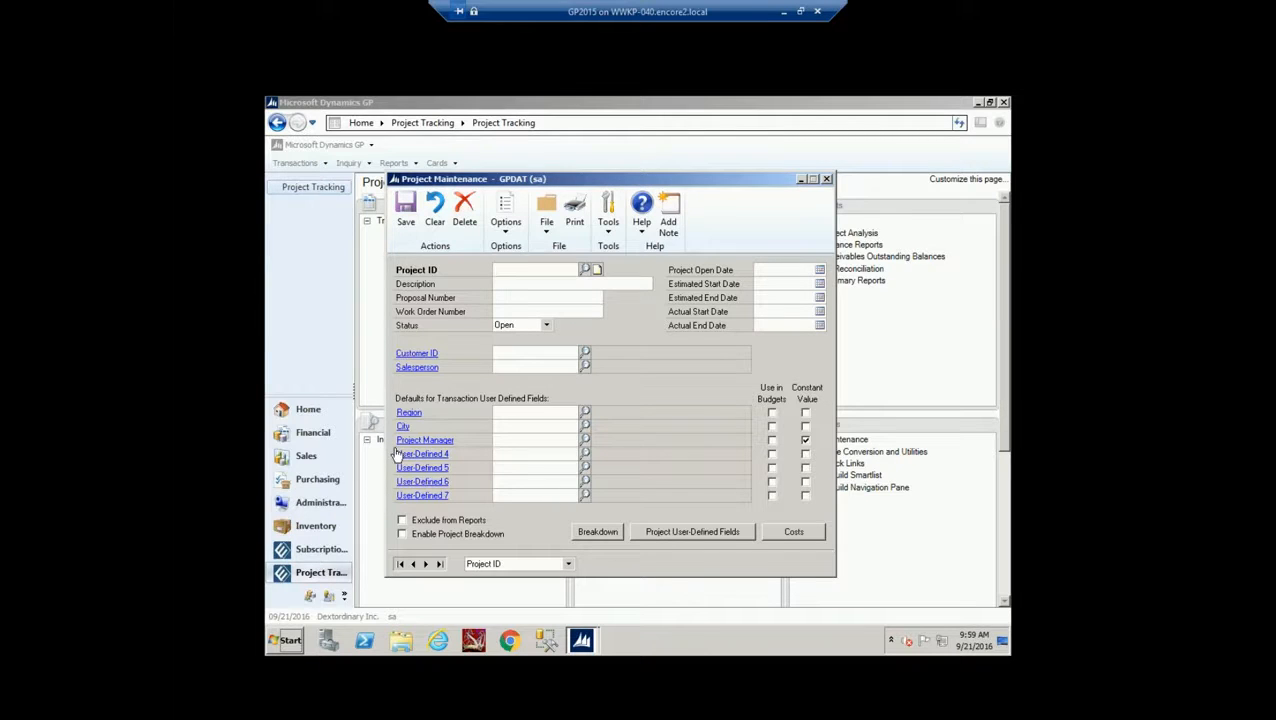
left_click(806, 441)
left_click(807, 441)
left_click(806, 428)
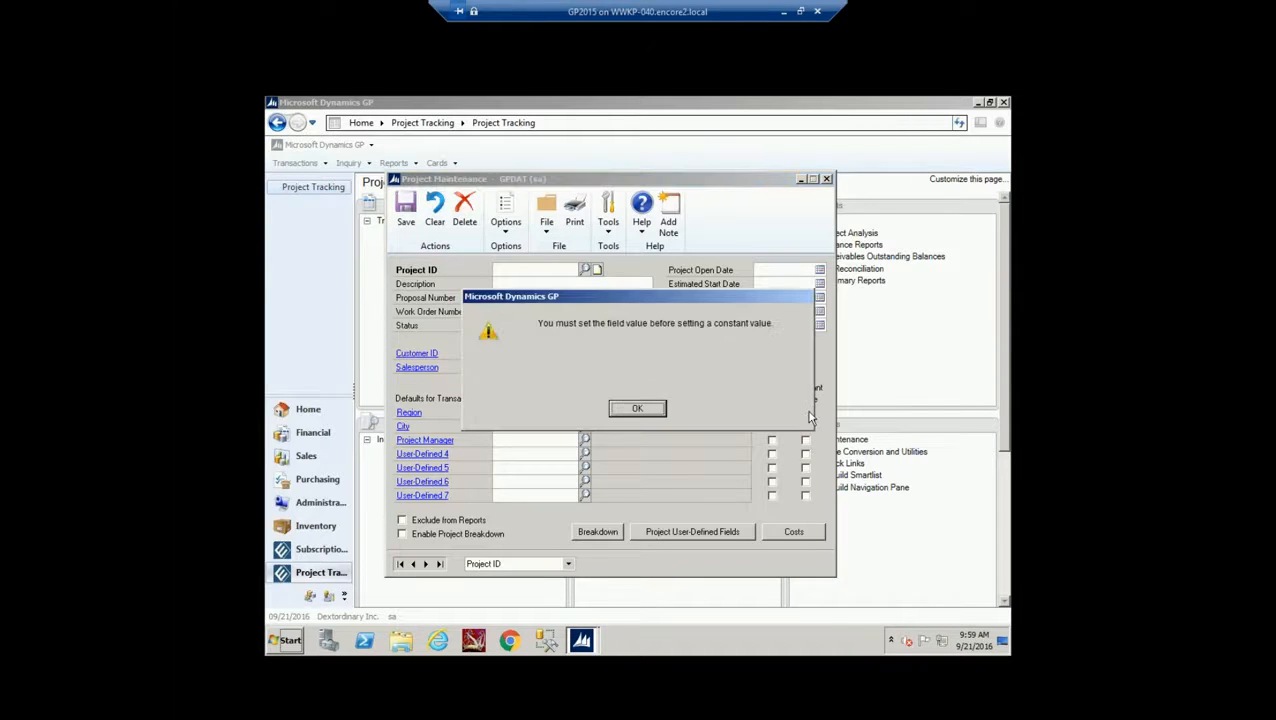
left_click(646, 407)
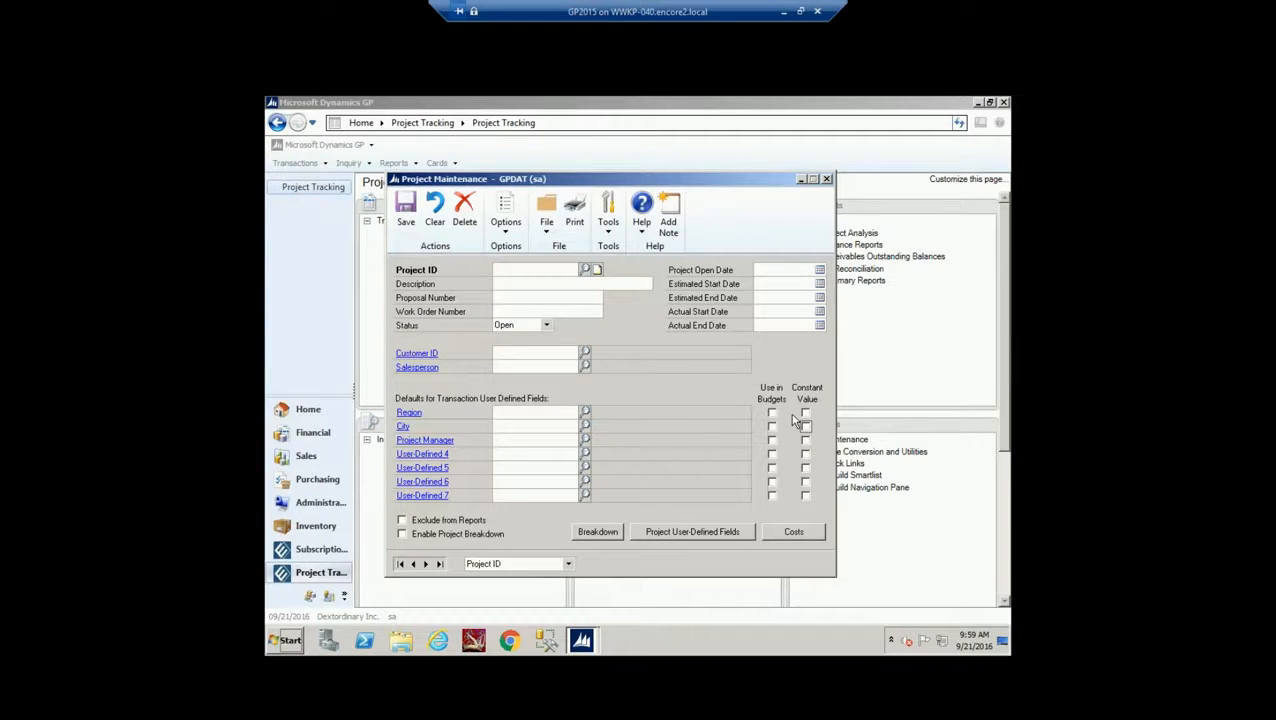
Load project GPUG, enable its project breakdowns, and open its SALES breakdown assignments
left_click(585, 269)
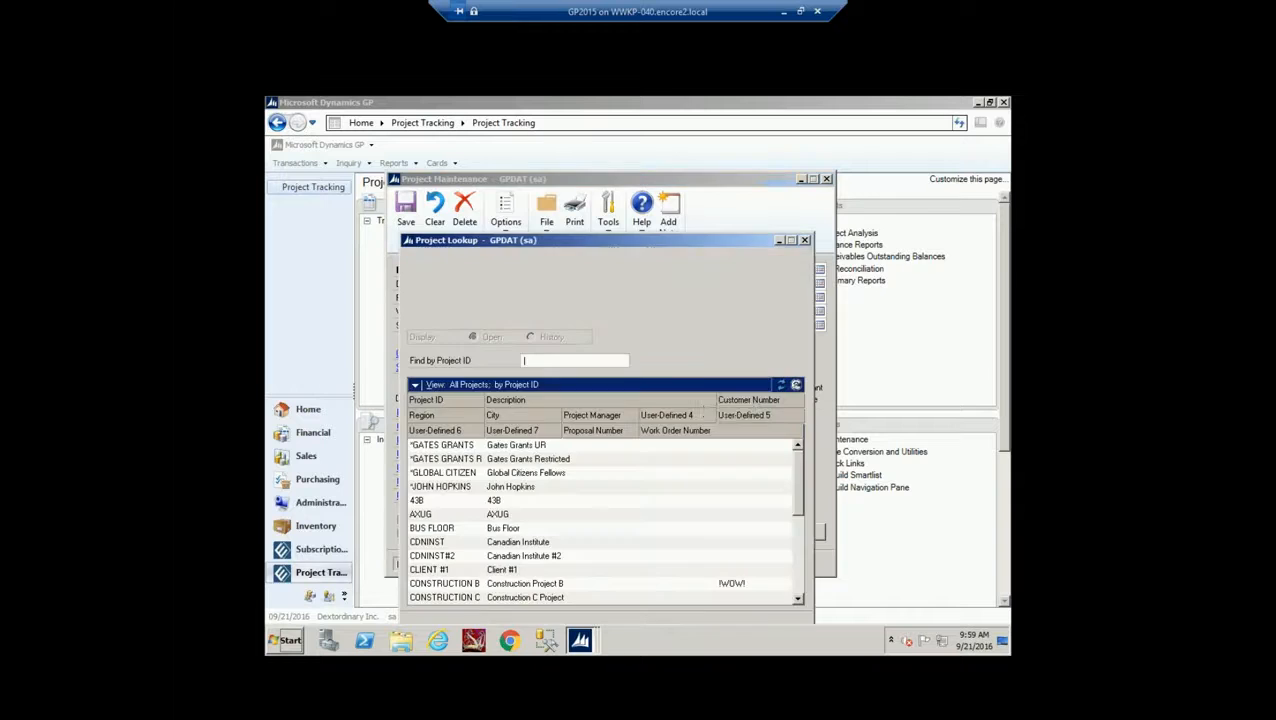
scroll(550, 474, "down", 4)
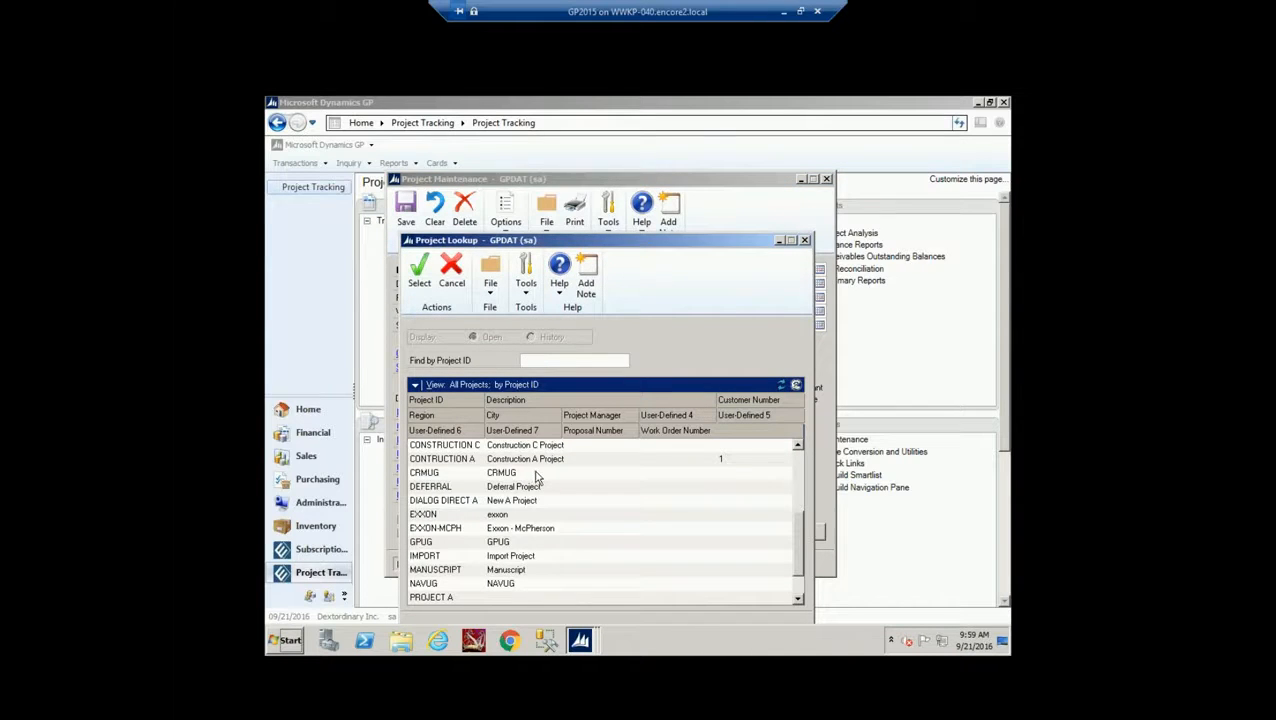
double_click(500, 542)
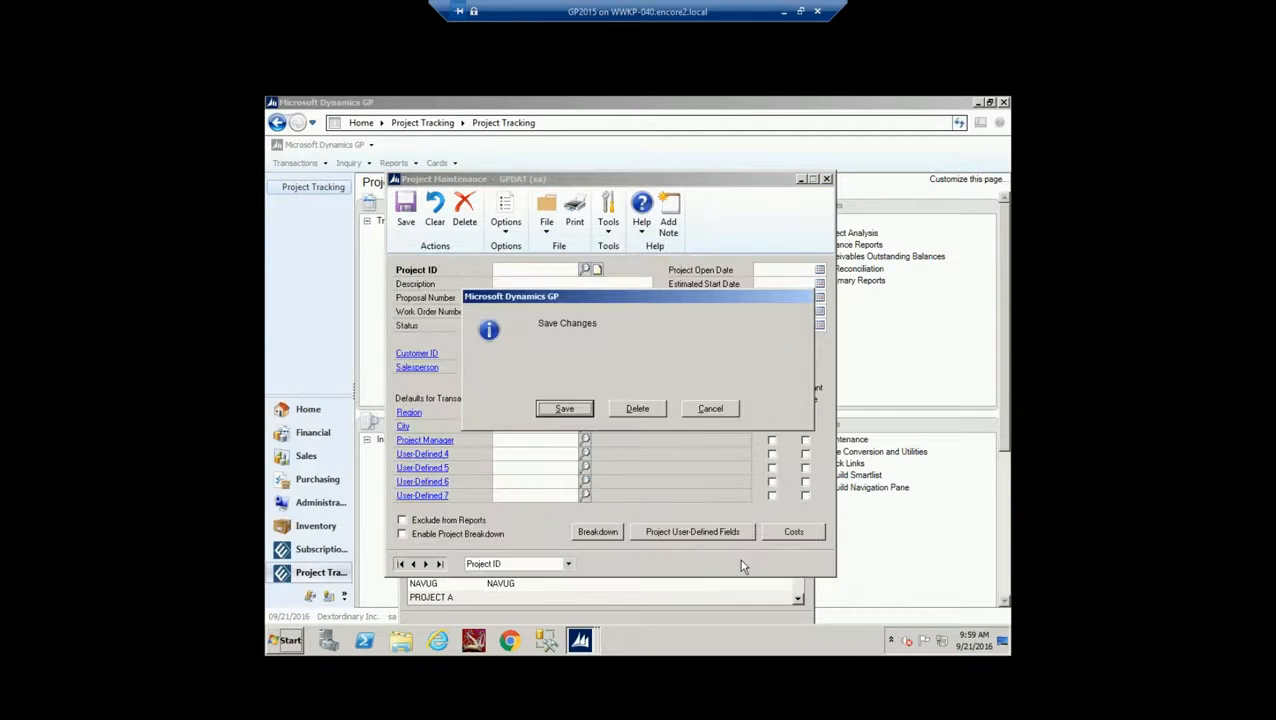
left_click(622, 410)
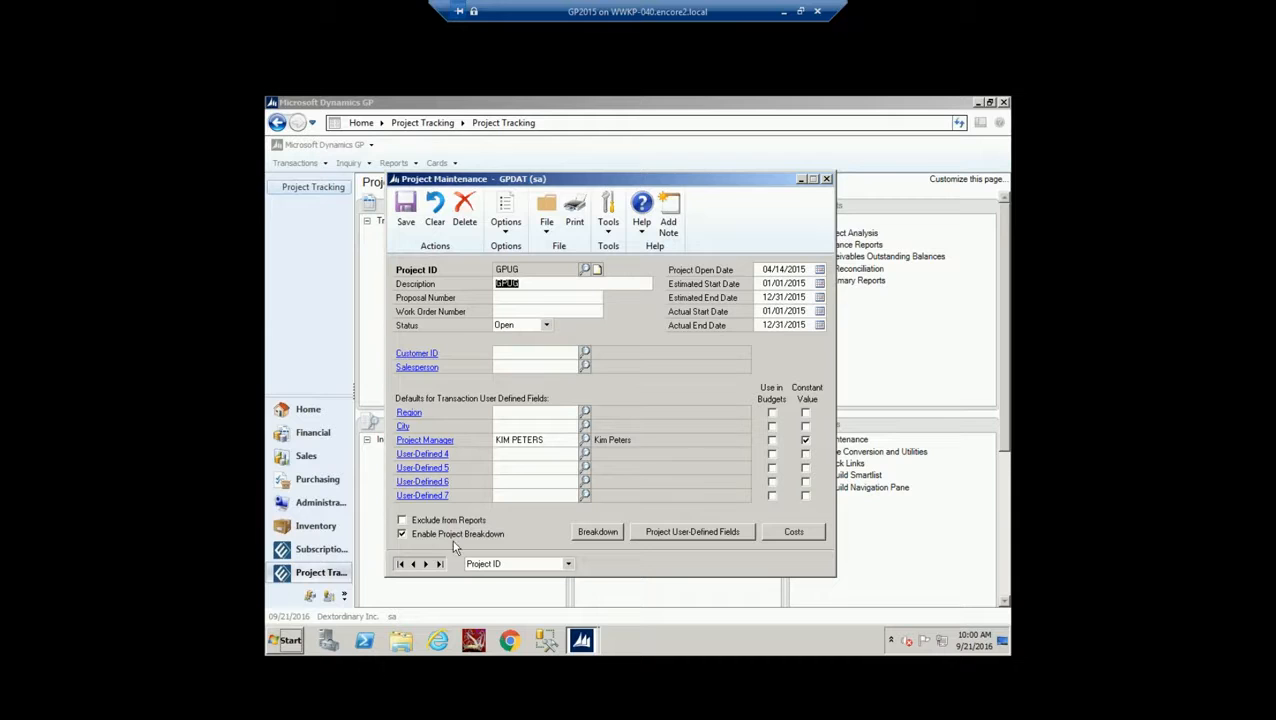
left_click(597, 531)
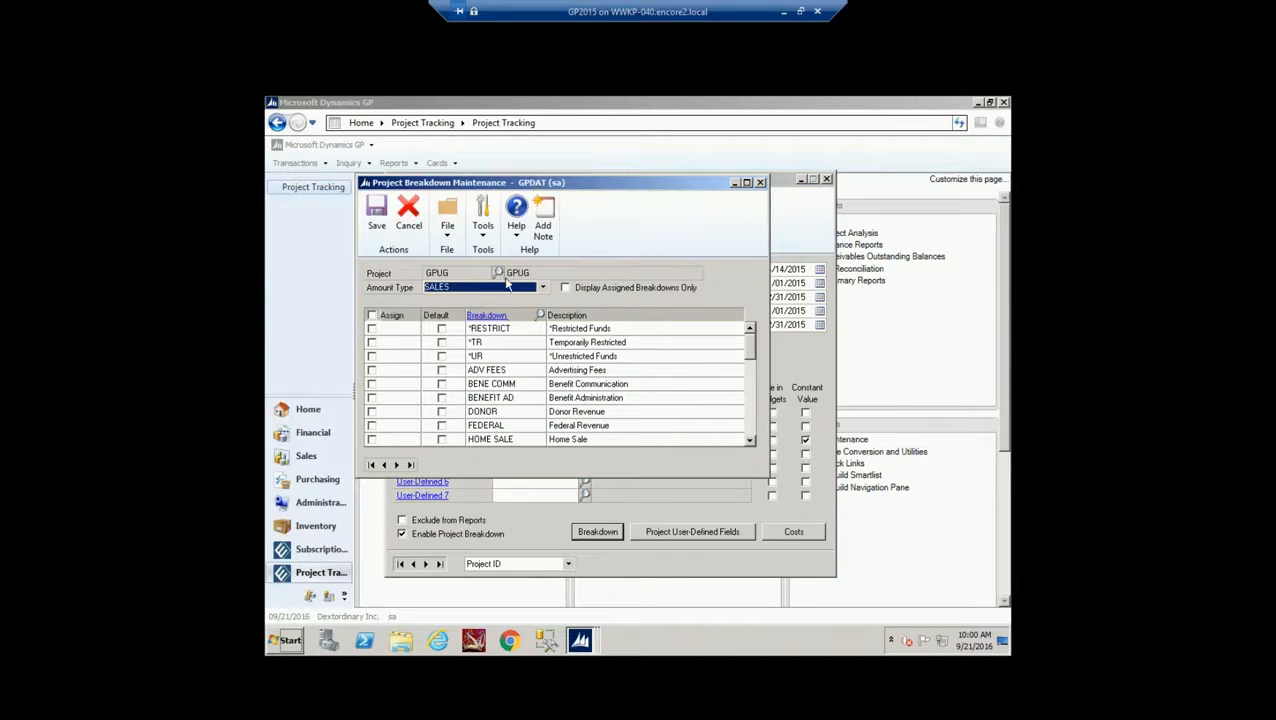
Move Project Breakdown Maintenance up and show only breakdowns assigned to GPUG
left_click(752, 428)
left_click(752, 428)
left_click(752, 427)
left_click(752, 427)
left_click_drag(752, 421, 749, 318)
left_click(566, 288)
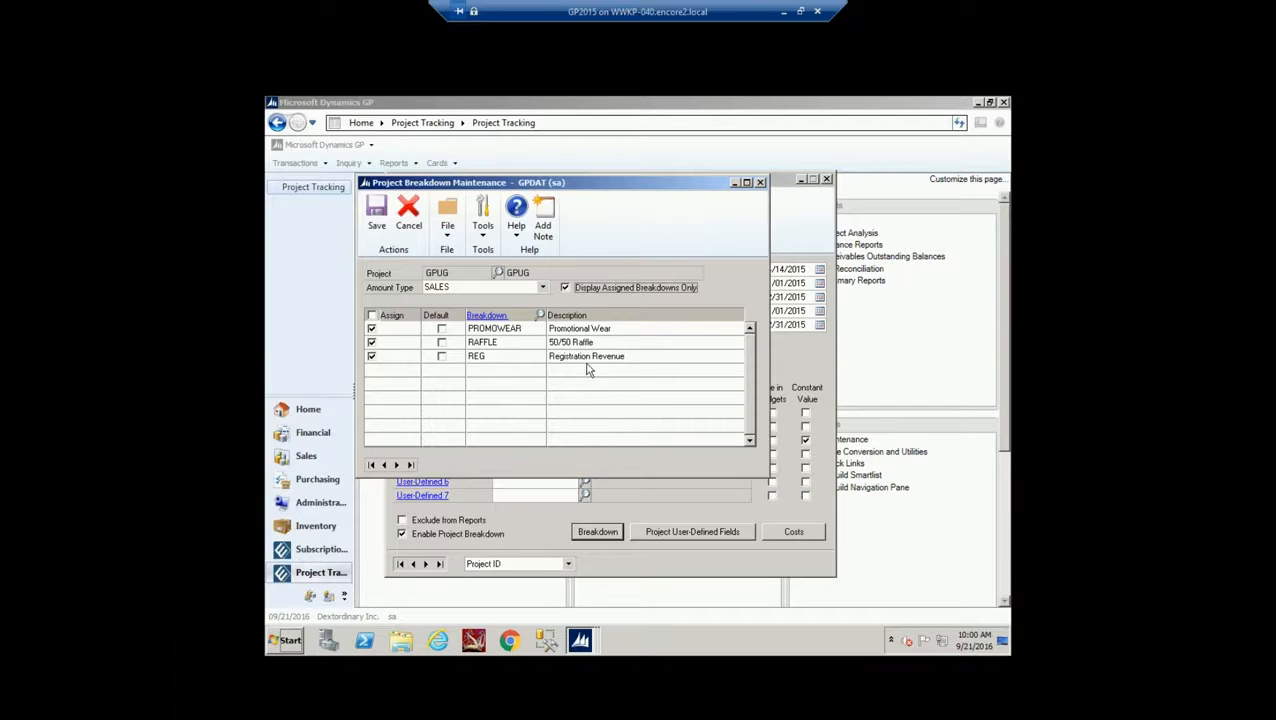
Step through amount types from TRADE DISCOUNT to ACTUAL COST MATERIAL, then list all breakdowns and close
left_click(397, 465)
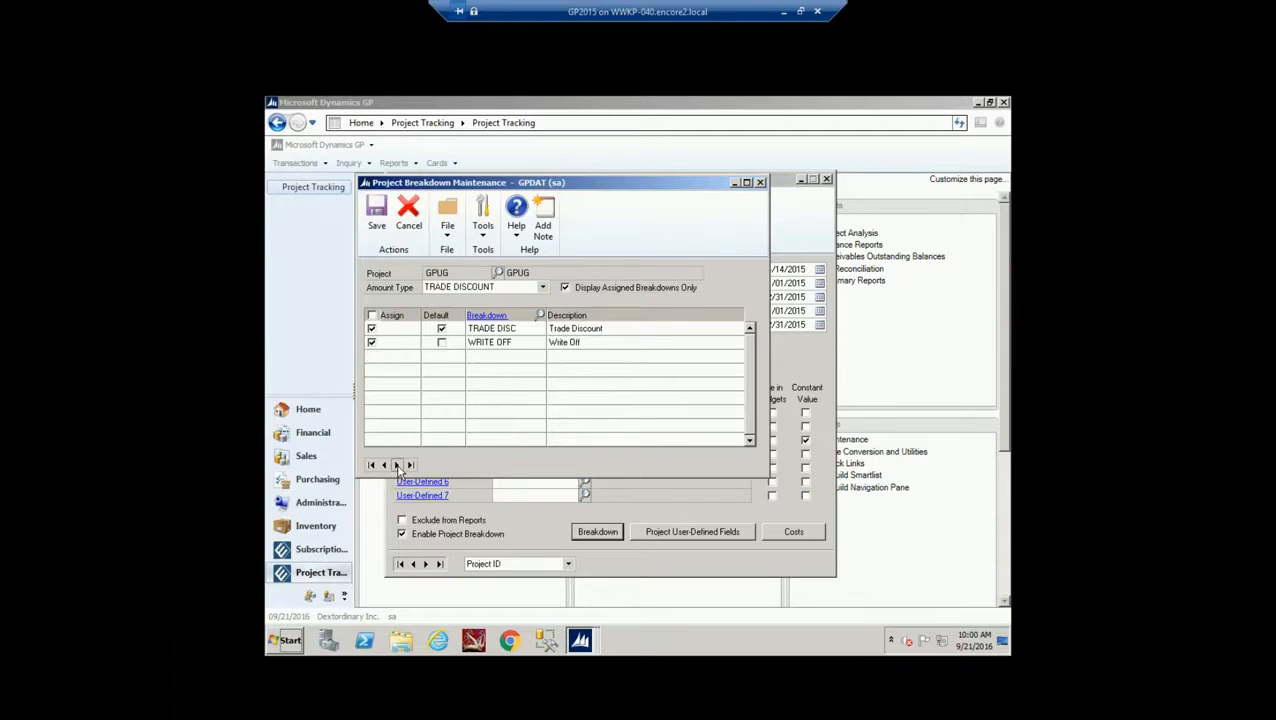
left_click(397, 465)
left_click(397, 465)
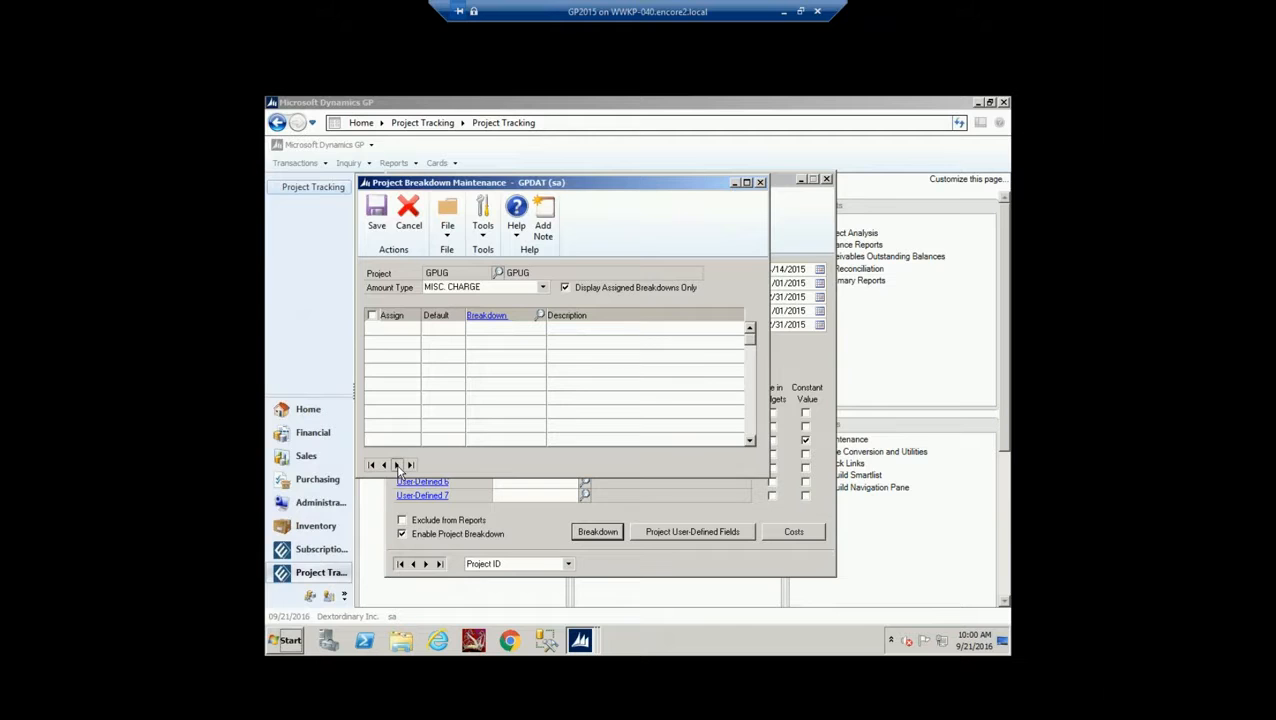
left_click(397, 465)
left_click(397, 465)
left_click(397, 465)
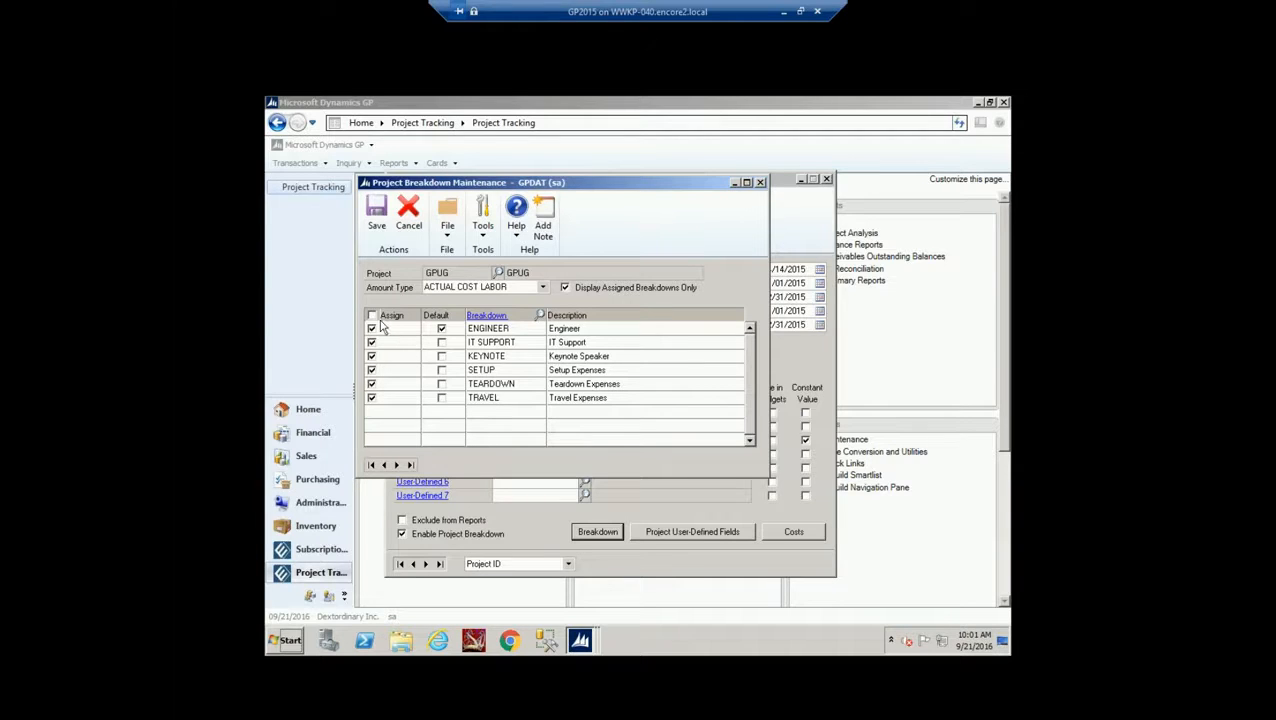
left_click(396, 465)
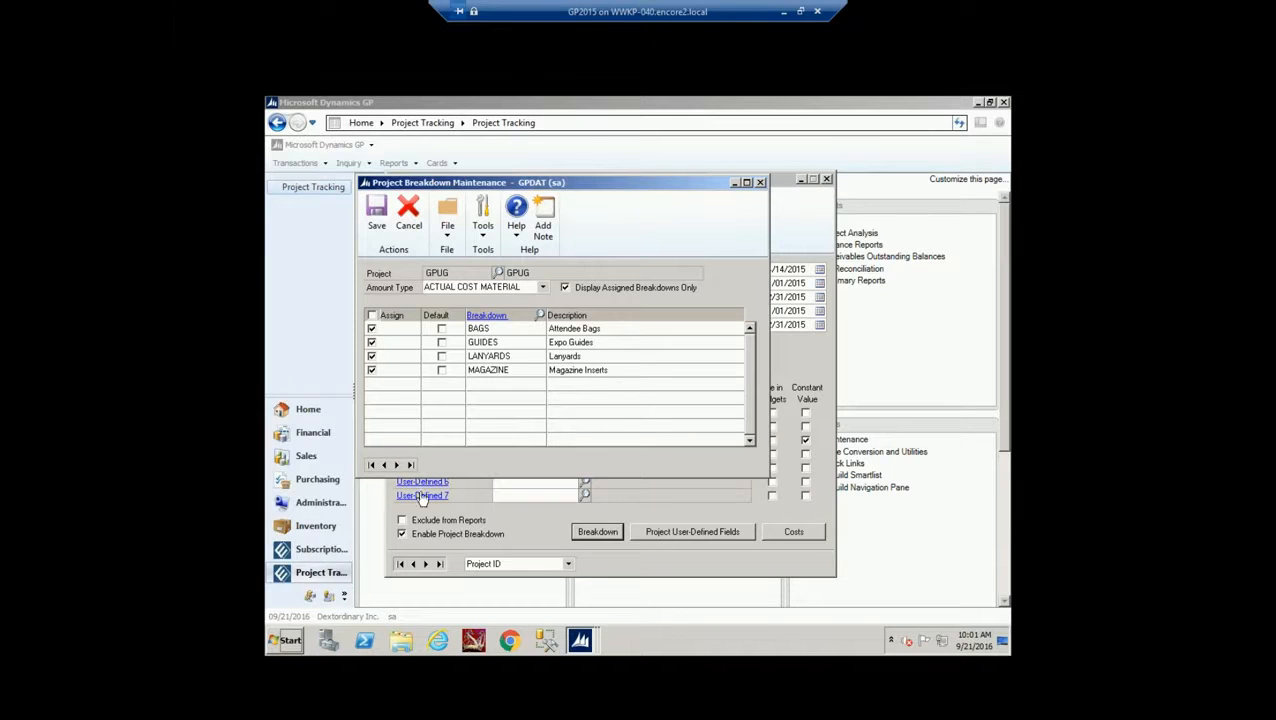
left_click(565, 287)
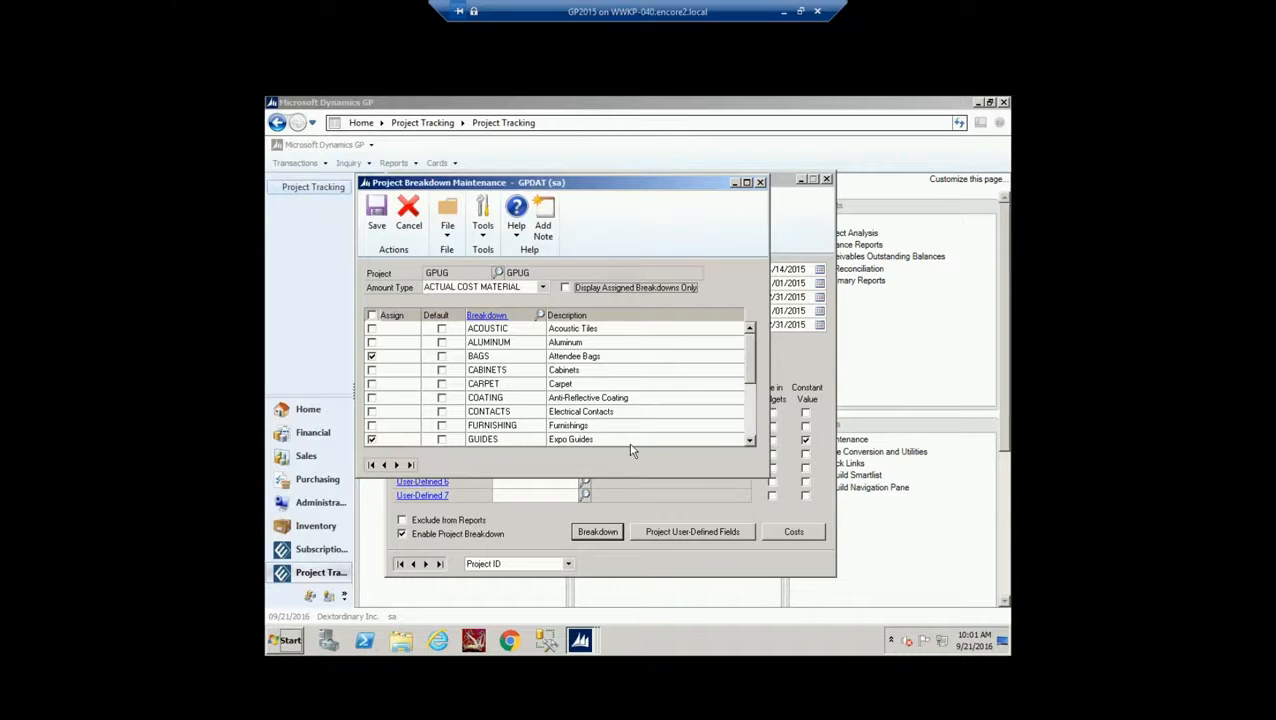
left_click(760, 182)
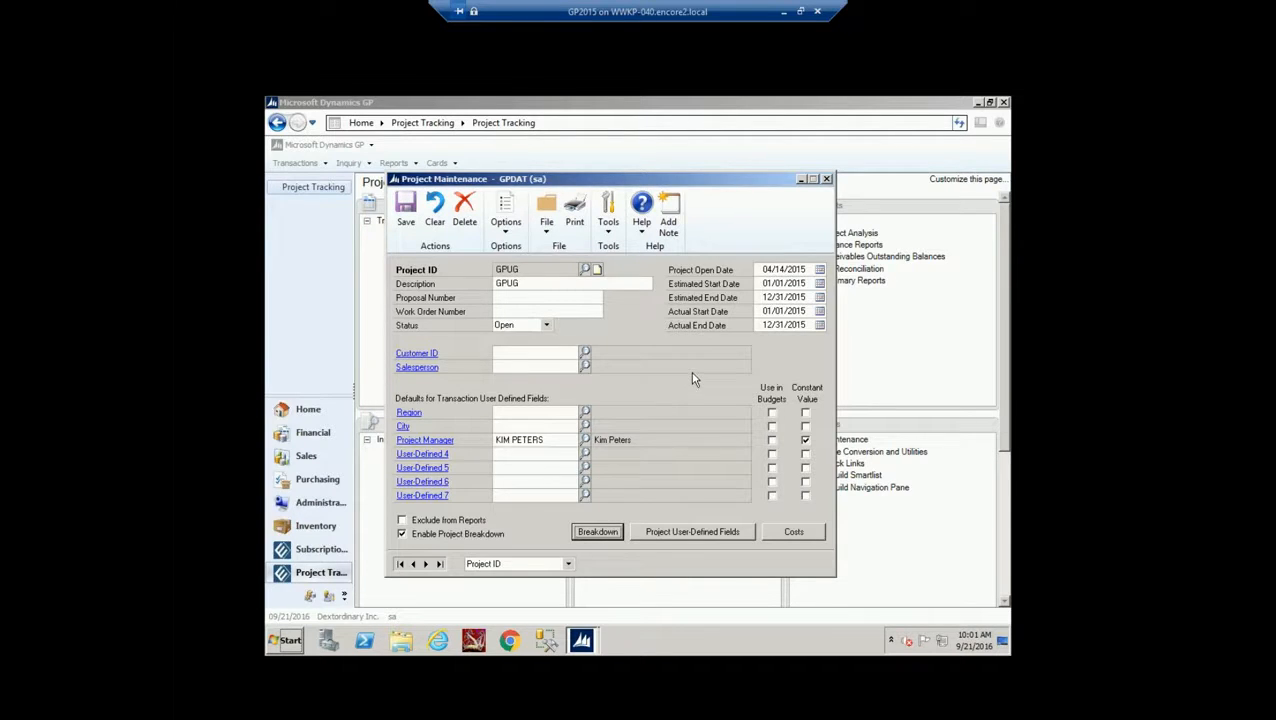
View GPUG's user-defined and text fields, then save and close the project record
left_click(694, 532)
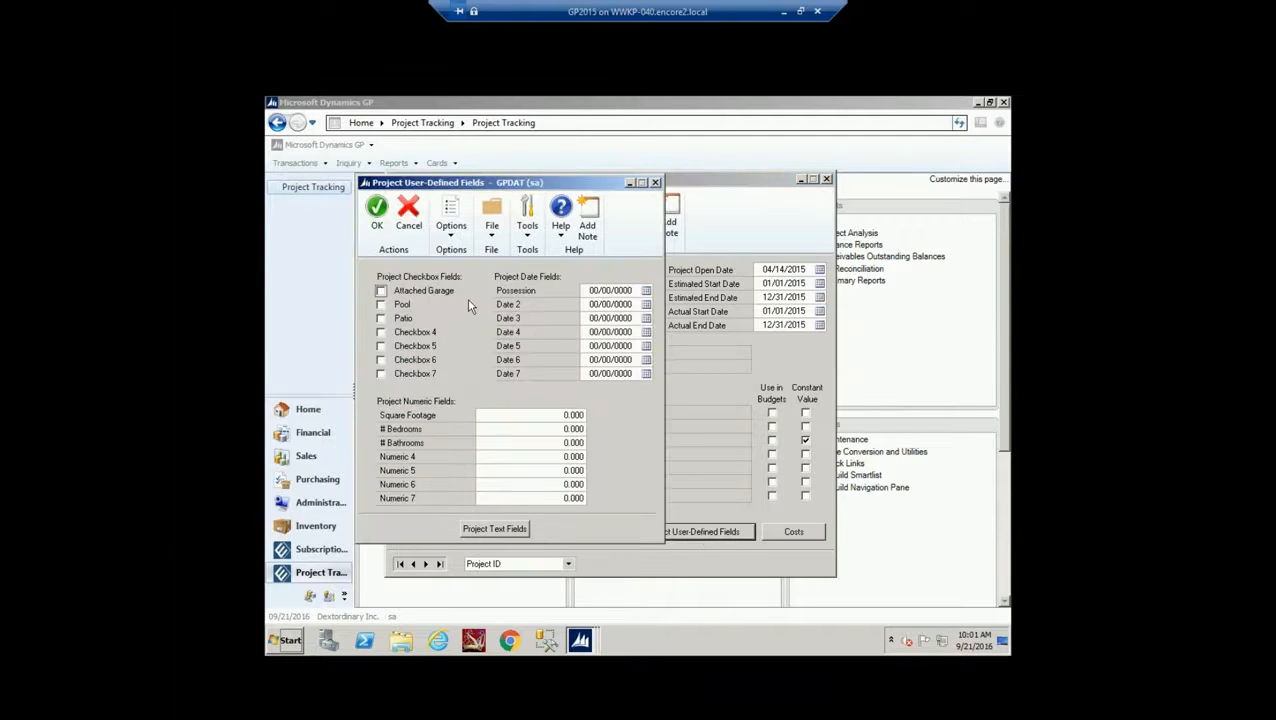
left_click(450, 233)
left_click(475, 249)
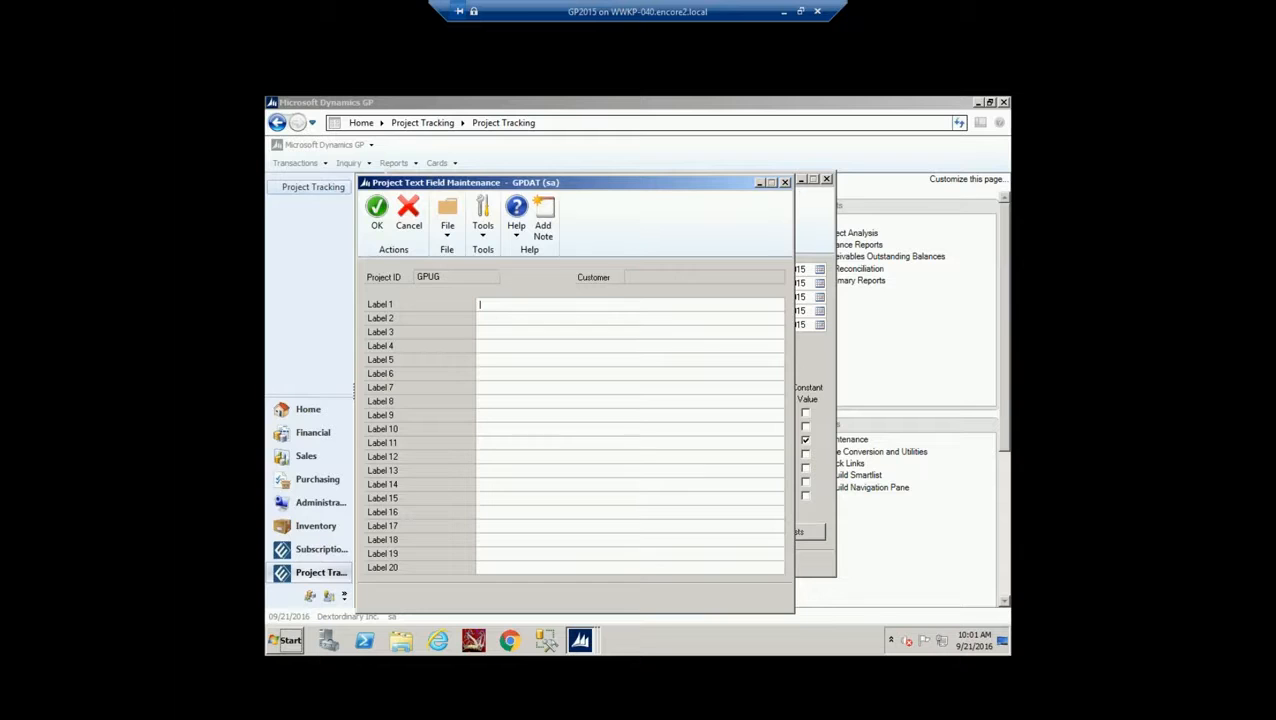
left_click(785, 182)
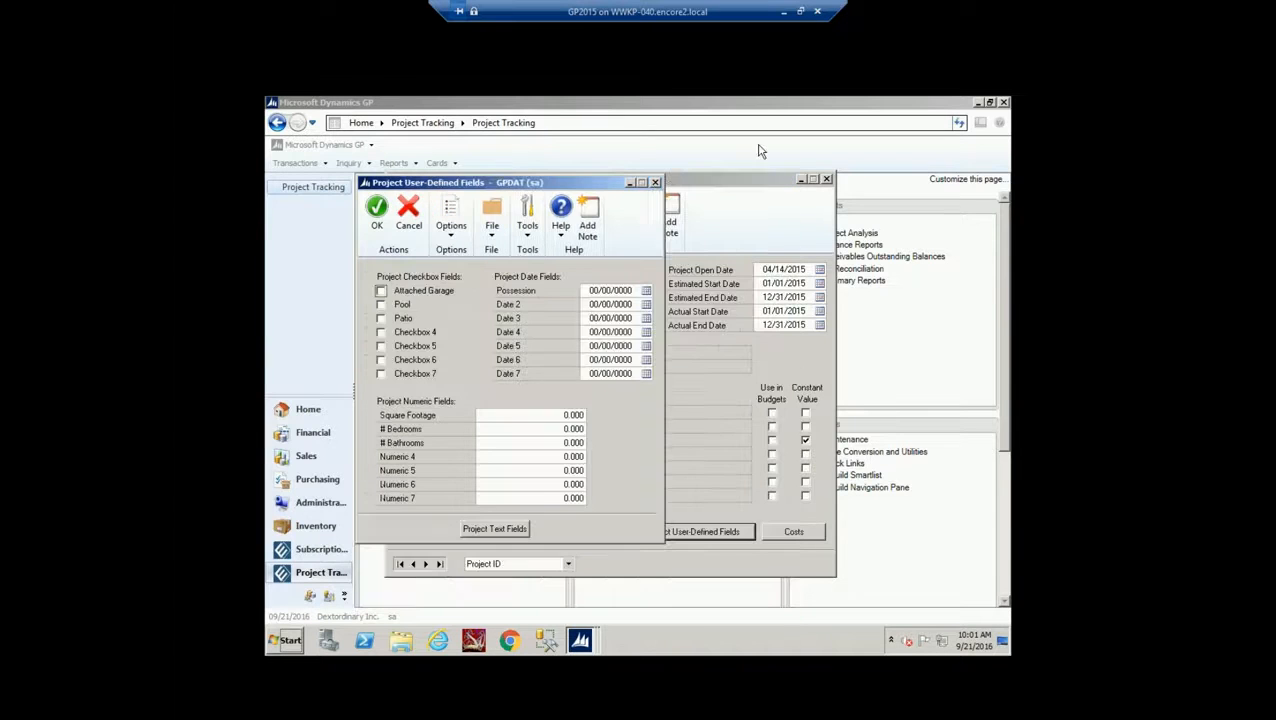
left_click(408, 207)
left_click(405, 212)
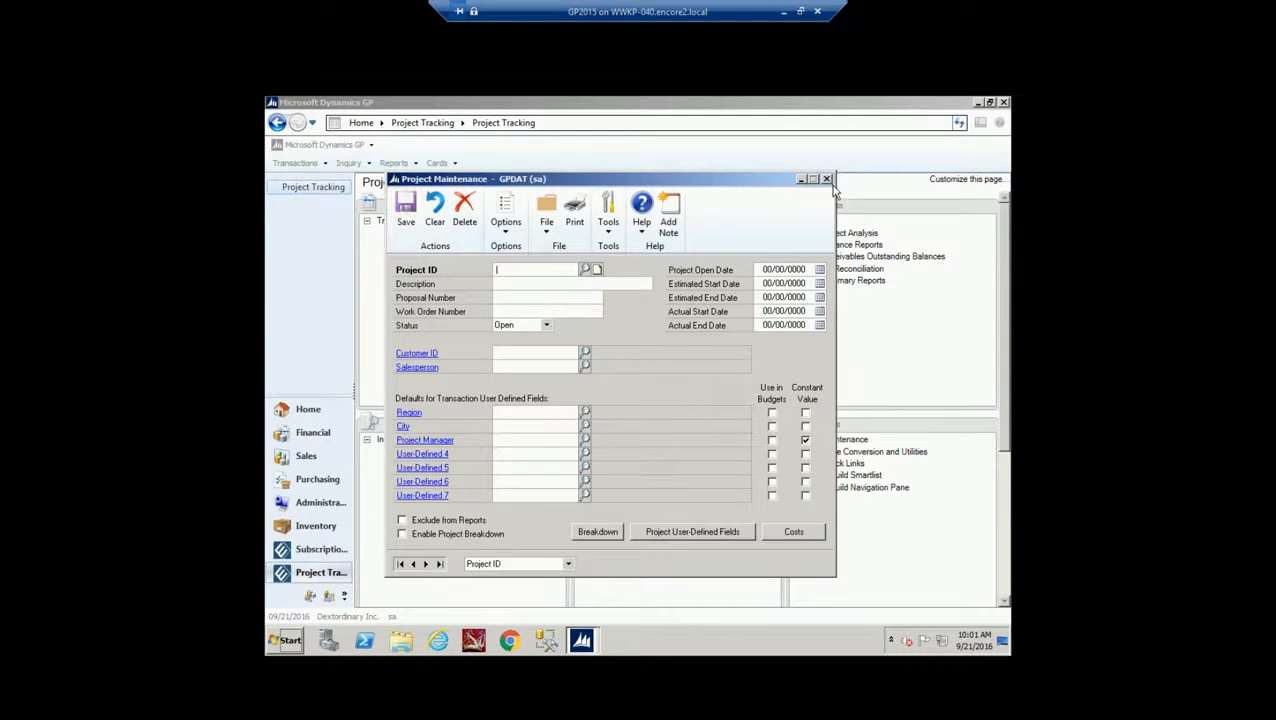
left_click(827, 180)
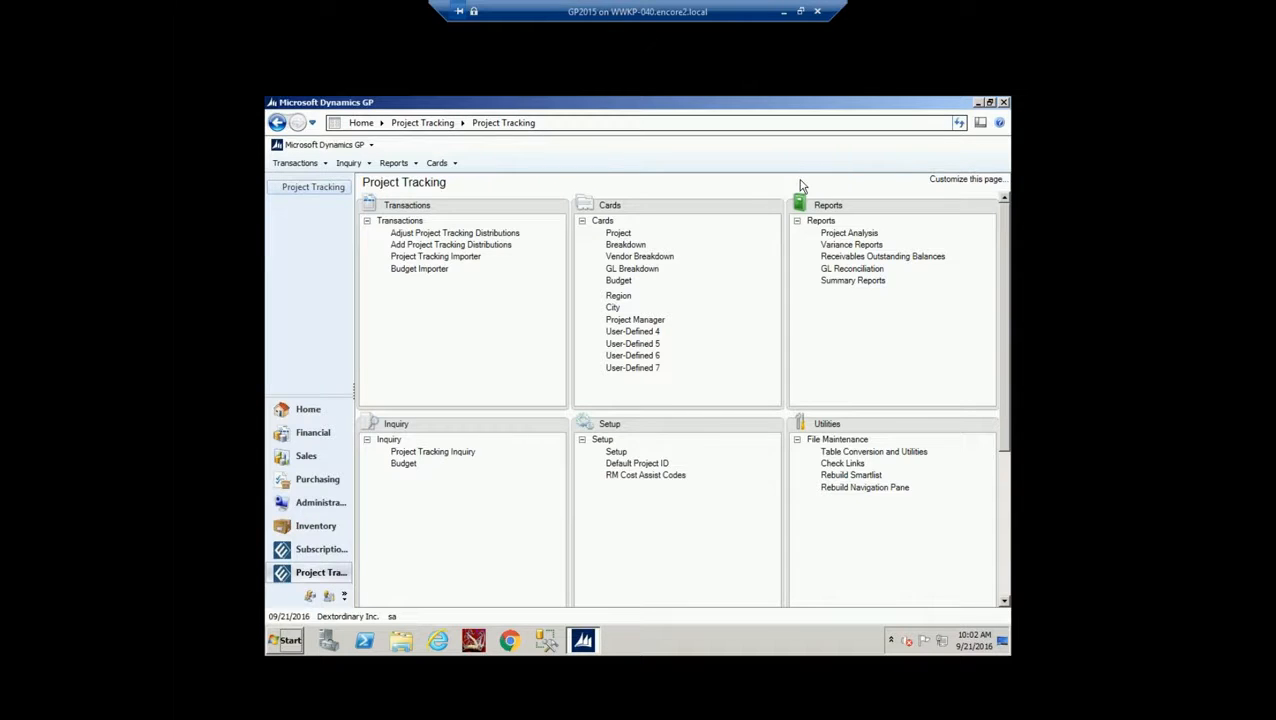
Show only the ACTUAL COST LABOUR breakdowns assigned to vendor Light, then close Vendor Breakdown Maintenance
left_click(668, 258)
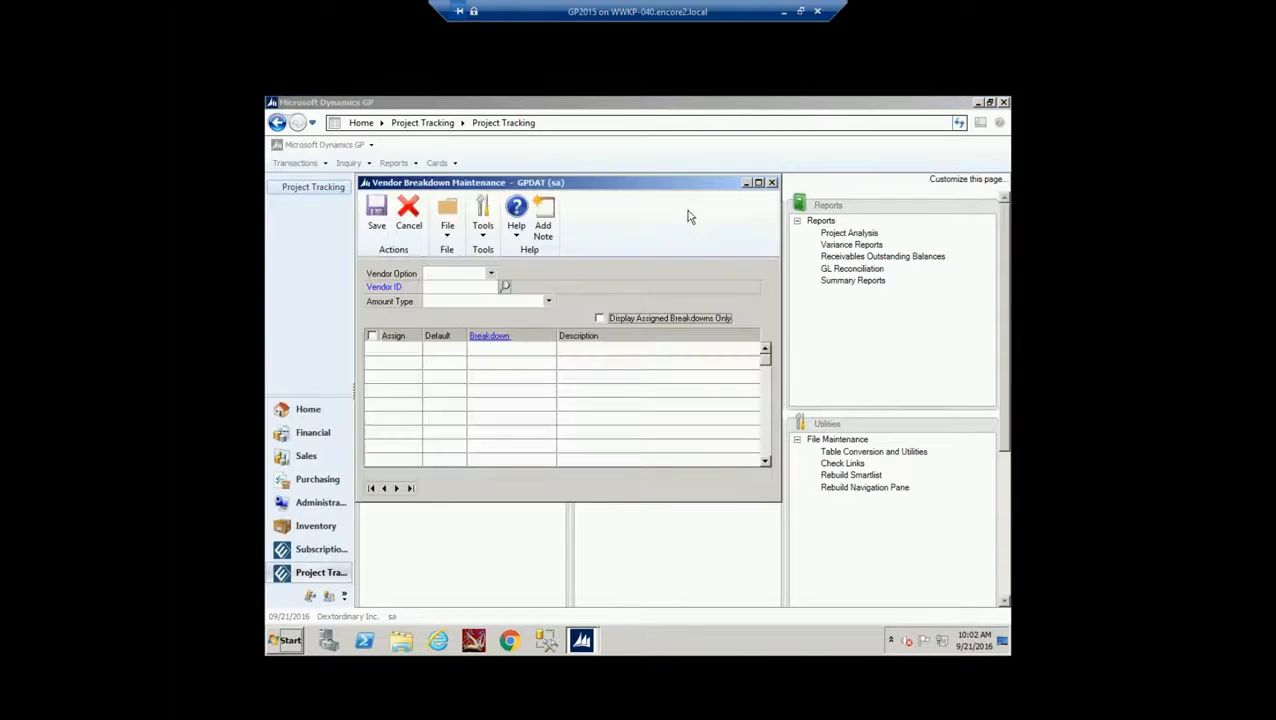
left_click(608, 319)
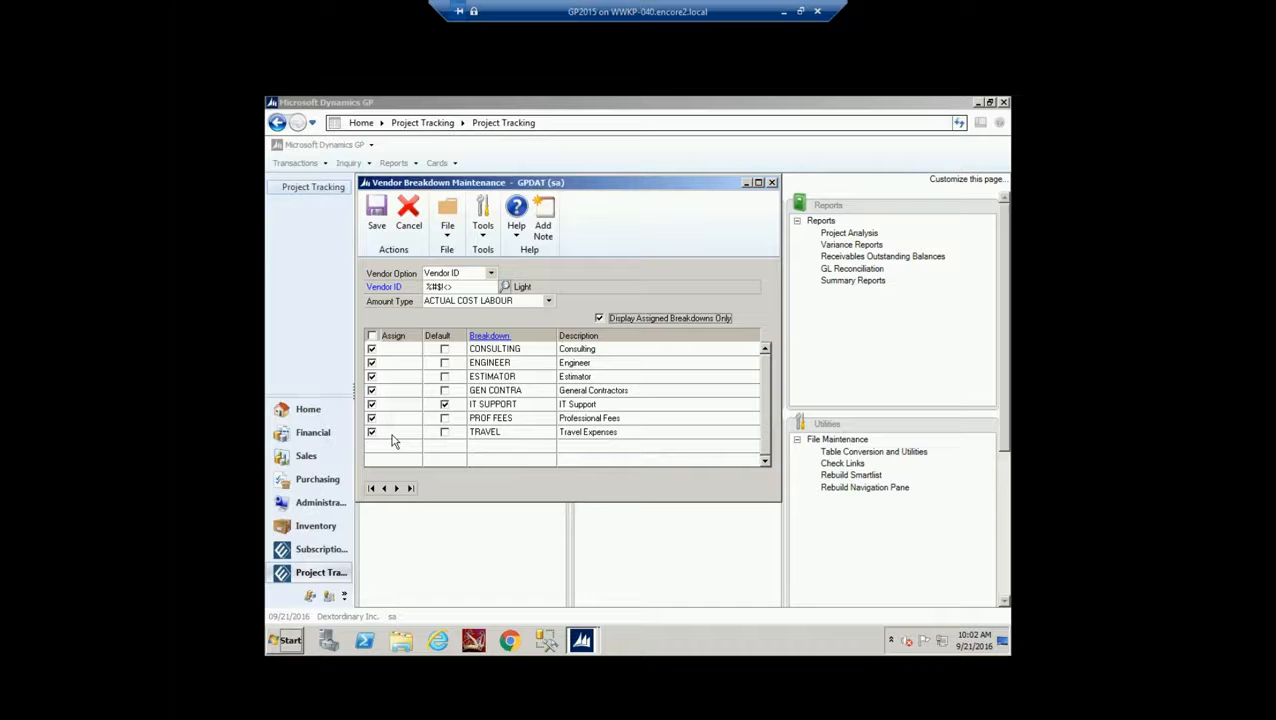
left_click(771, 184)
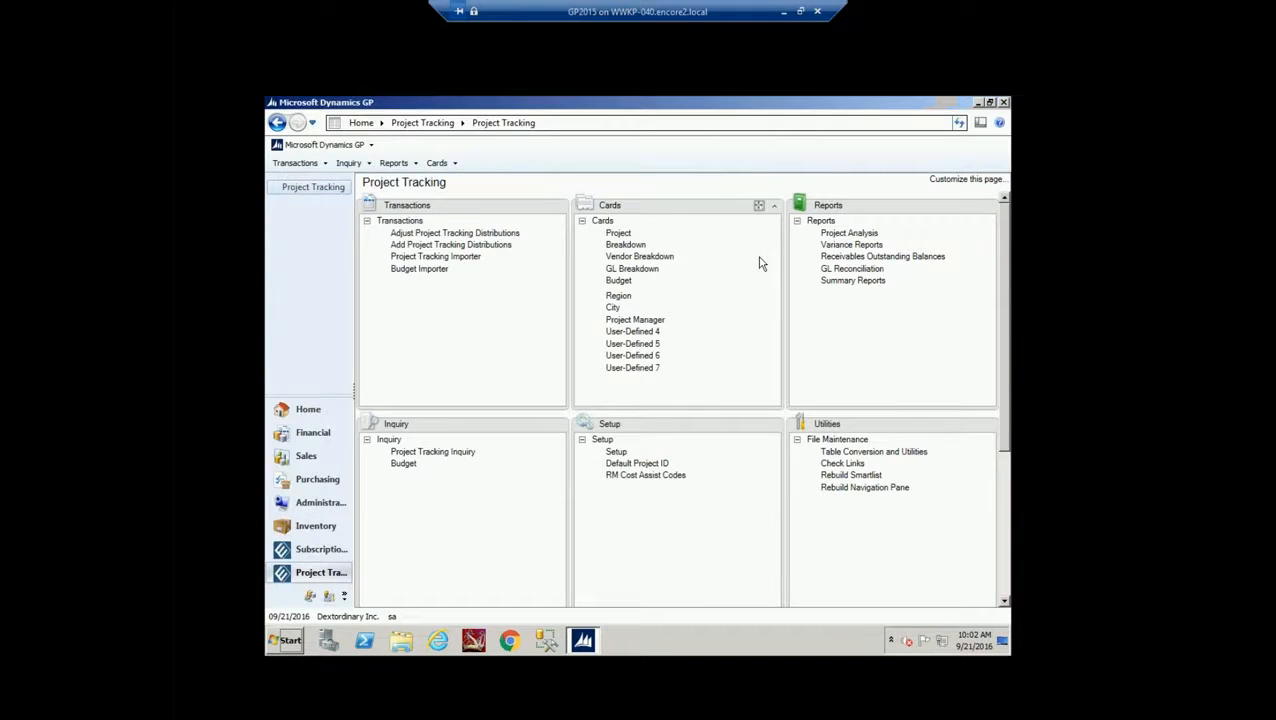
left_click(652, 271)
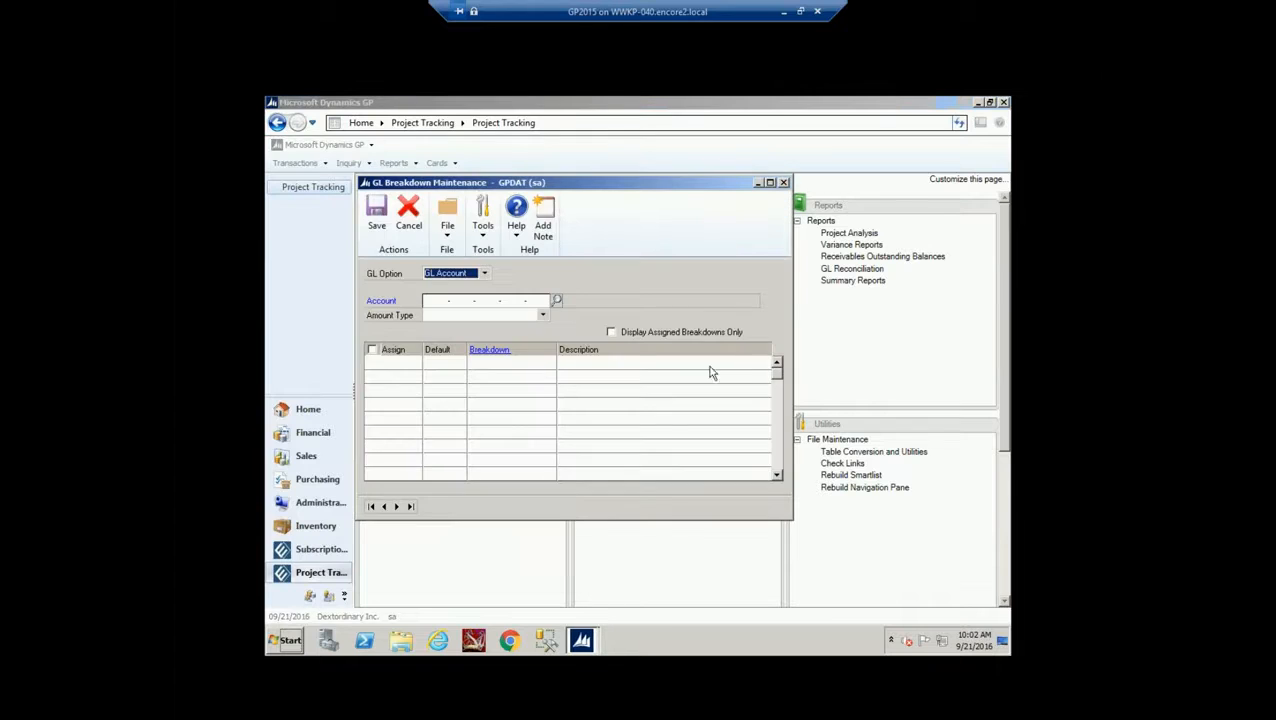
left_click(371, 507)
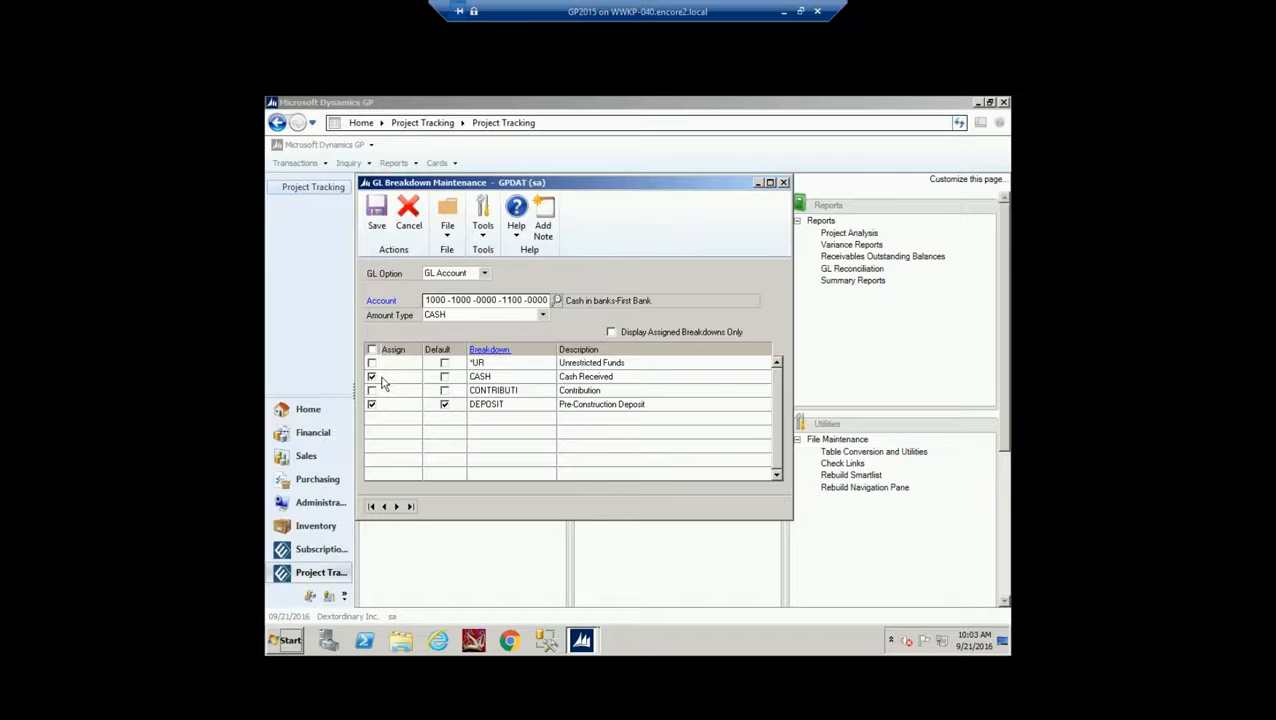
left_click(397, 507)
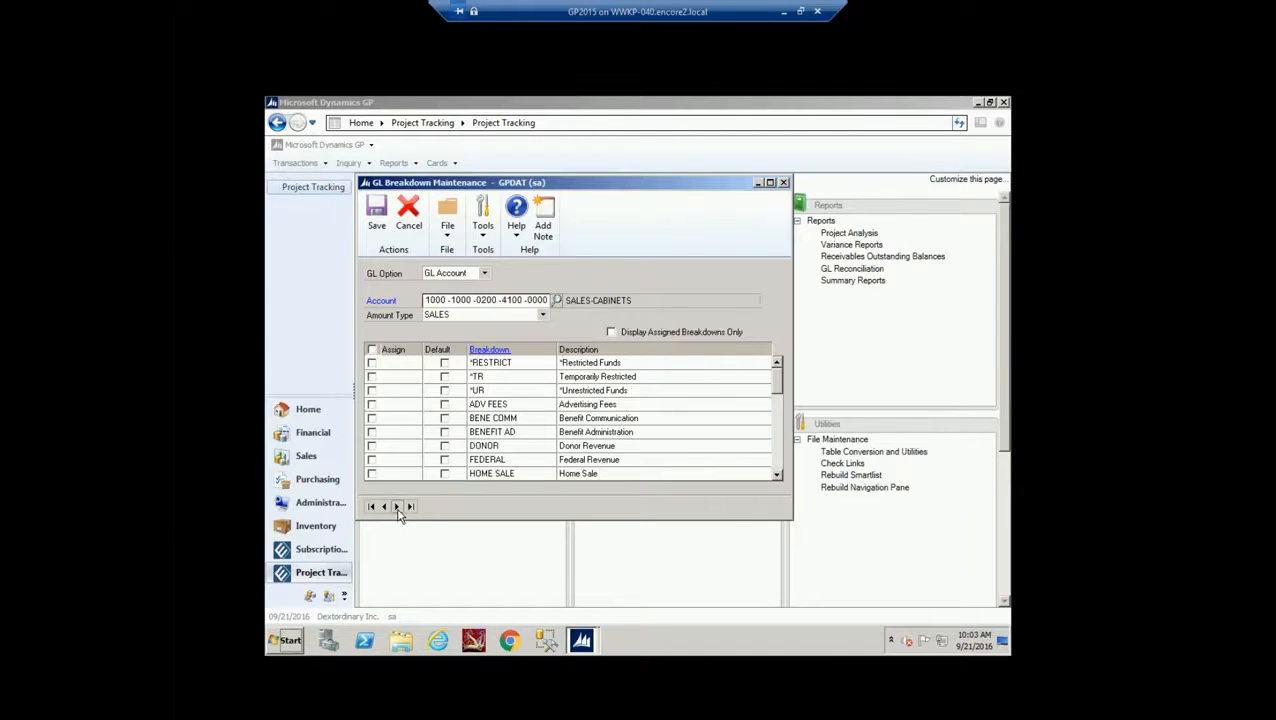
left_click(611, 333)
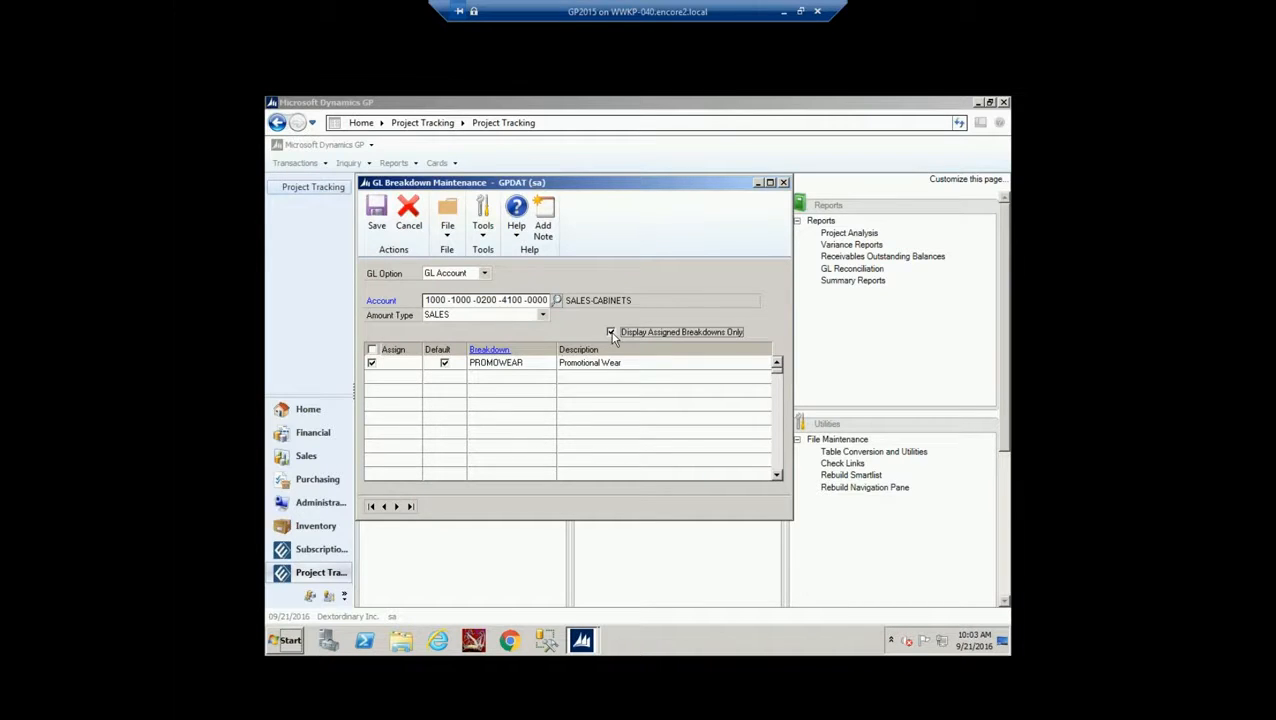
Close GL Breakdown and start a Payables Transaction Entry in batch PTRACK
left_click(783, 183)
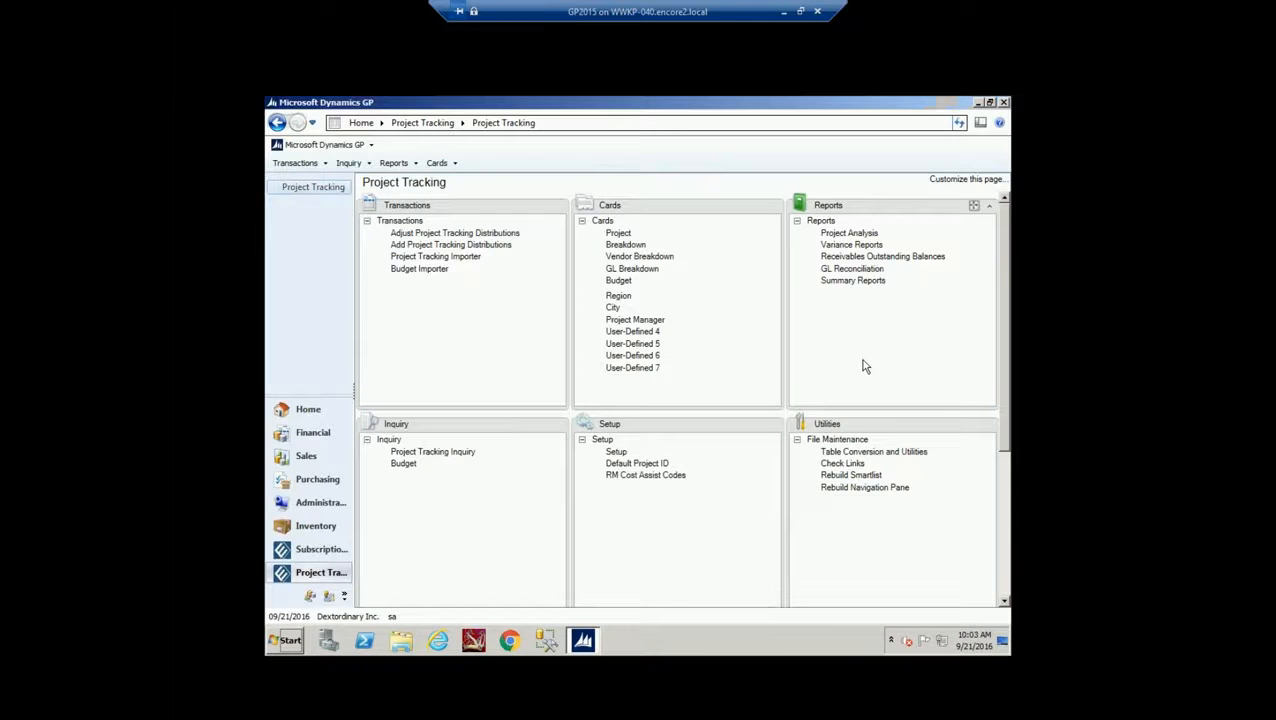
left_click(295, 162)
mouse_move(303, 213)
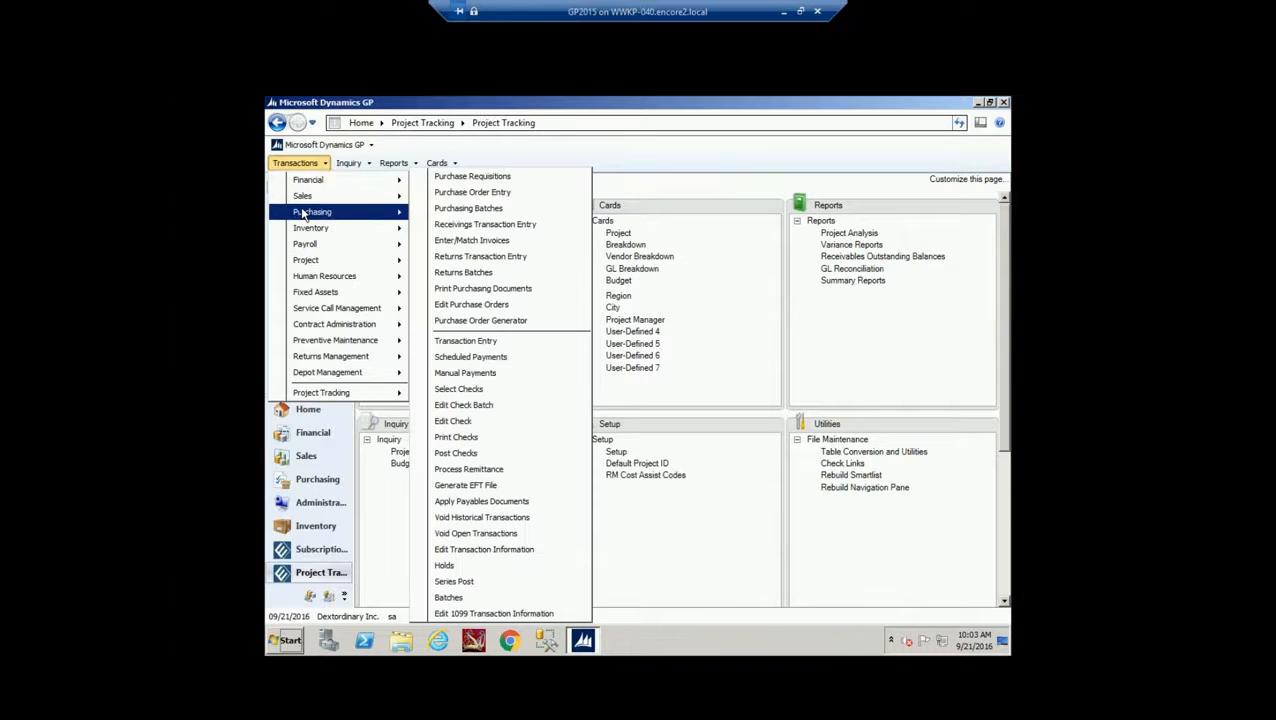
left_click(466, 340)
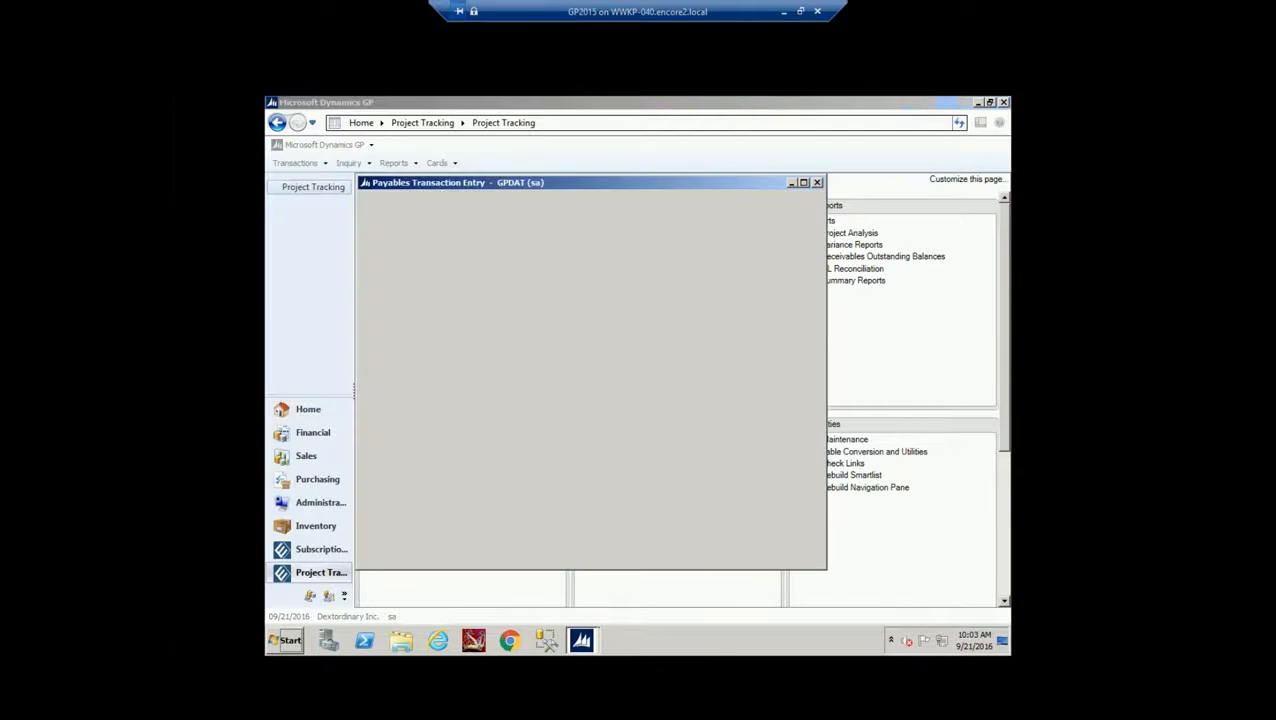
left_click(729, 273)
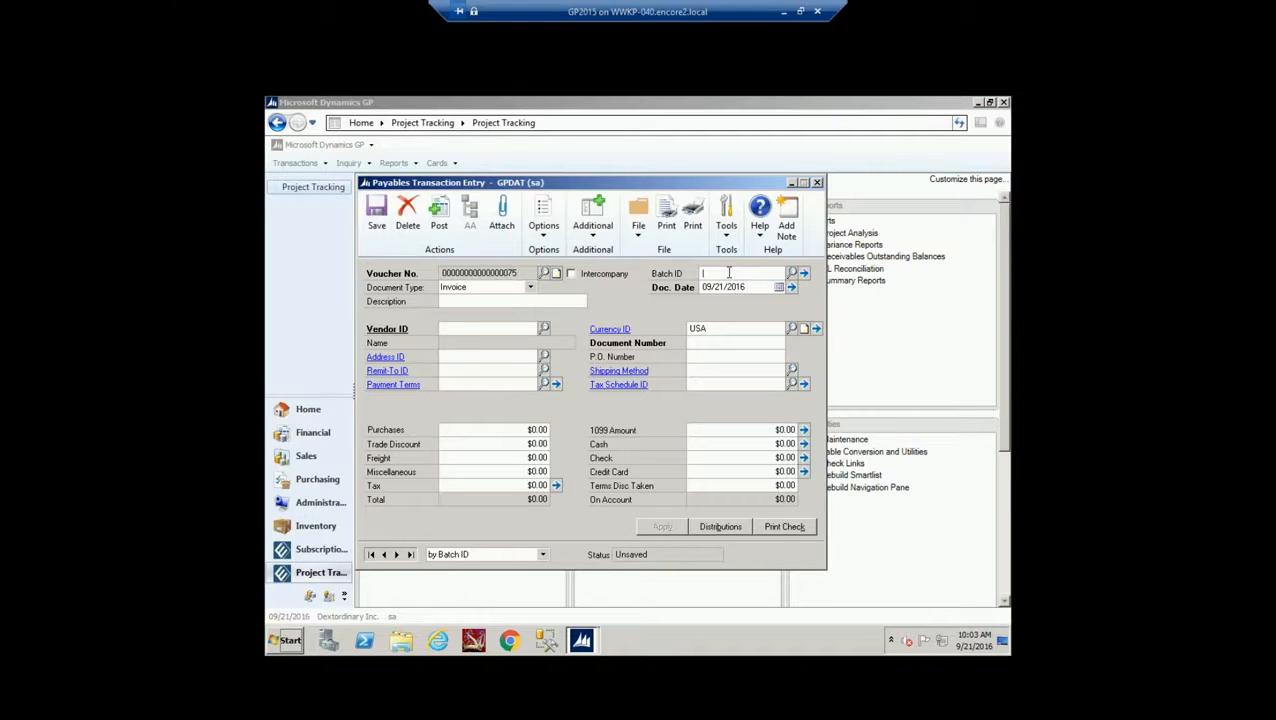
type("PTRACK")
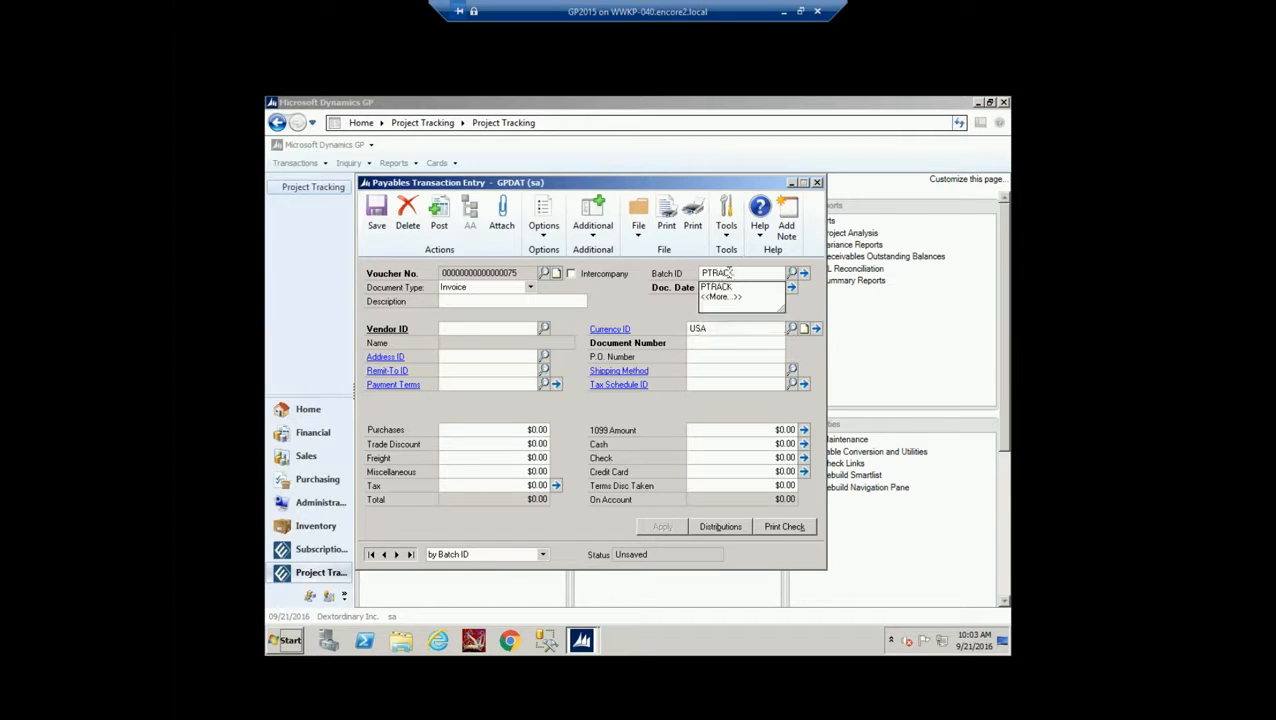
key("Tab")
key("Tab")
Enter an invoice for vendor Light with its document number and $300.00 purchases
left_click(543, 328)
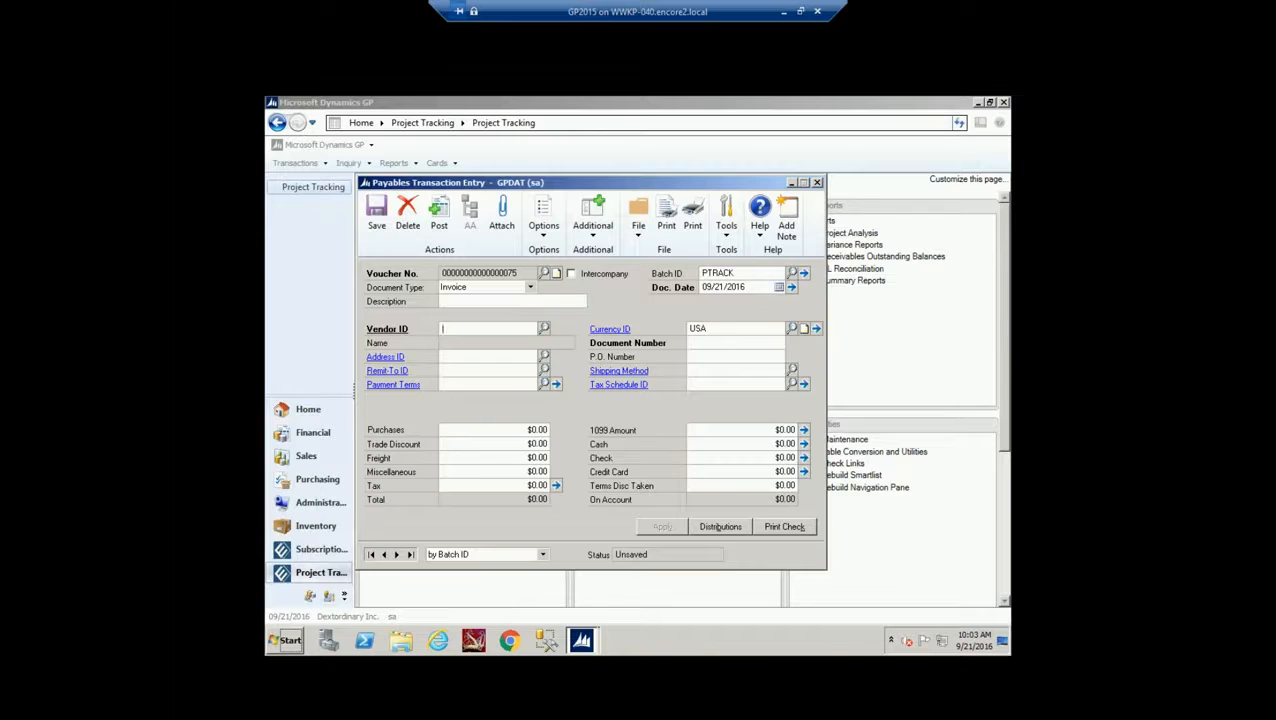
double_click(578, 391)
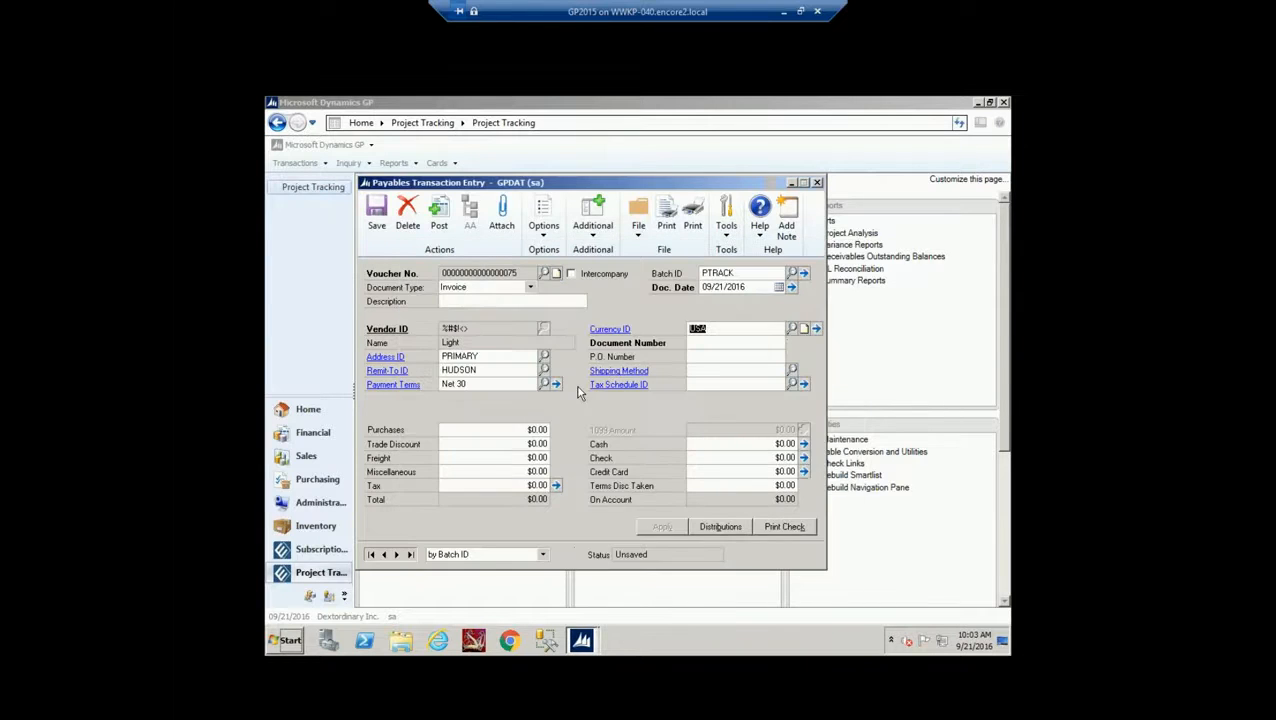
key("Tab")
type("PTRACK7860")
key("Tab")
type("300")
key("Tab")
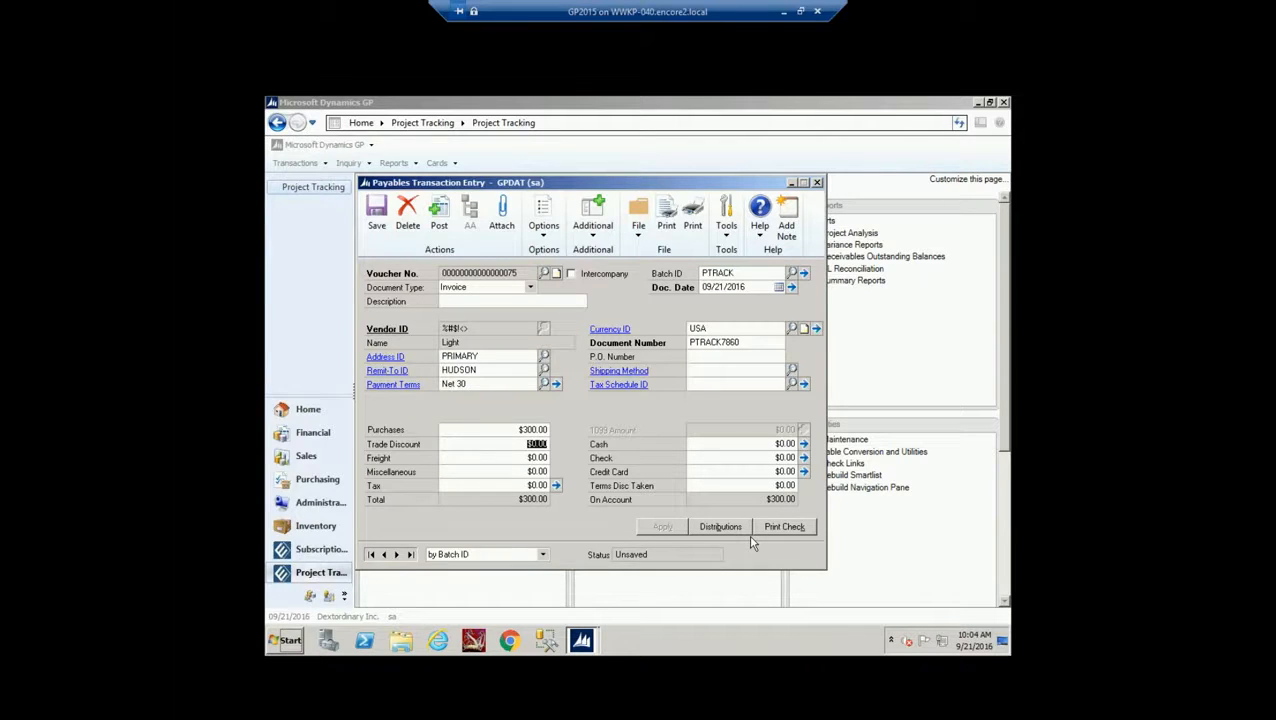
left_click(597, 232)
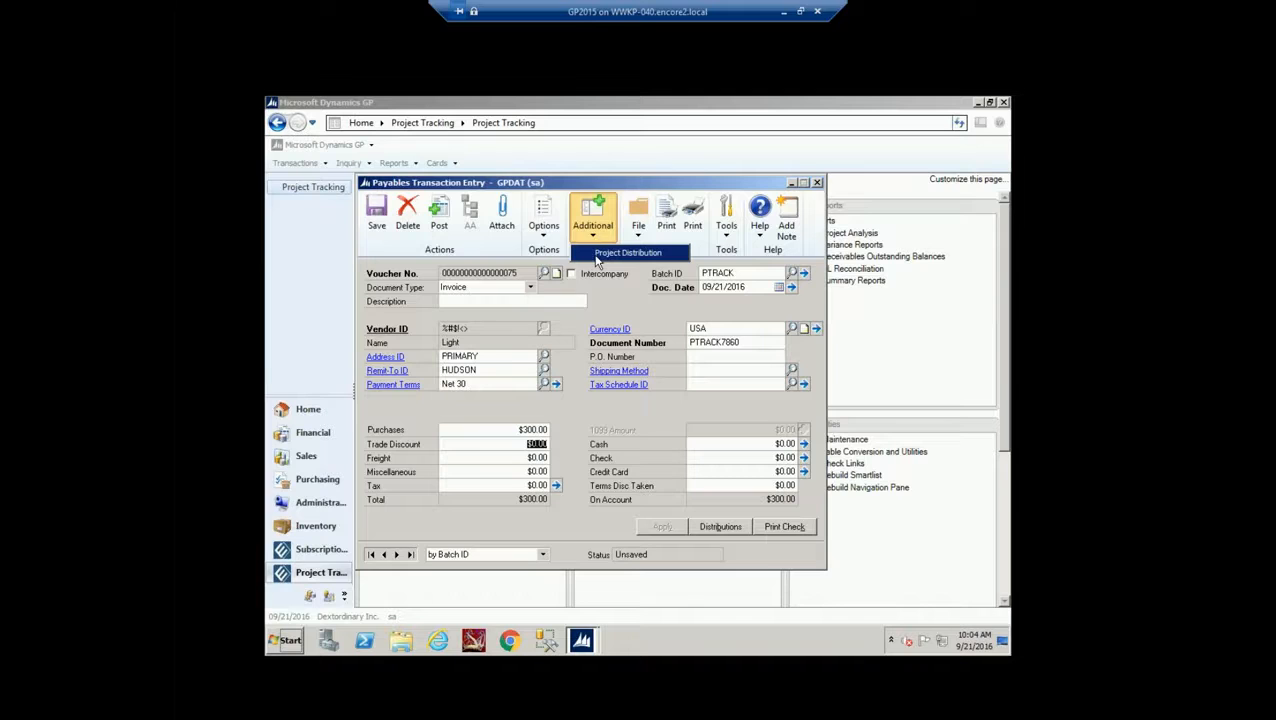
From the $300 voucher's distribution entries, open Project Tracking Distribution for the expense line
left_click(716, 528)
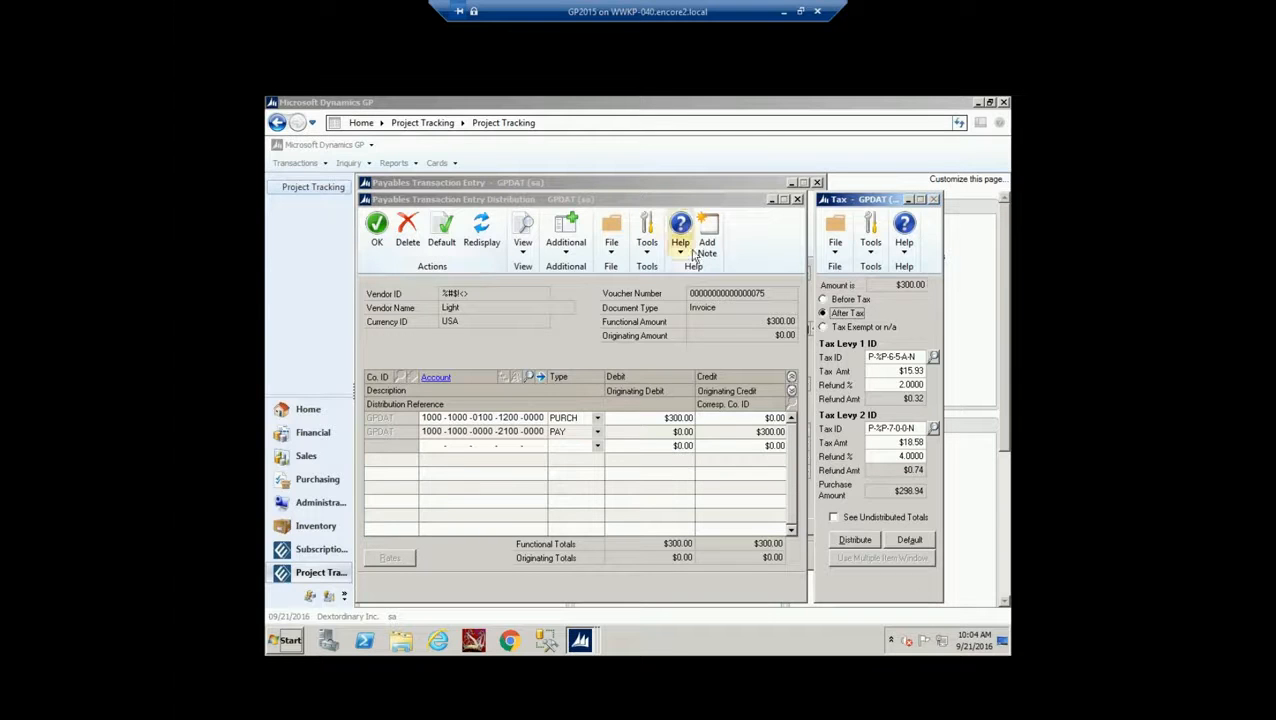
left_click(910, 201)
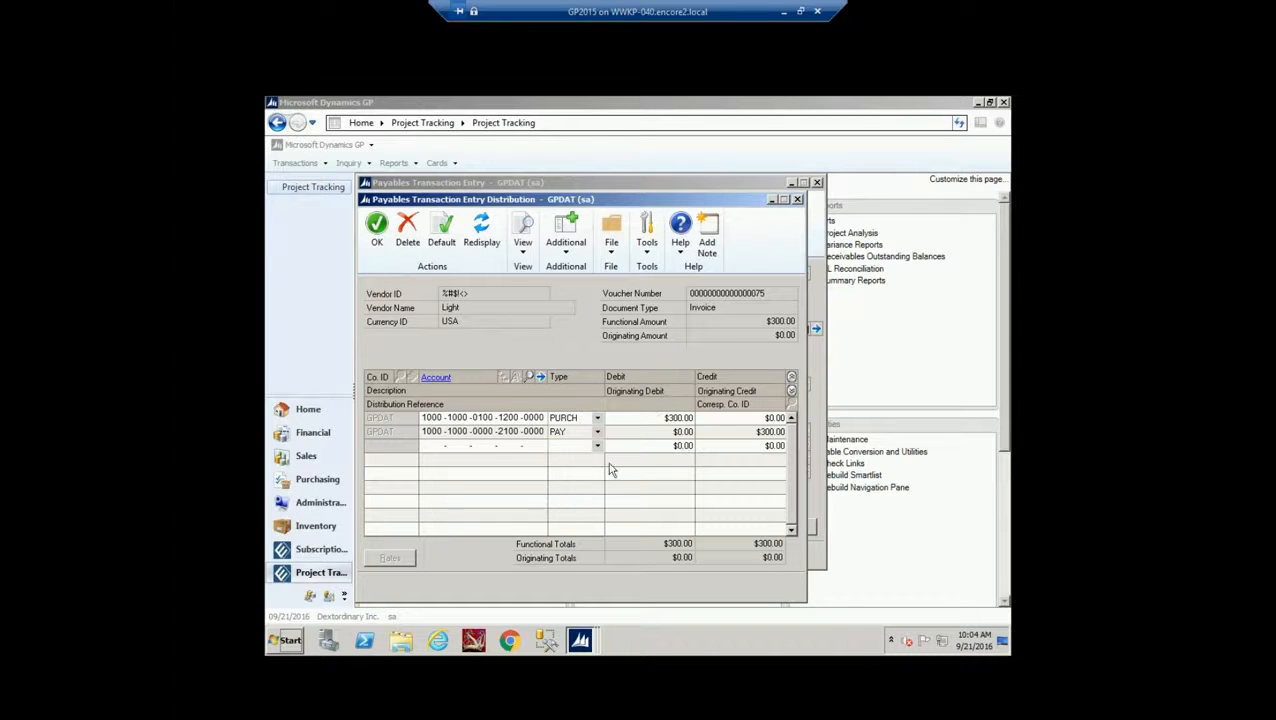
left_click(567, 254)
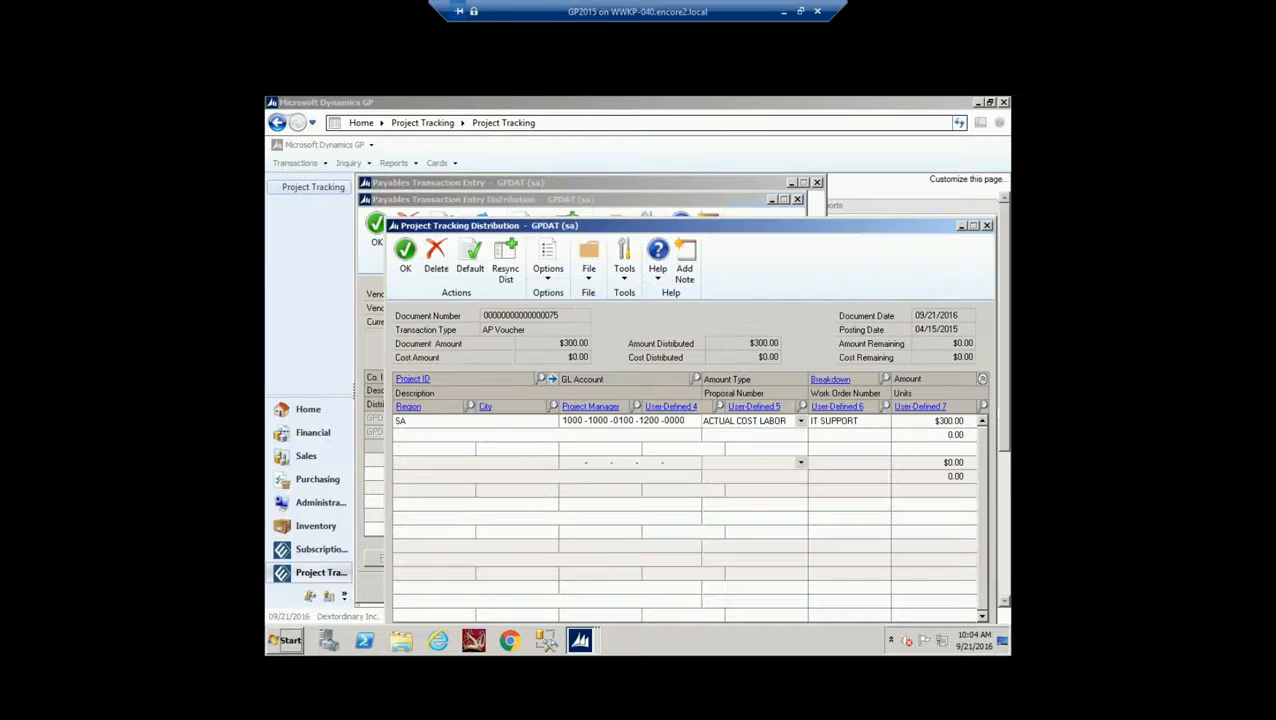
Pick GPUG from the Project Lookup as the default project for the $300 ACTUAL COST LABOR line
left_click_drag(763, 229, 716, 174)
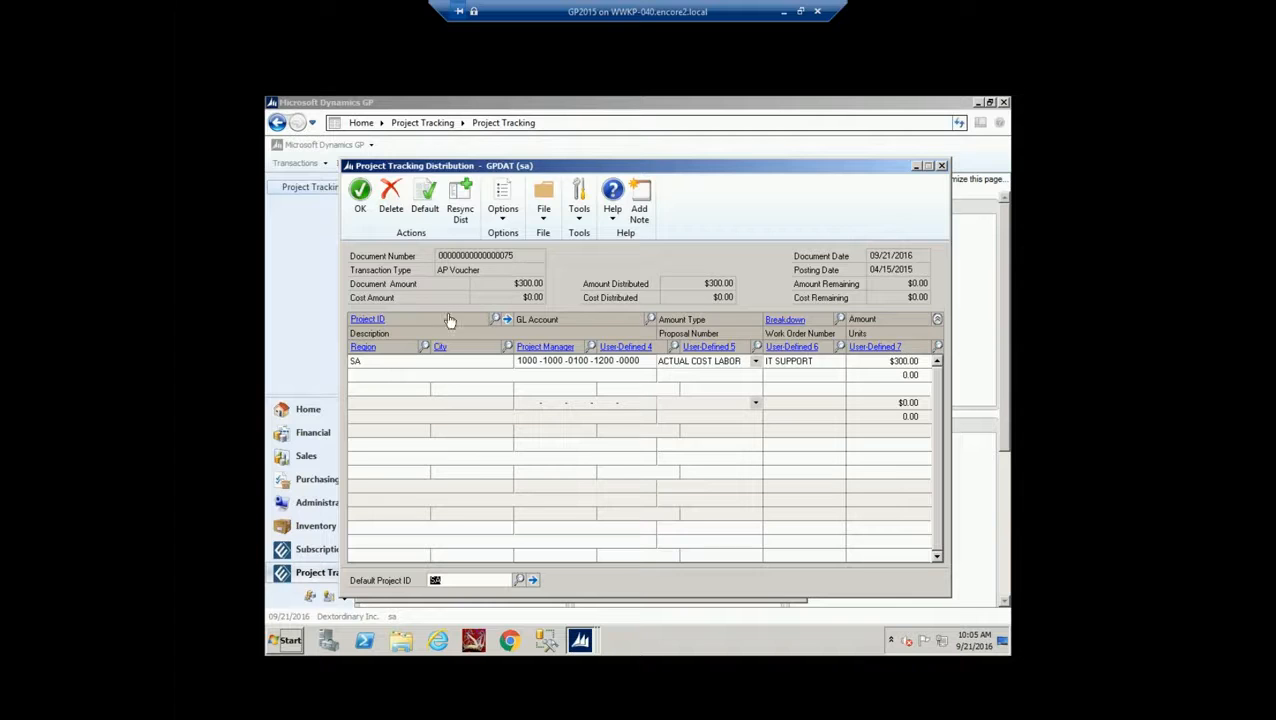
left_click(519, 580)
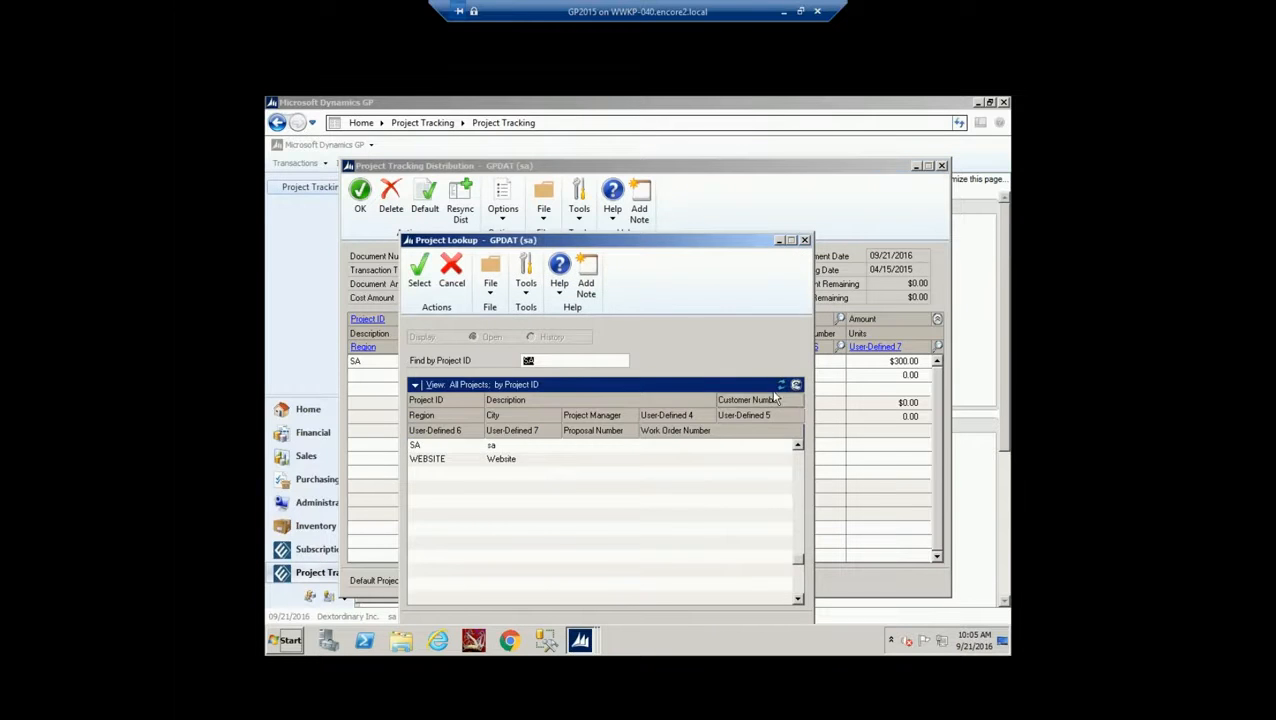
scroll(809, 577, "down", 4)
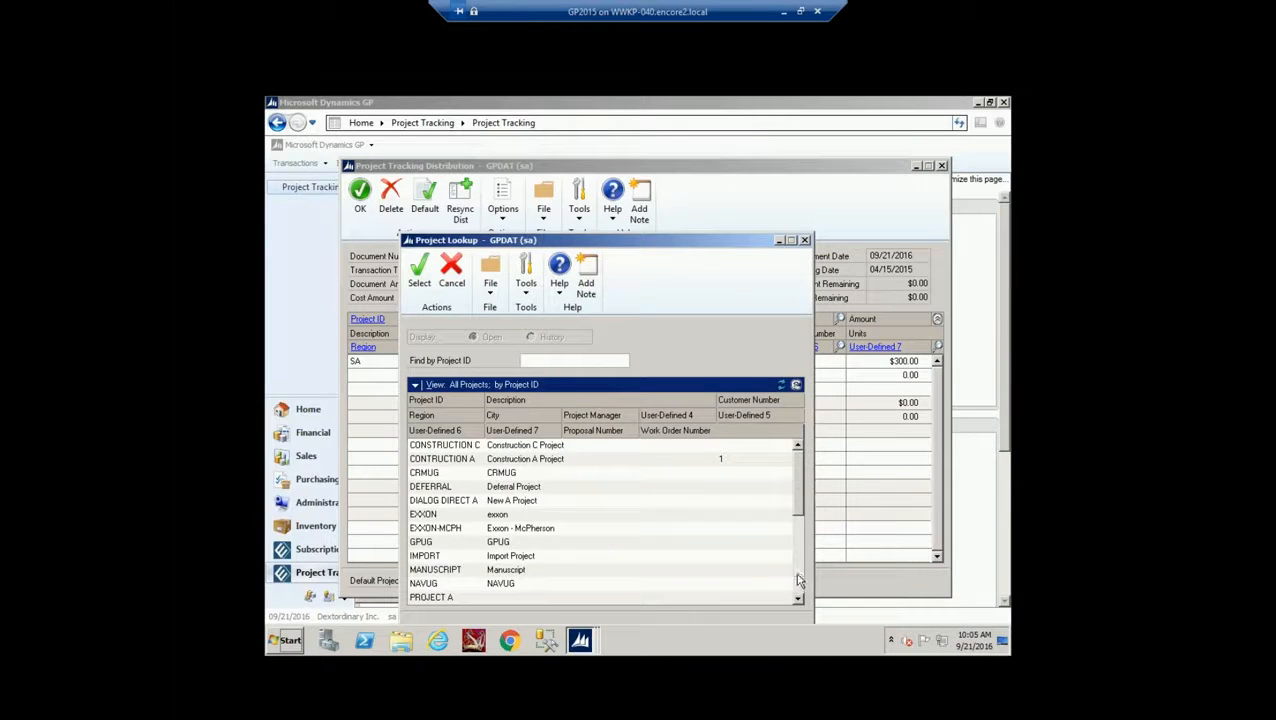
double_click(487, 545)
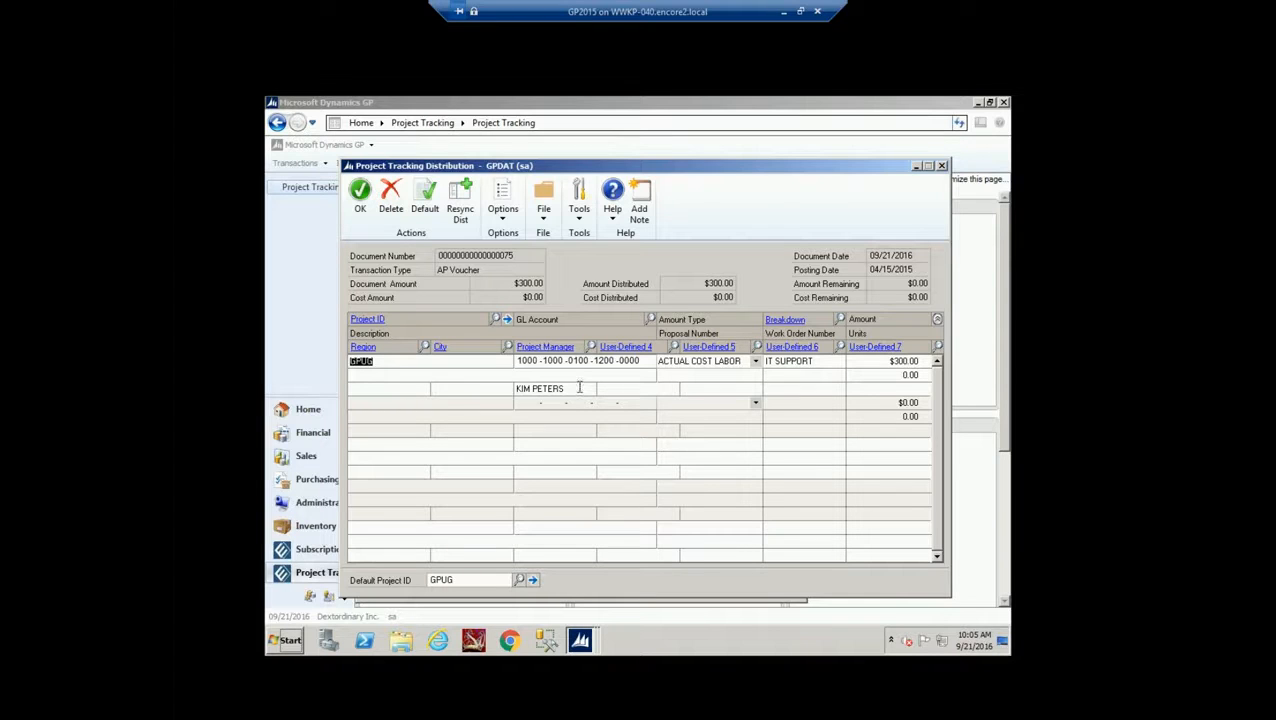
In the GPUG line's detail entry, set Region to SOUTH and City to HOUSTON, then confirm
left_click(506, 319)
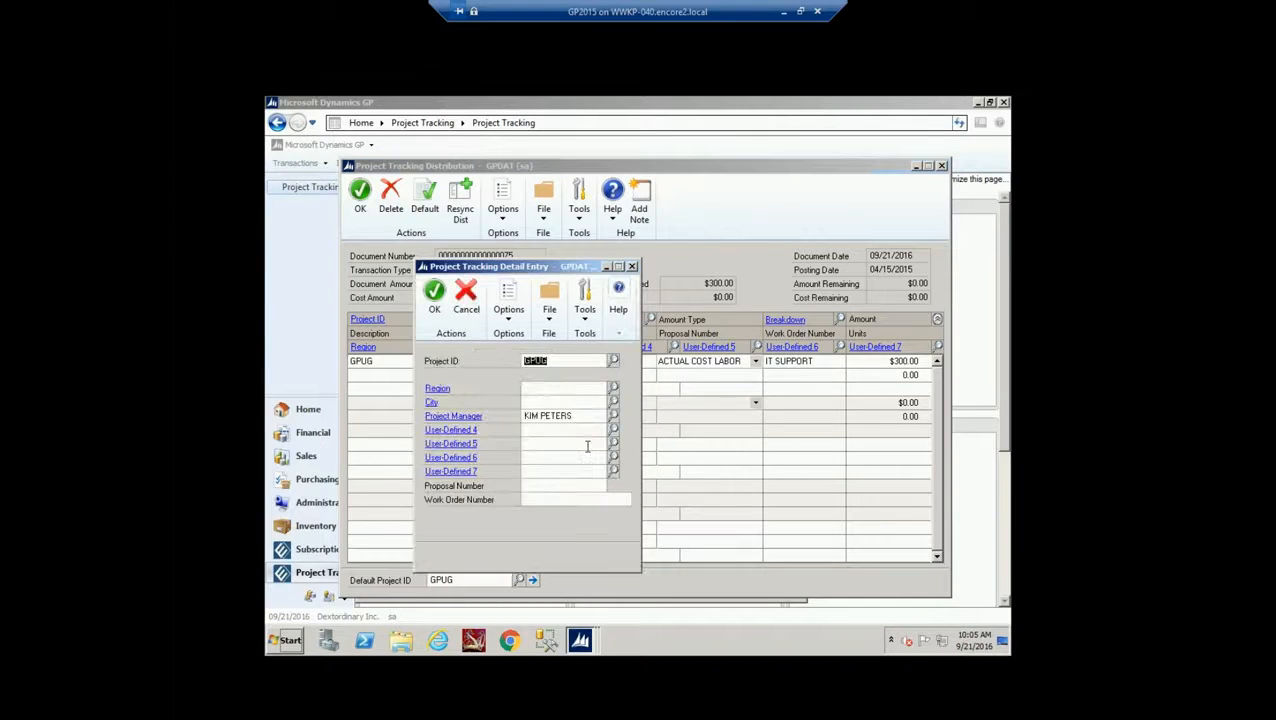
left_click(610, 387)
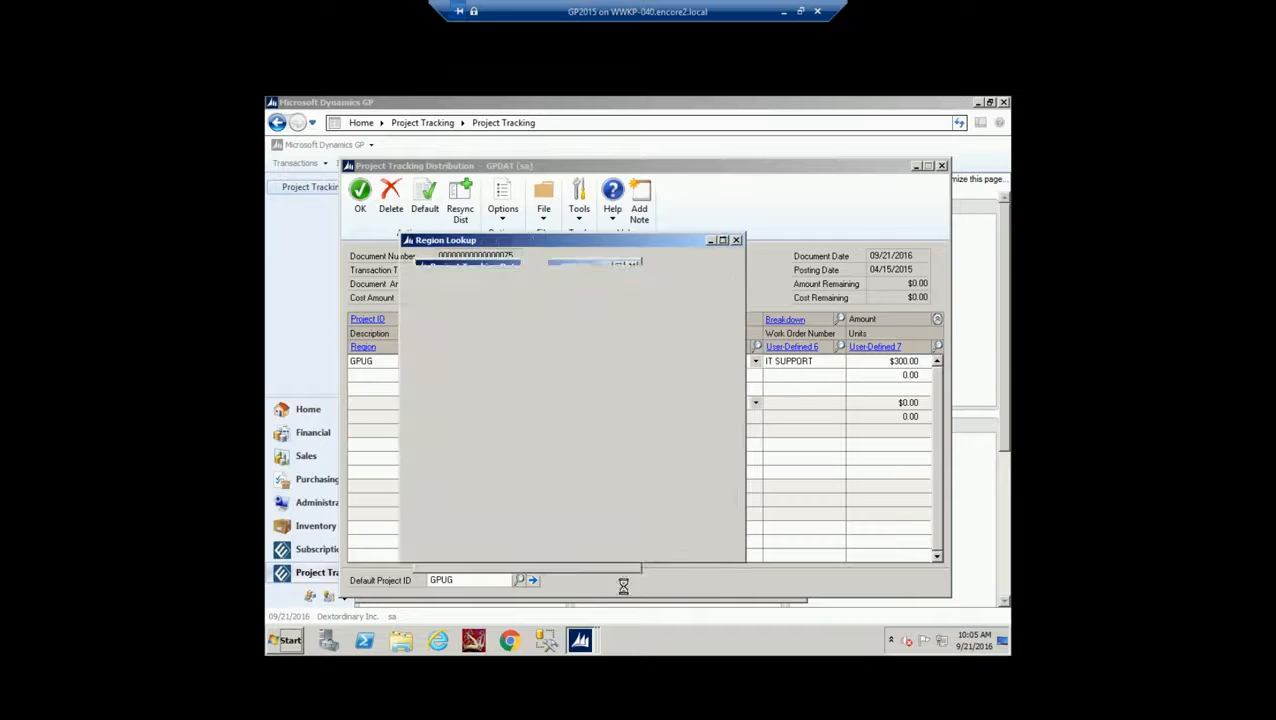
double_click(570, 556)
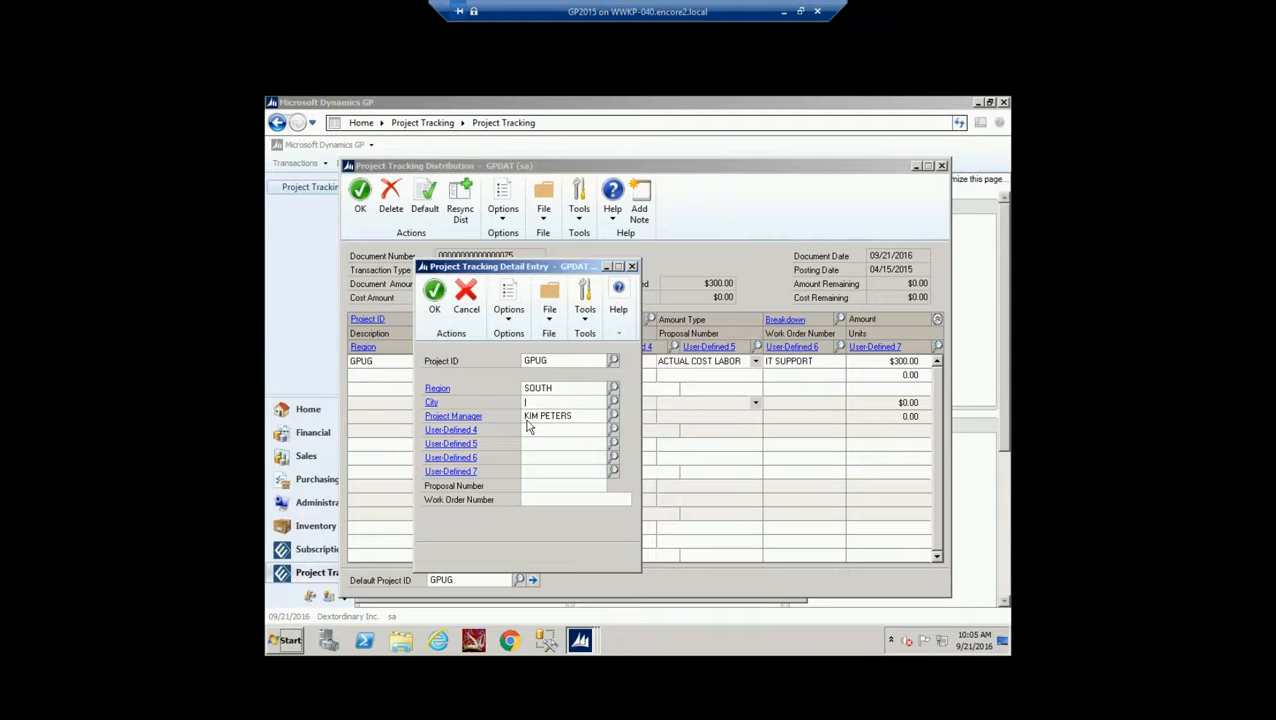
left_click(548, 403)
type("HOUSTON")
left_click(434, 295)
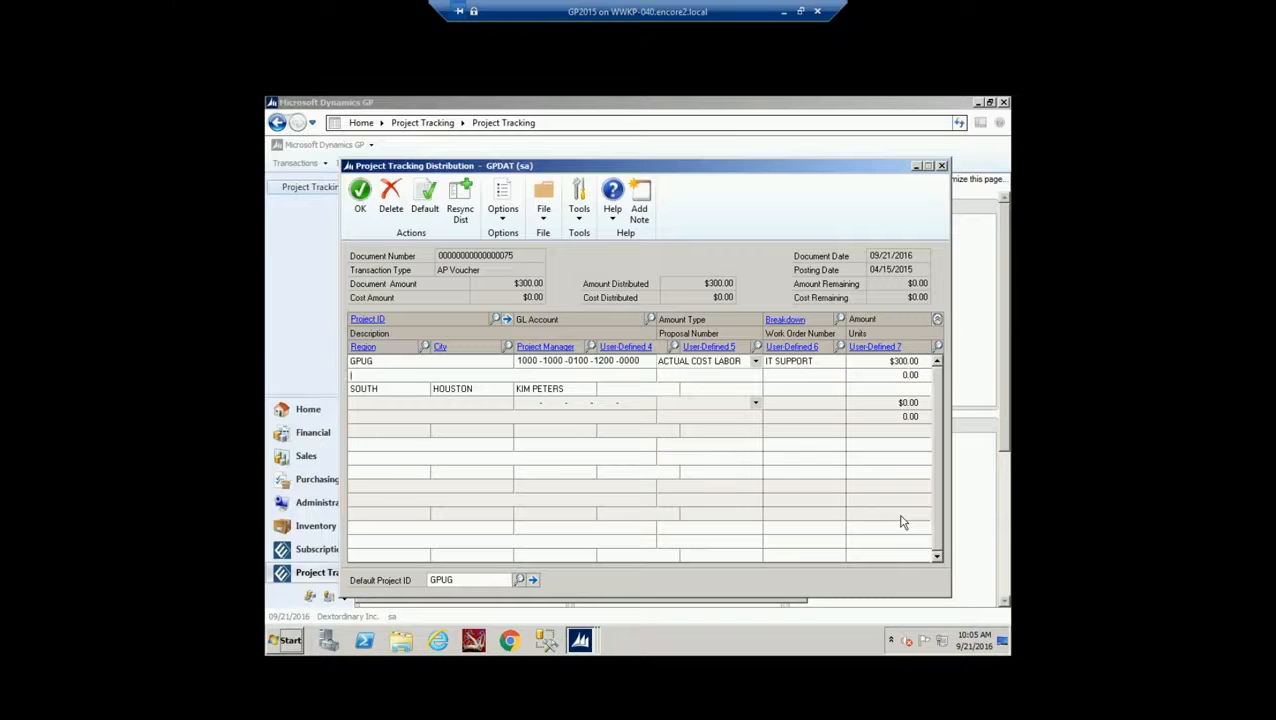
Check the GL distribution lookup, accept both distributions and close Payables Transaction Entry
left_click(650, 319)
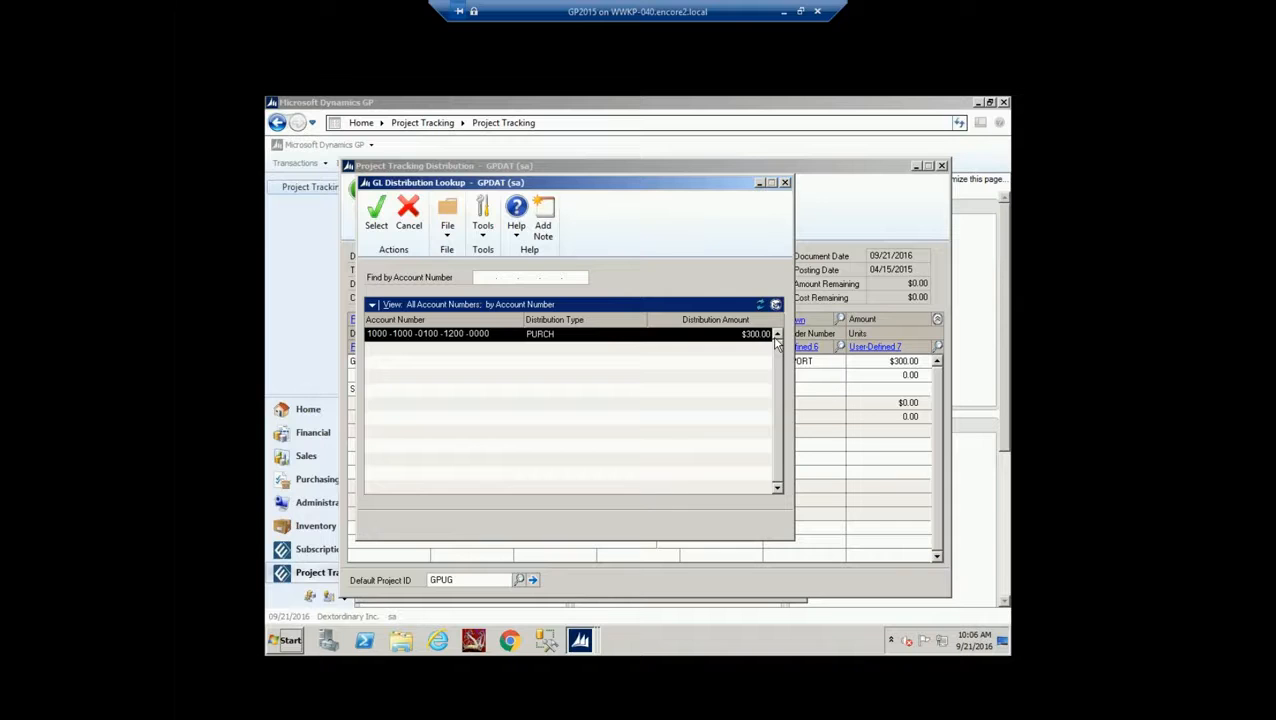
left_click(786, 184)
left_click(357, 198)
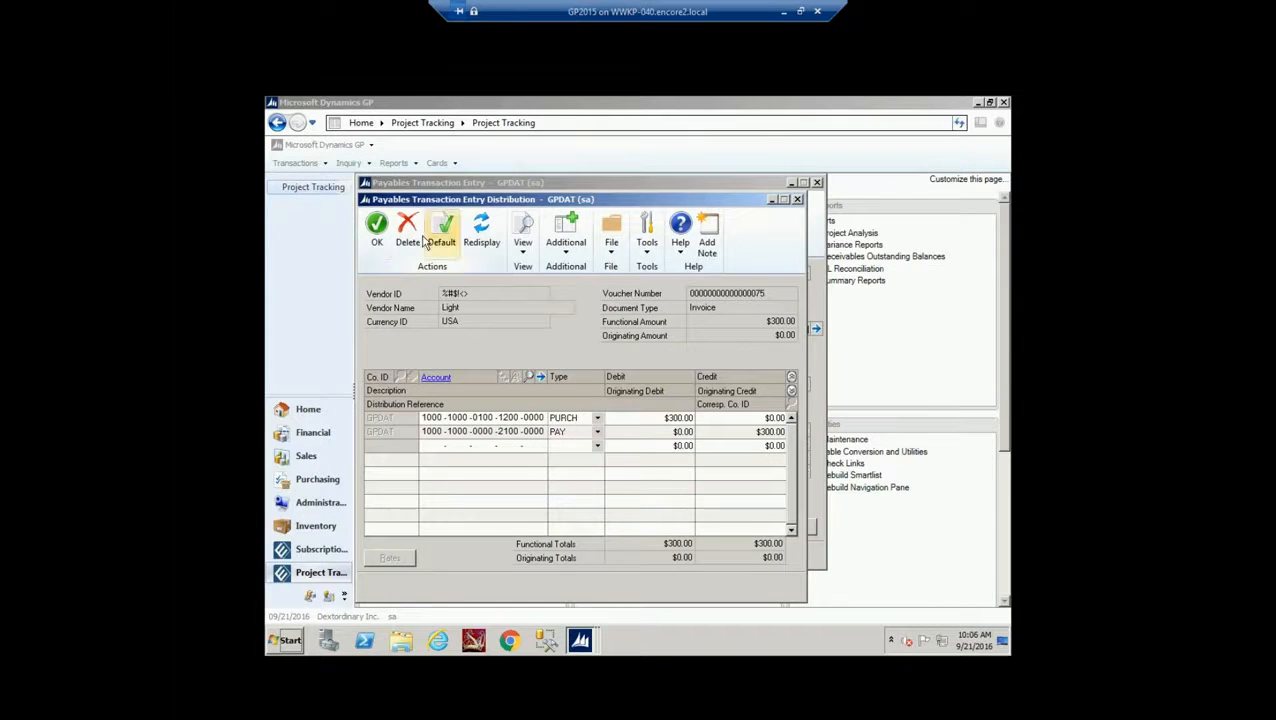
left_click(377, 228)
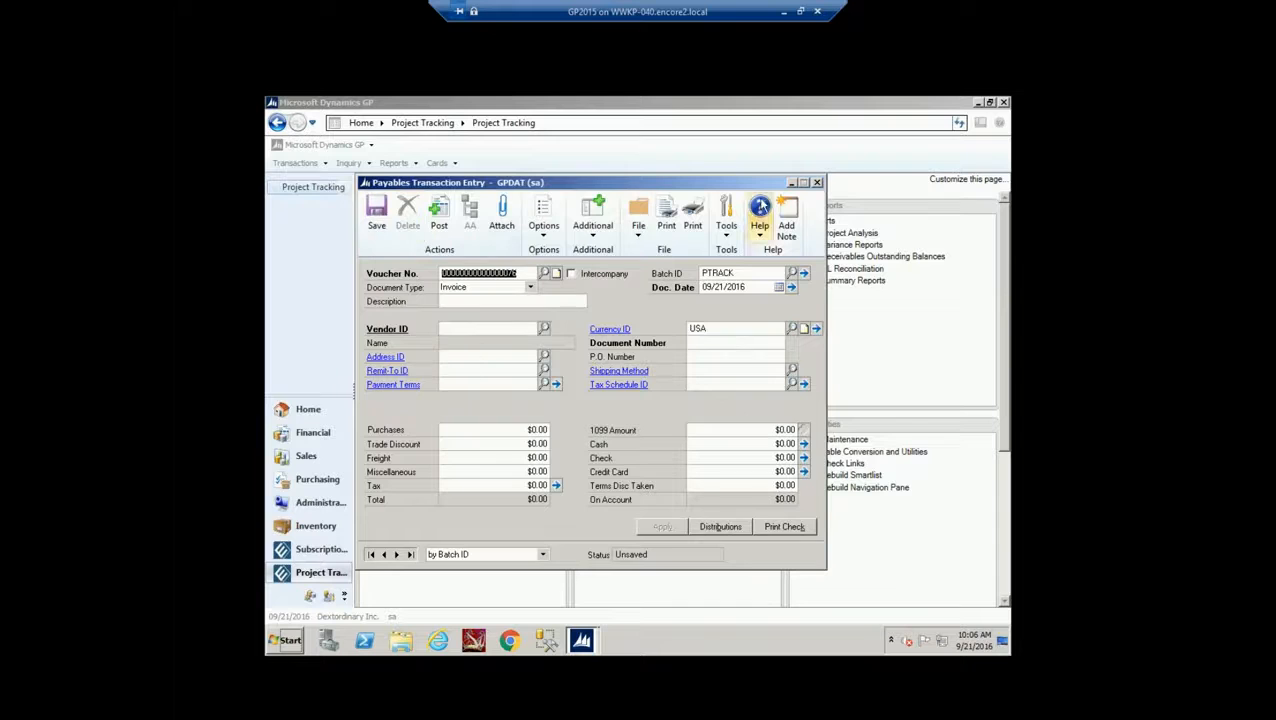
left_click(817, 182)
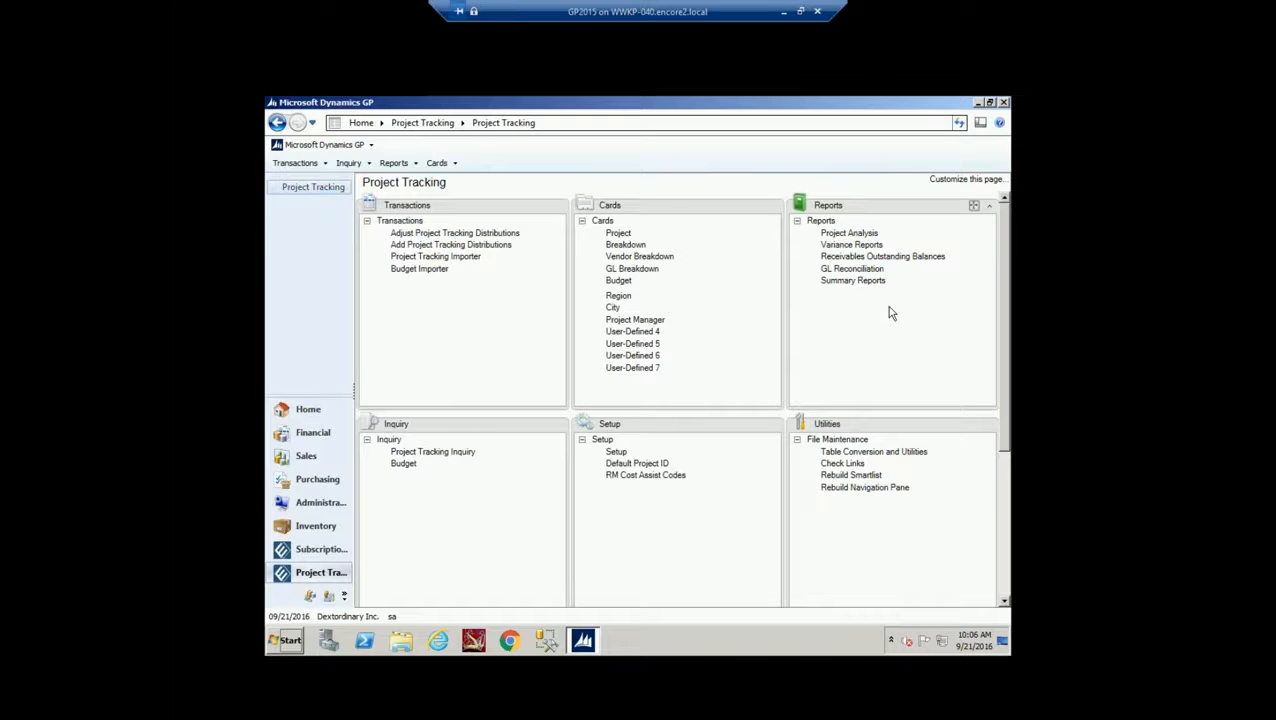
In Budget Maintenance, tick Disable Cross-Project Budget Reporting, browse period durations, and clear the form
left_click(618, 280)
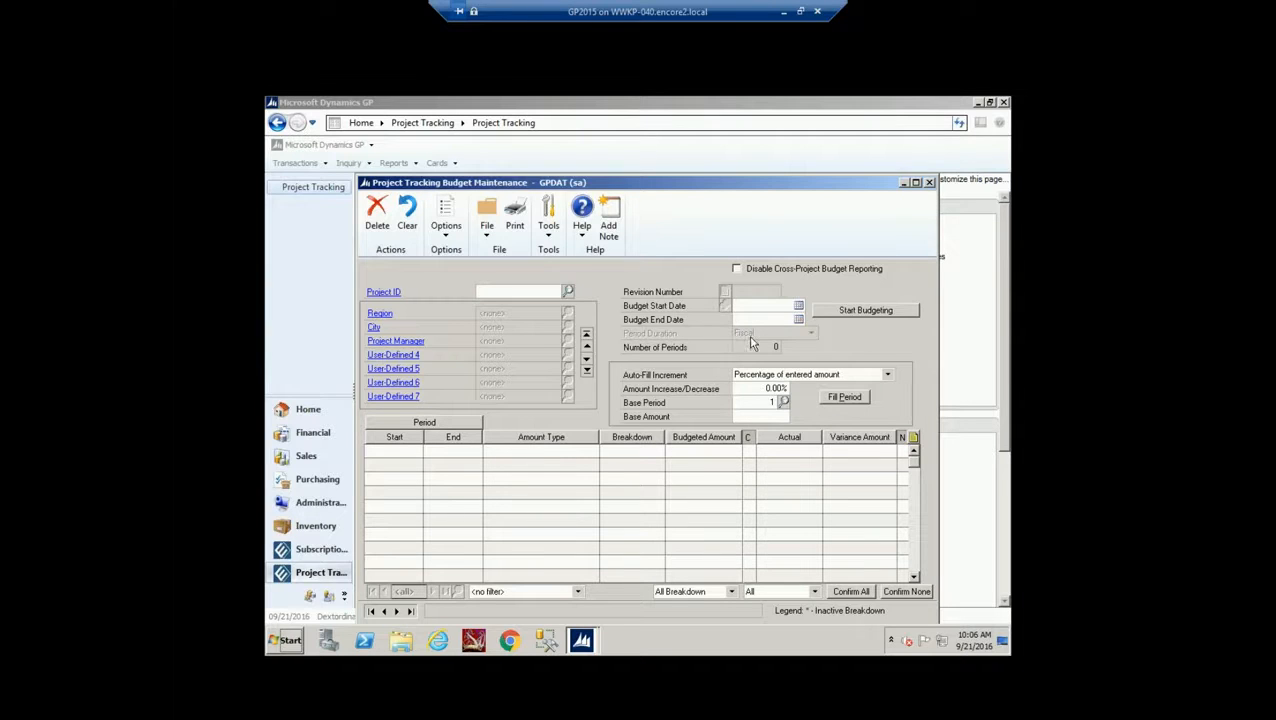
left_click(737, 269)
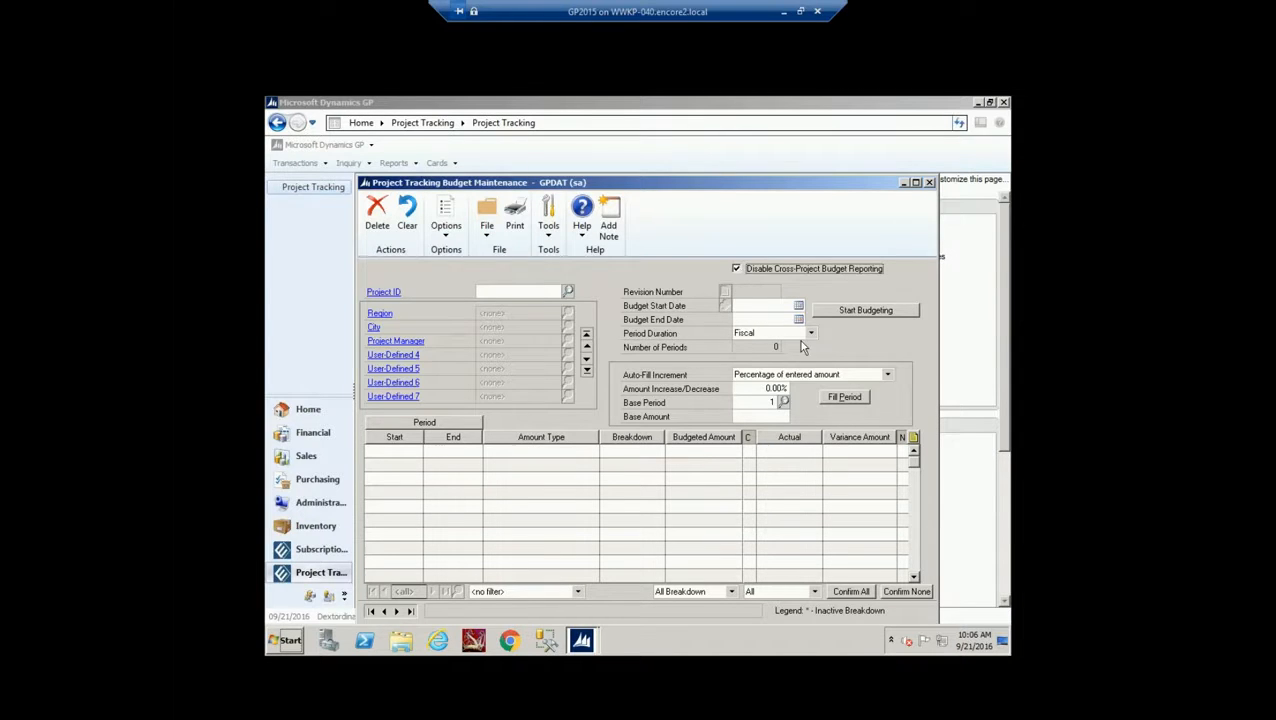
left_click(811, 334)
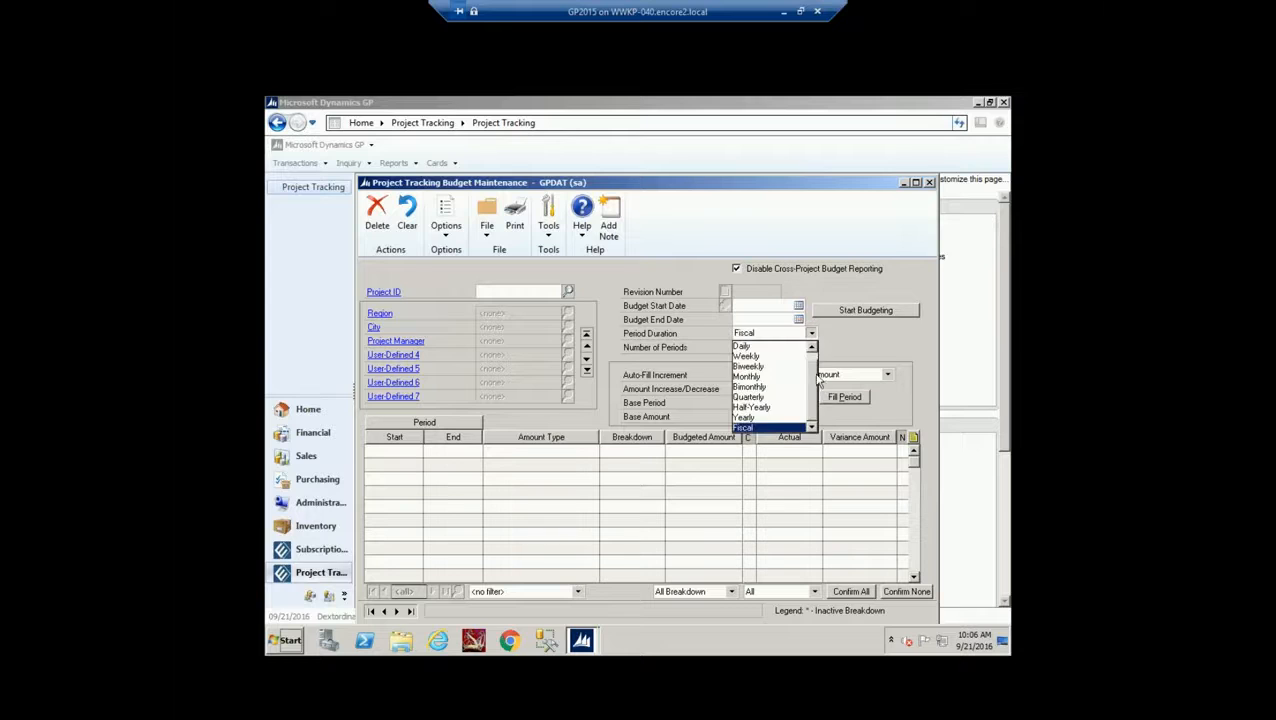
scroll(813, 398, "up", 1)
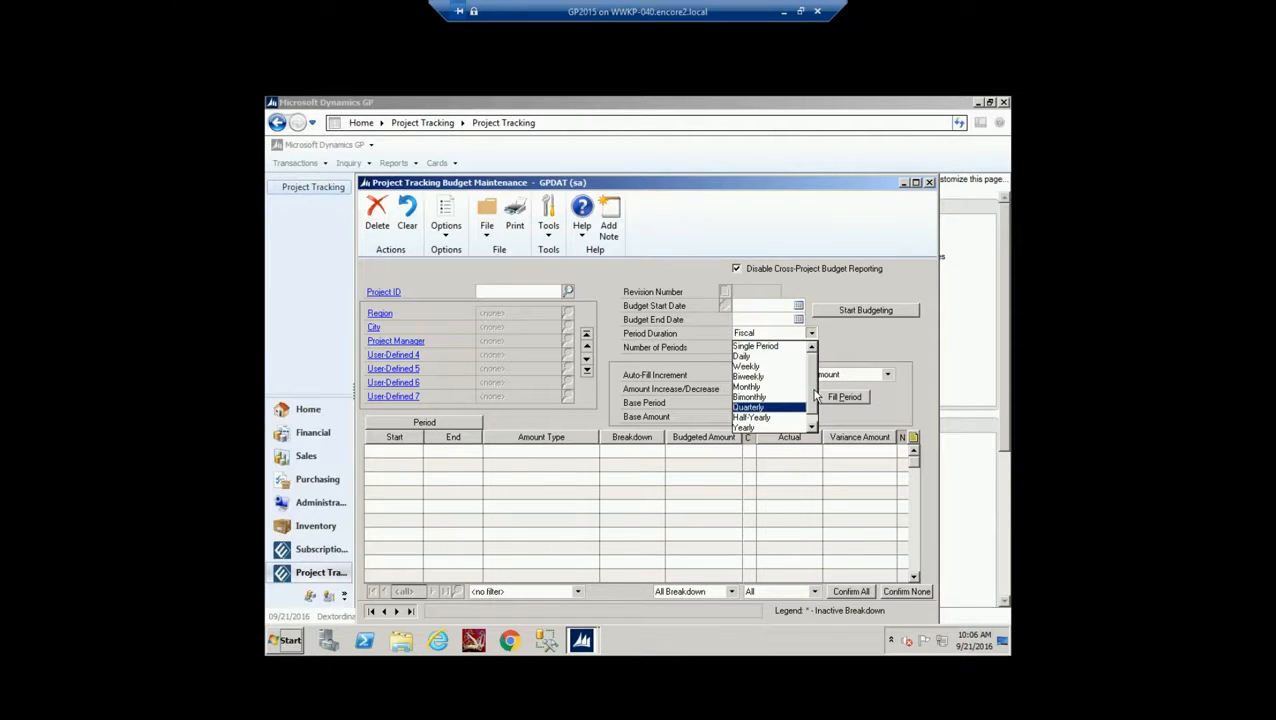
scroll(816, 405, "down", 1)
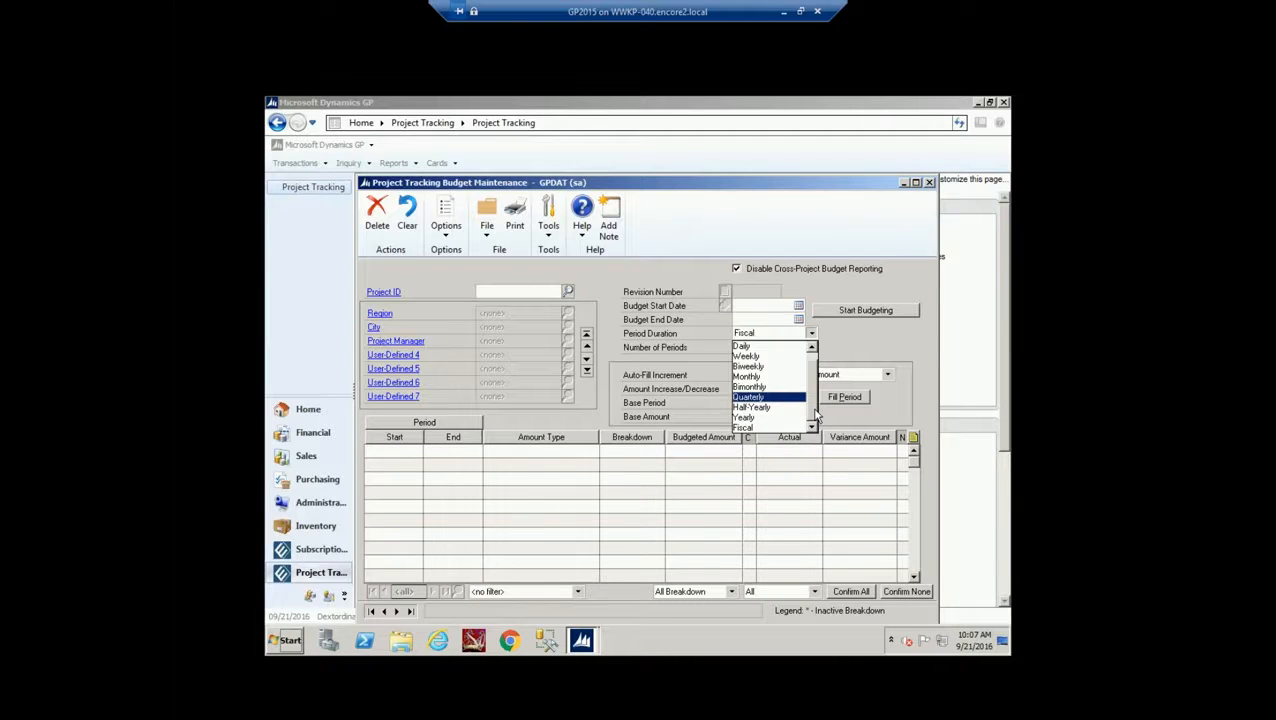
left_click_drag(815, 410, 818, 377)
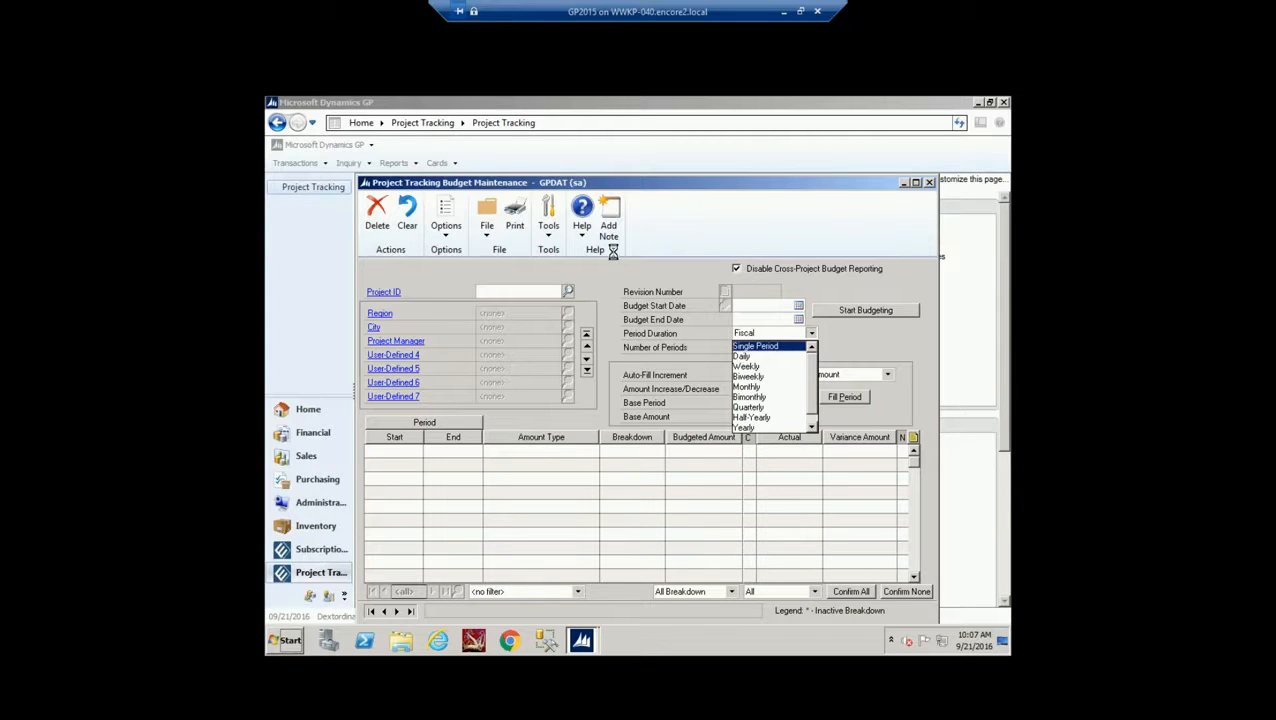
left_click(407, 215)
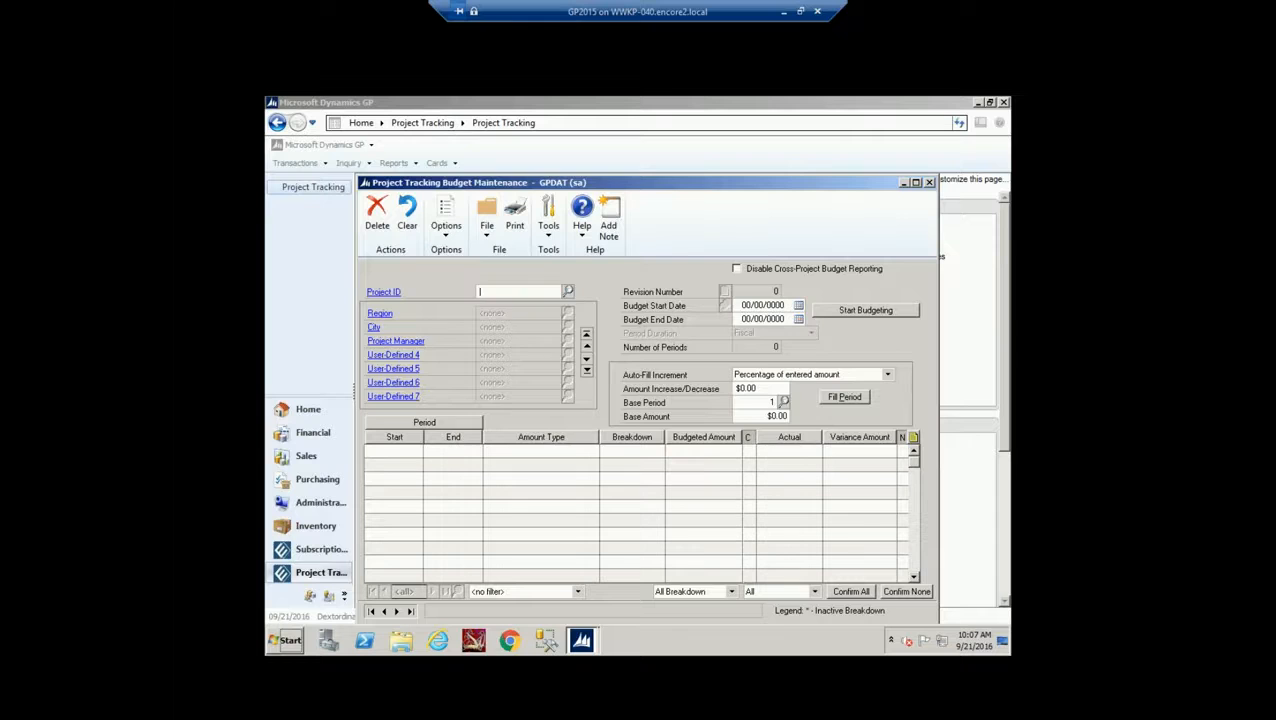
Load the GPUG project into Budget Maintenance from the project lookup
left_click(567, 291)
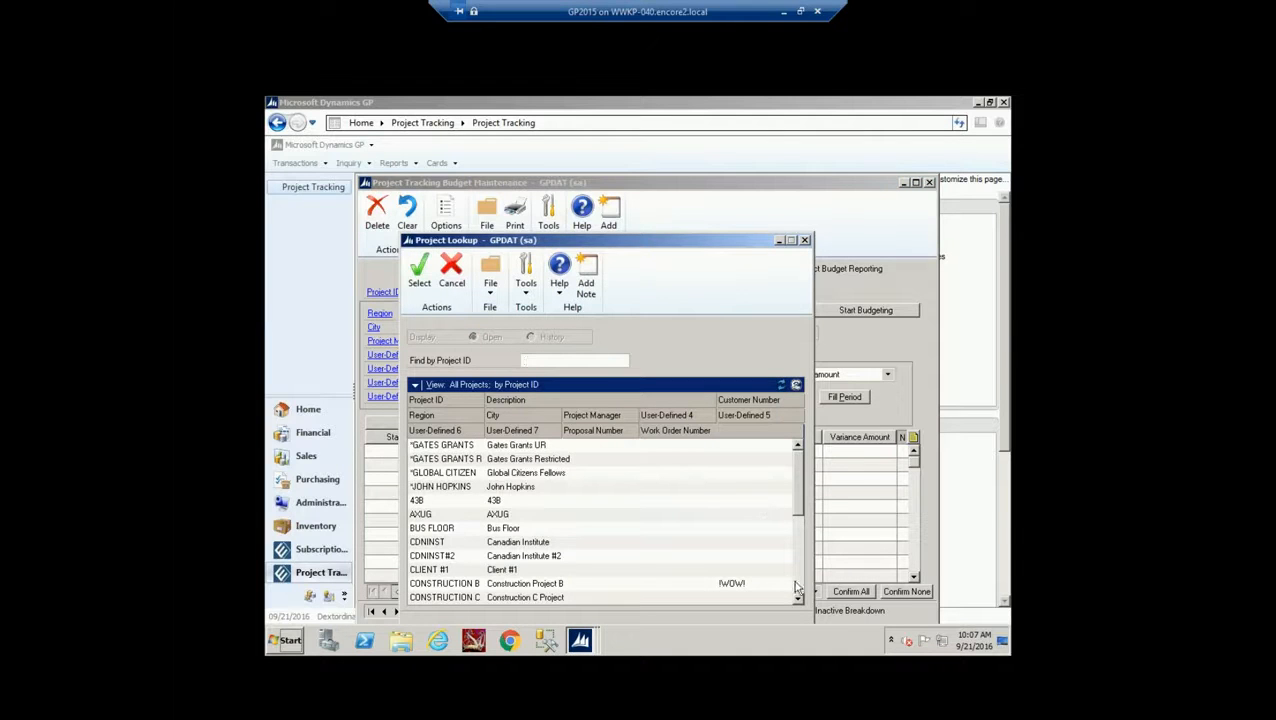
left_click(797, 588)
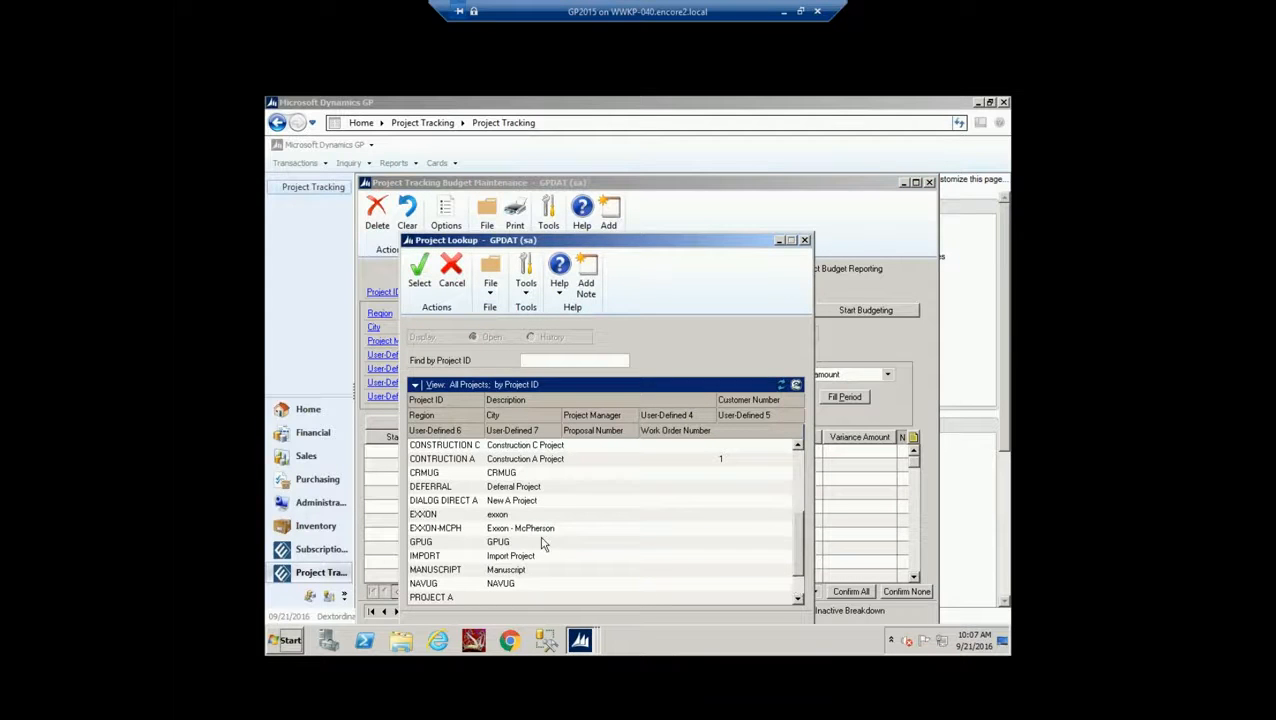
double_click(543, 543)
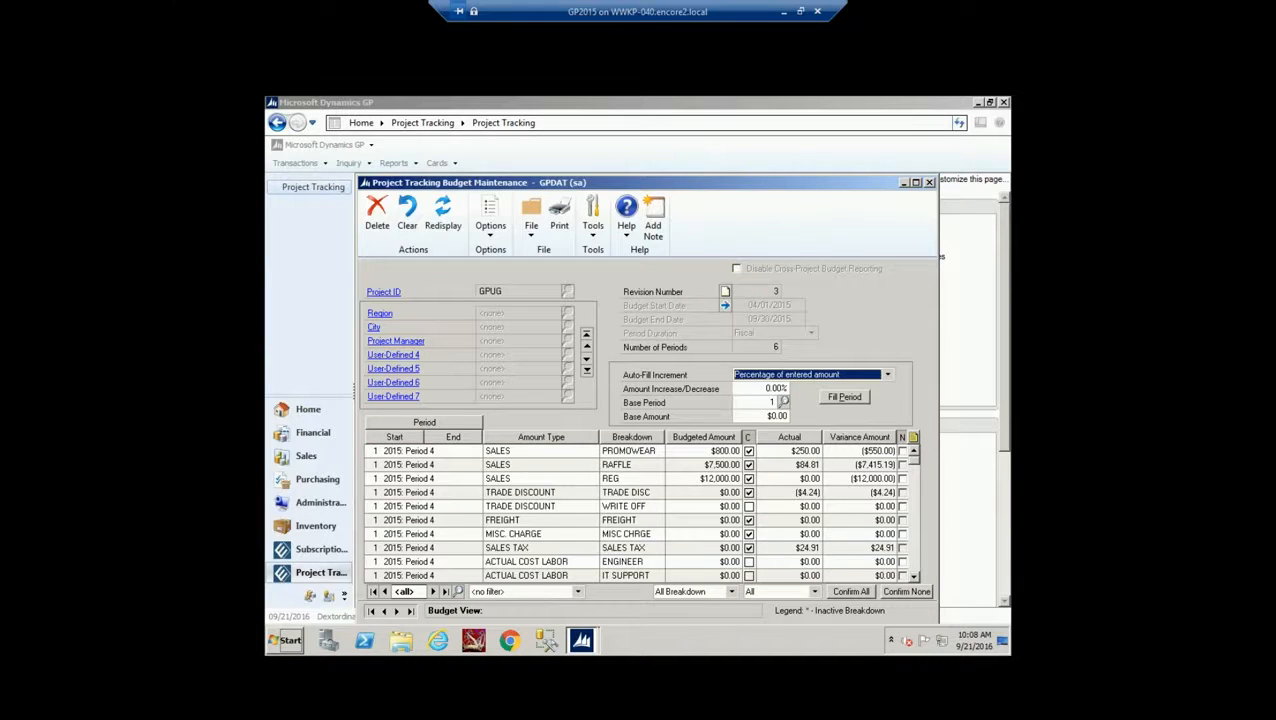
Filter the GPUG budget rows to amount type SALES and breakdown PROMOWEAR
left_click(577, 591)
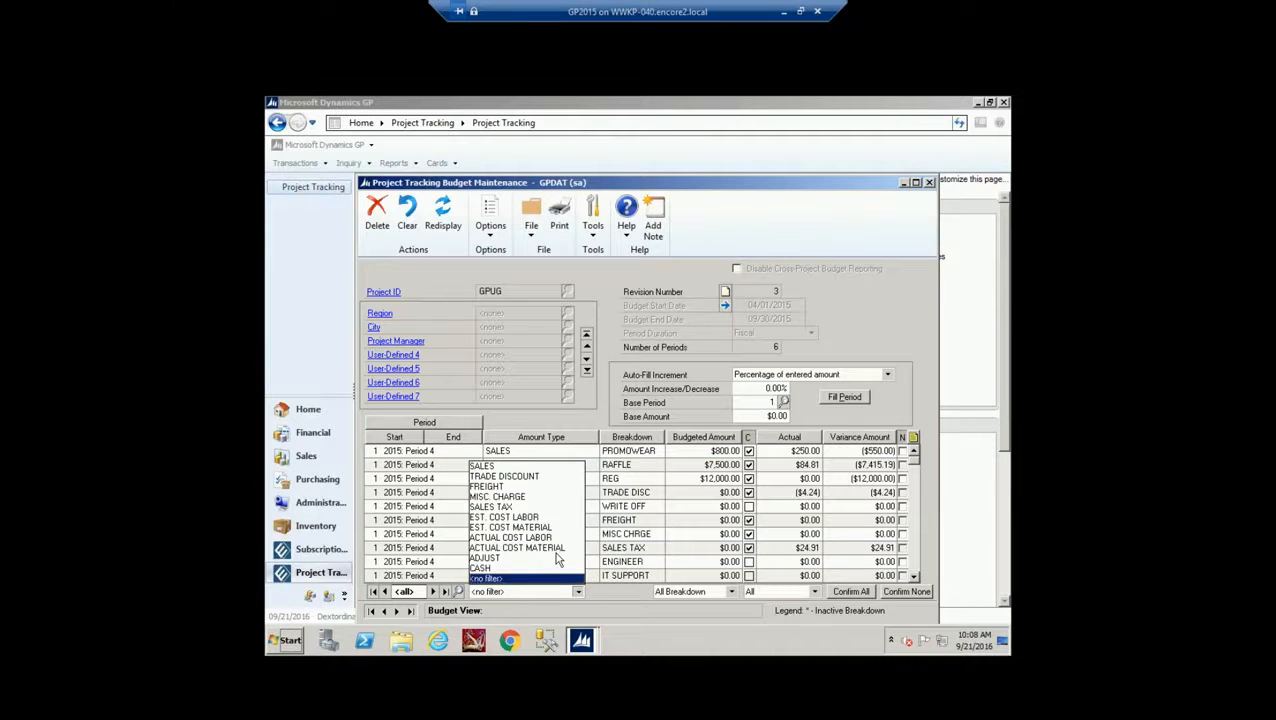
left_click(495, 467)
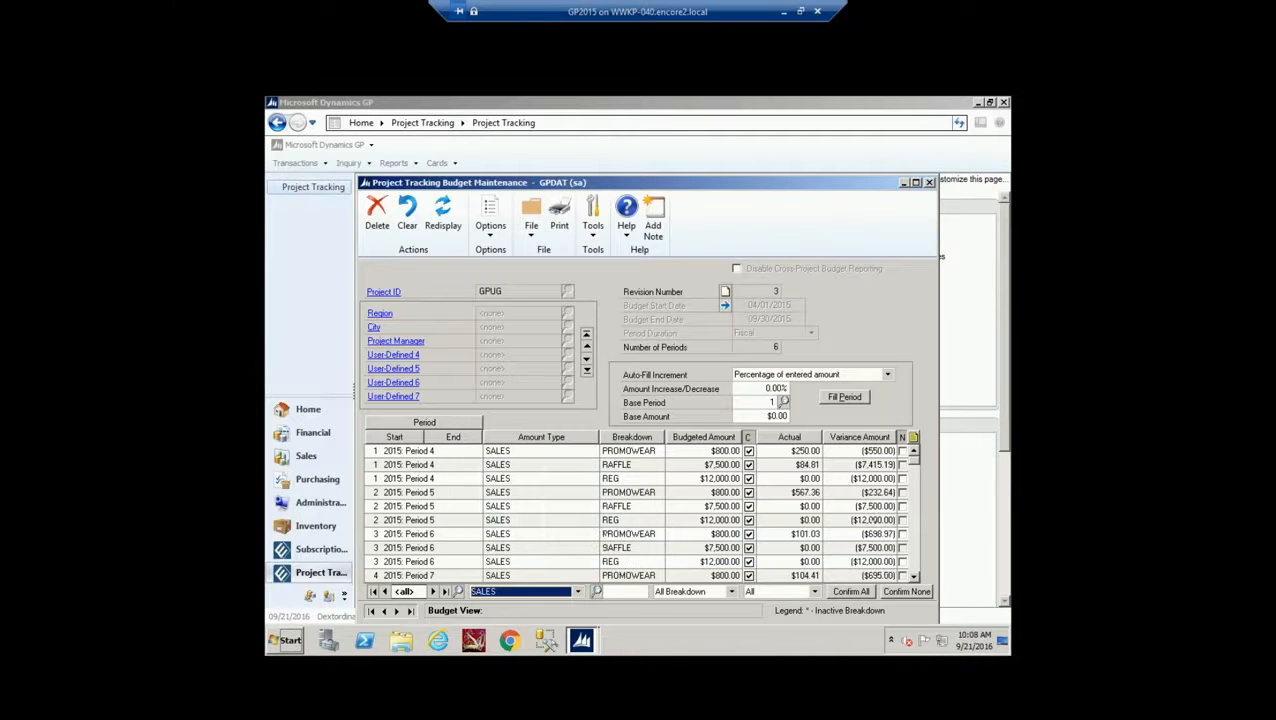
left_click(596, 592)
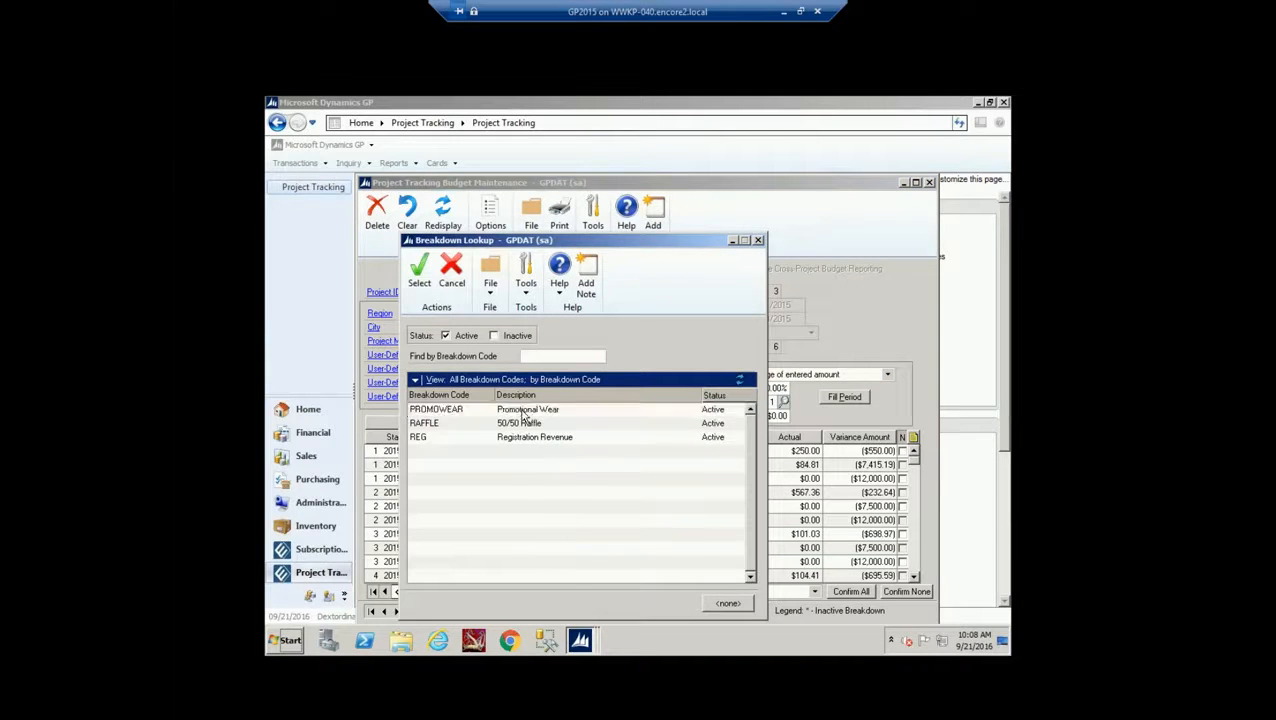
double_click(522, 411)
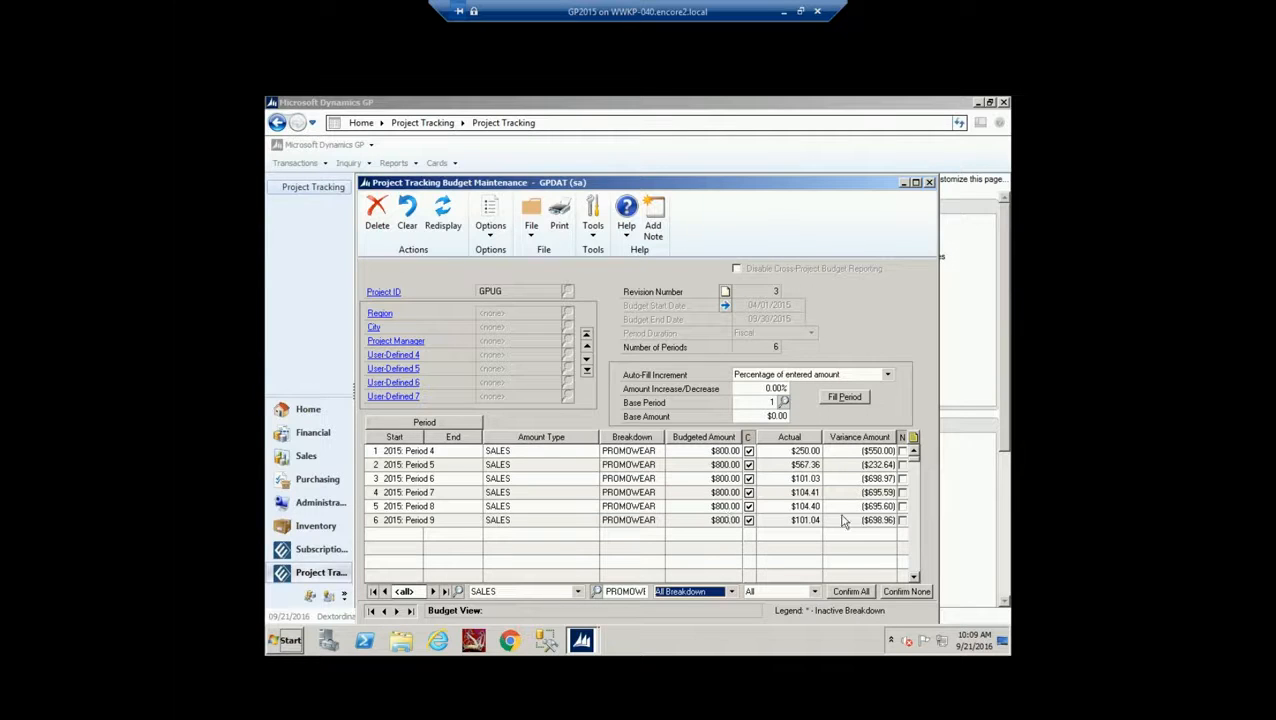
Close the budget window and print the Project Analysis report using saved option SINGLE
left_click(929, 184)
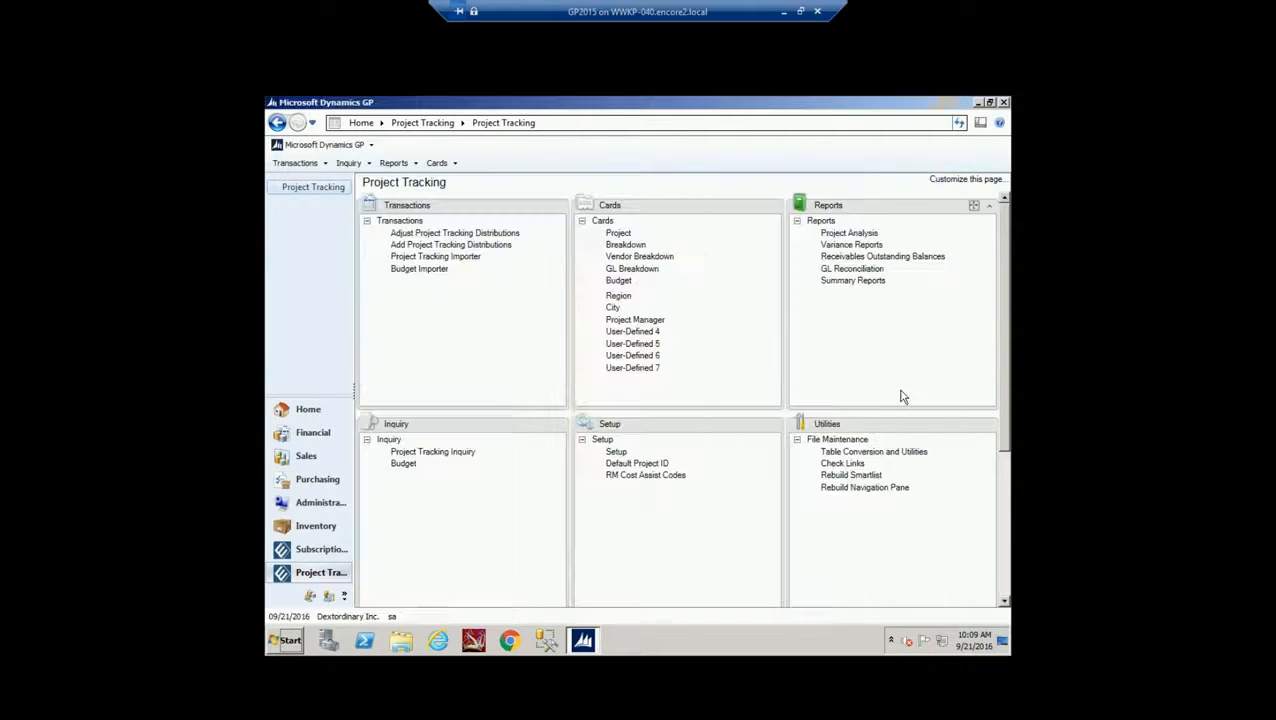
left_click(849, 232)
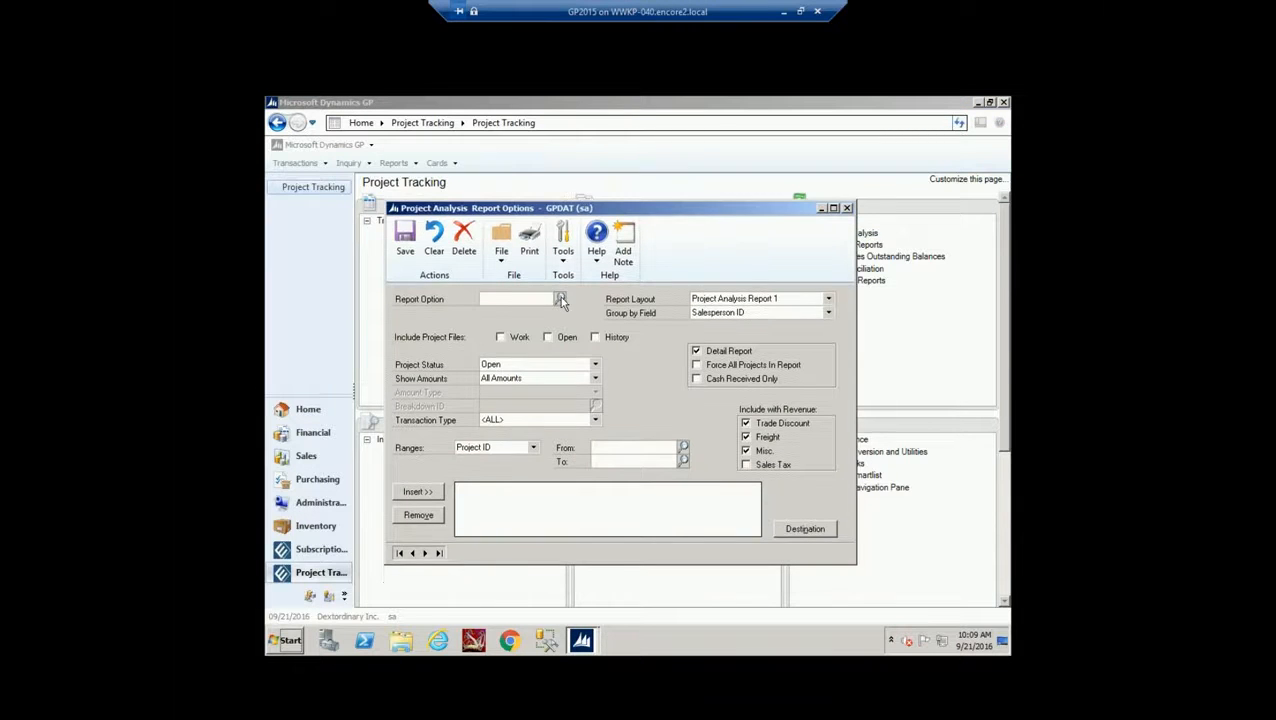
left_click(560, 298)
double_click(522, 458)
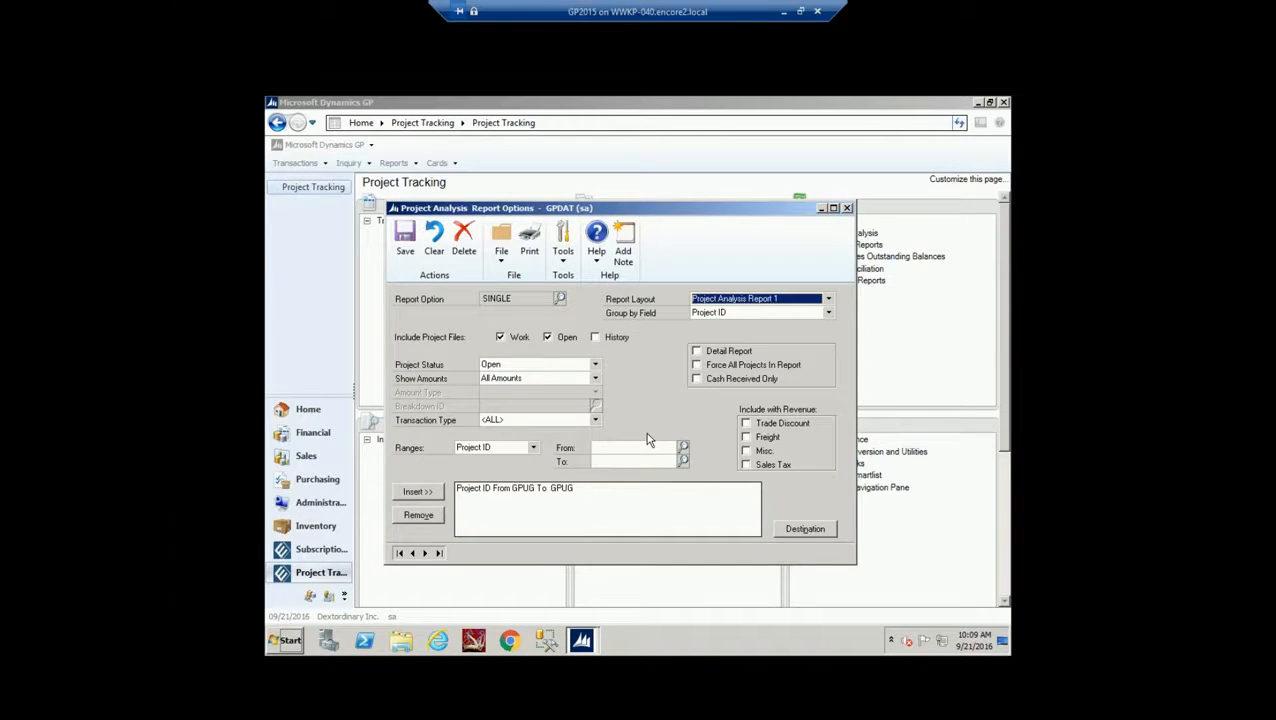
left_click(529, 240)
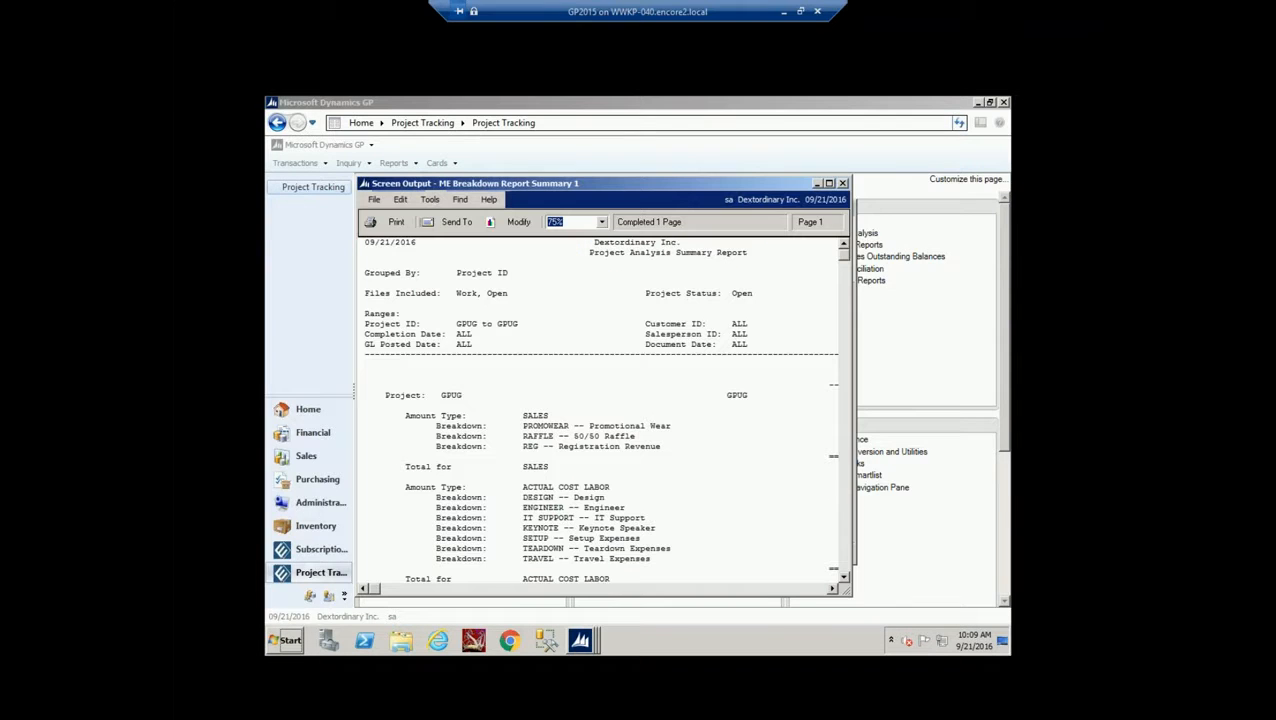
Maximize the GPUG summary, check totals and net profit ($14,014.10), then close it
left_click(829, 183)
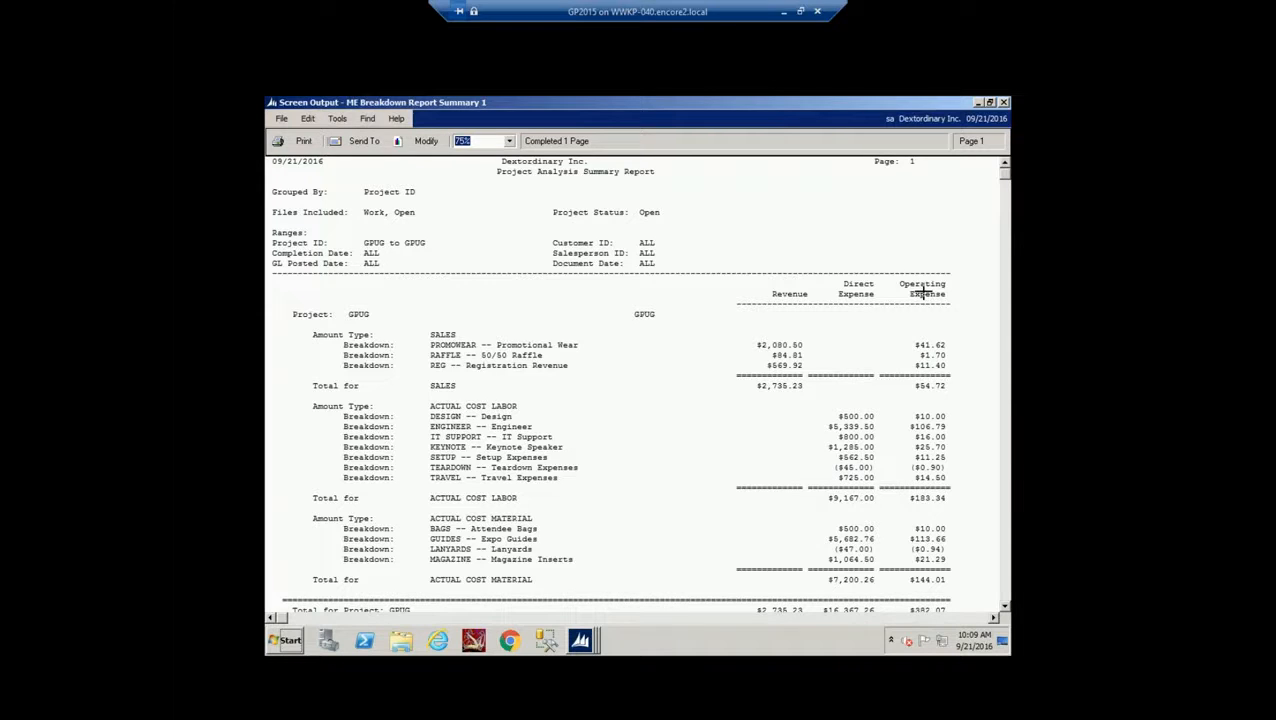
left_click(1005, 607)
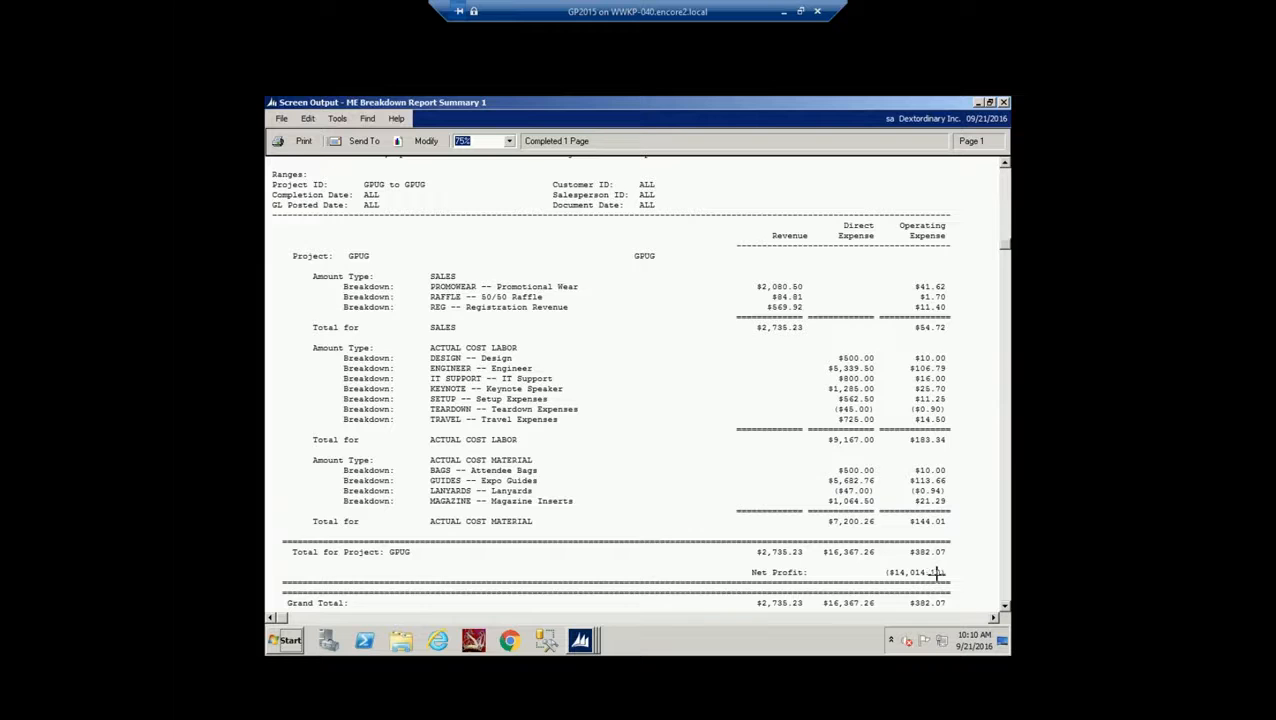
left_click(1004, 102)
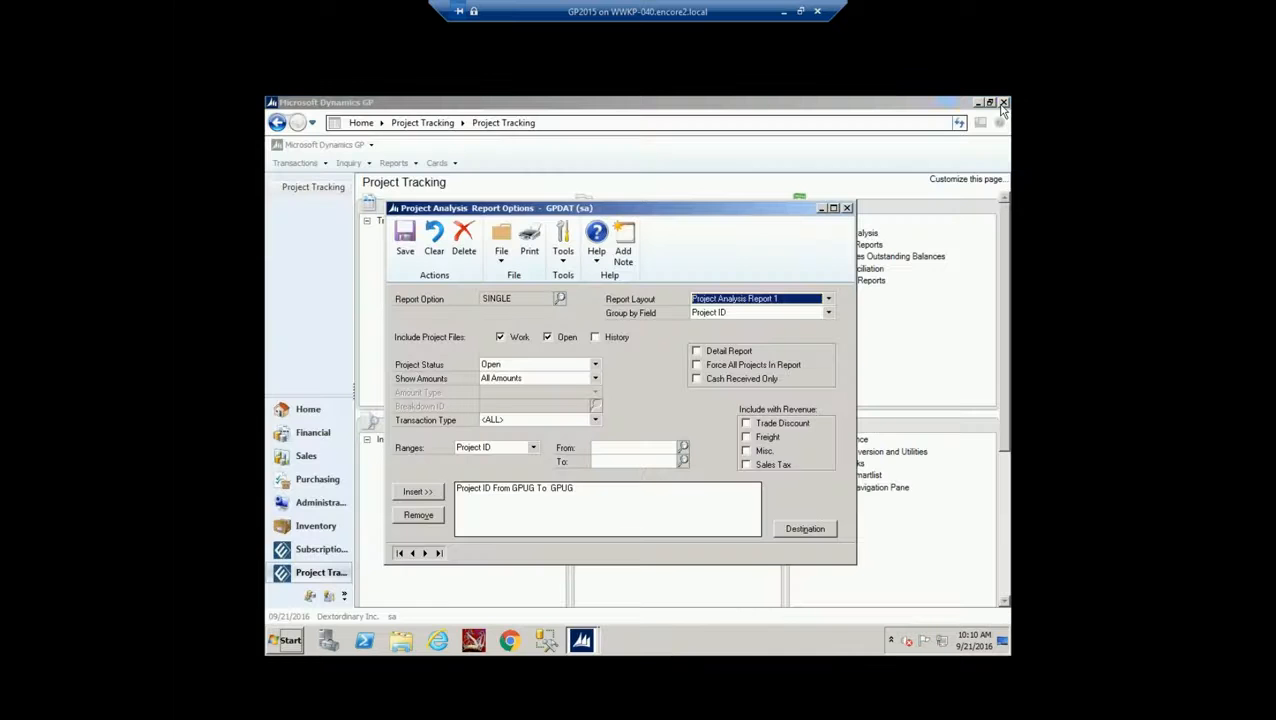
Keep the range field as Project ID and print the report with saved option REGION
left_click(533, 448)
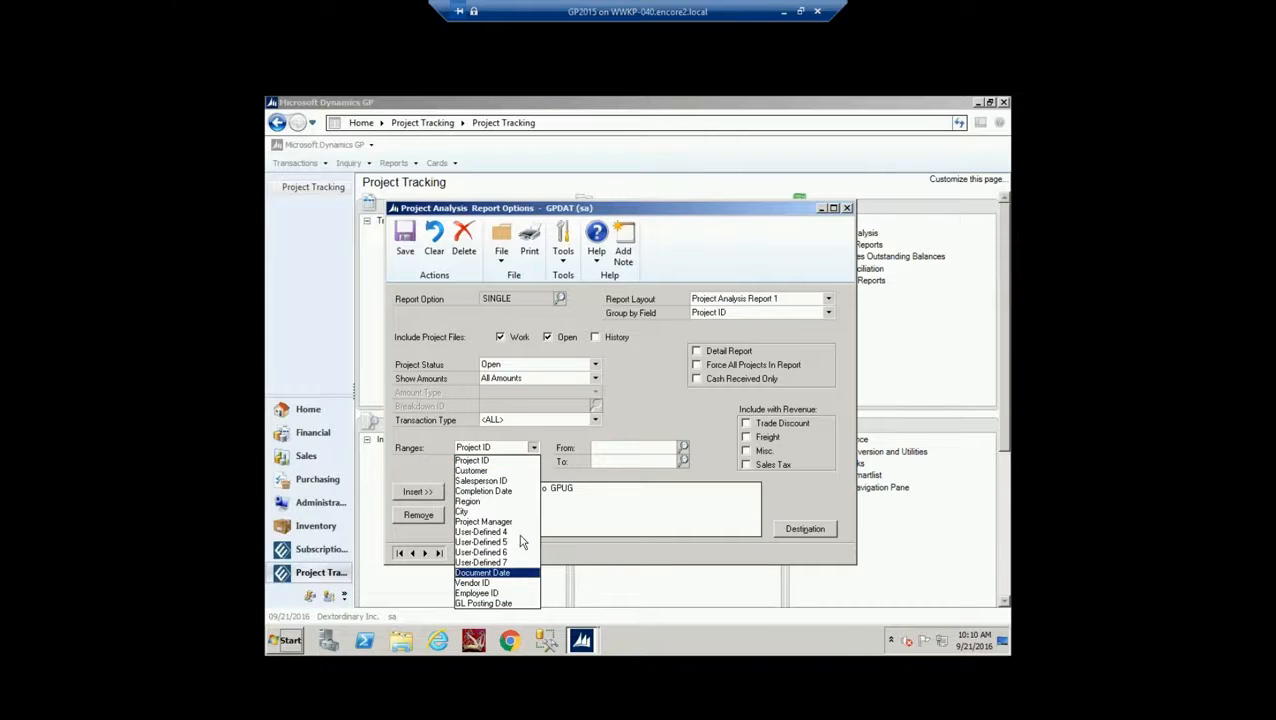
left_click(560, 301)
left_click(560, 301)
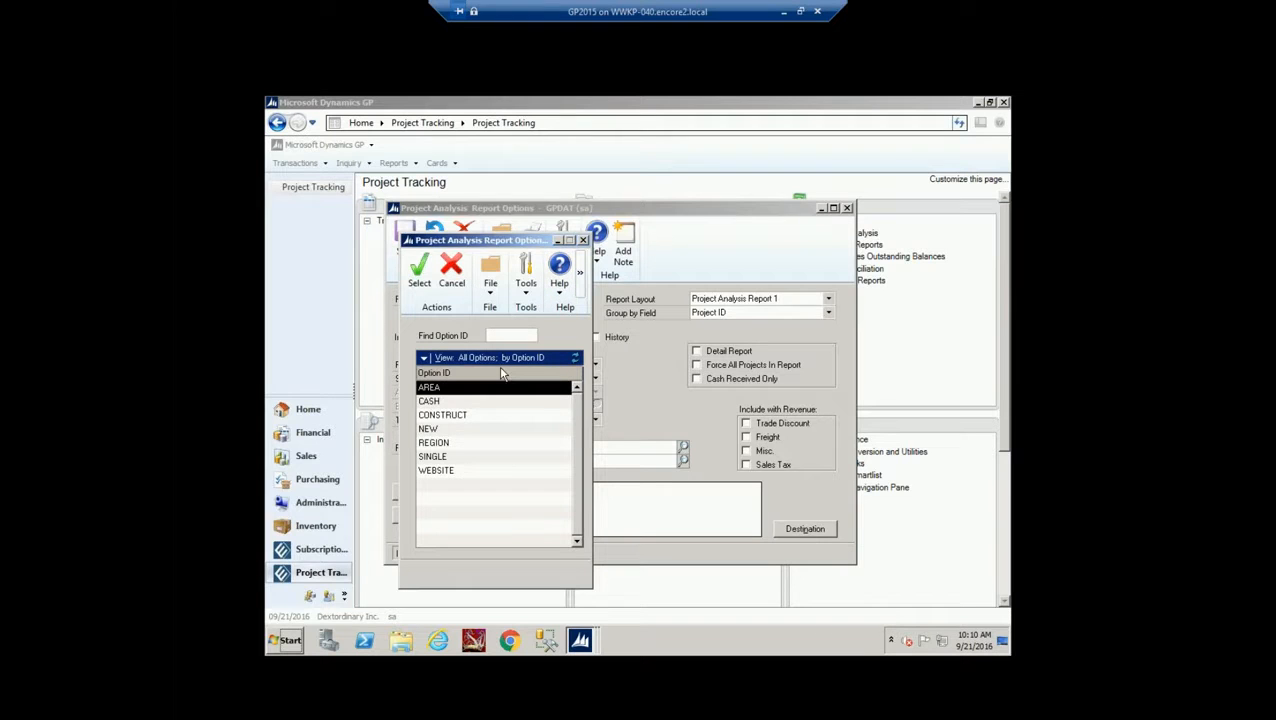
double_click(456, 446)
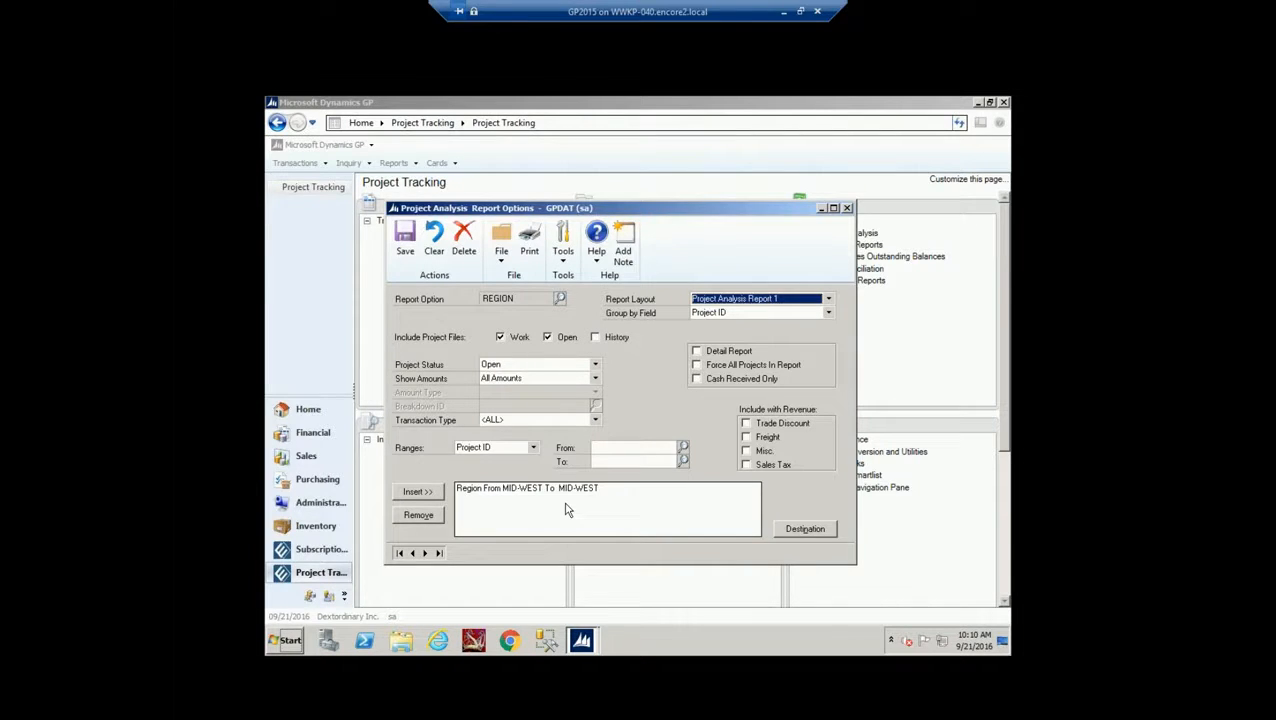
left_click(529, 240)
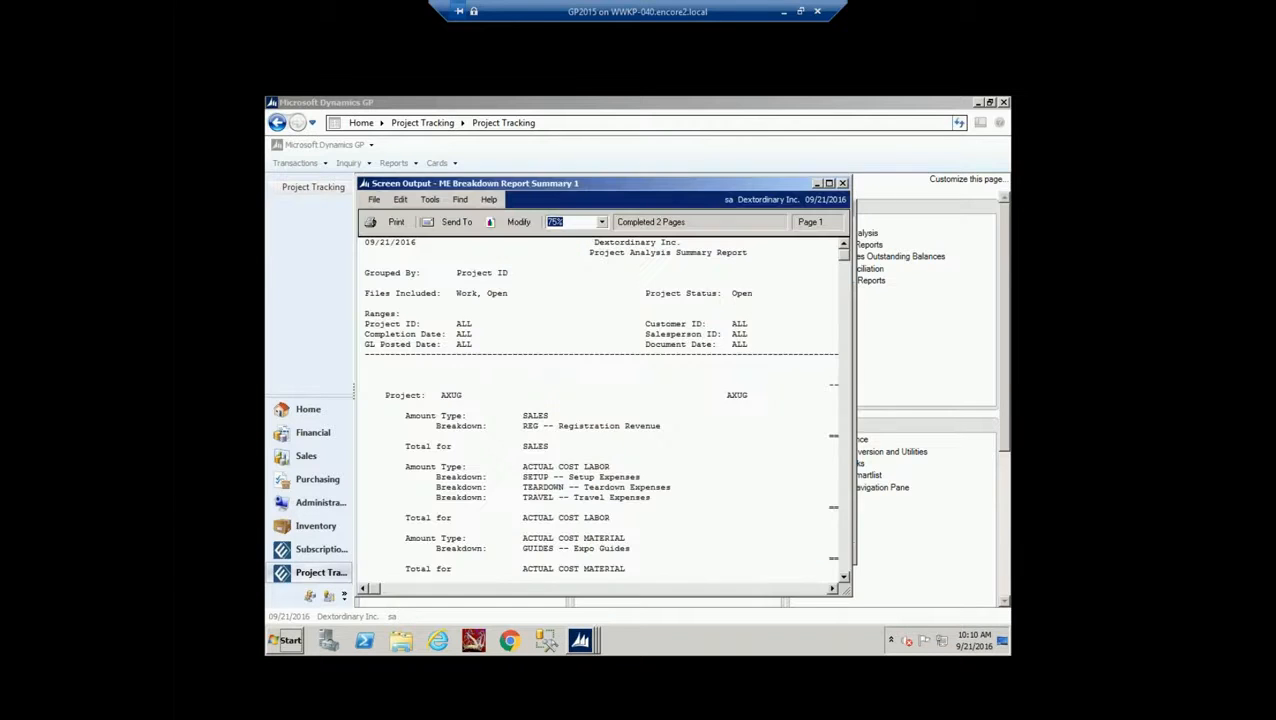
Page the maximized report to the Grand Total ($10,747.54 net profit), then close it and the options
left_click(829, 183)
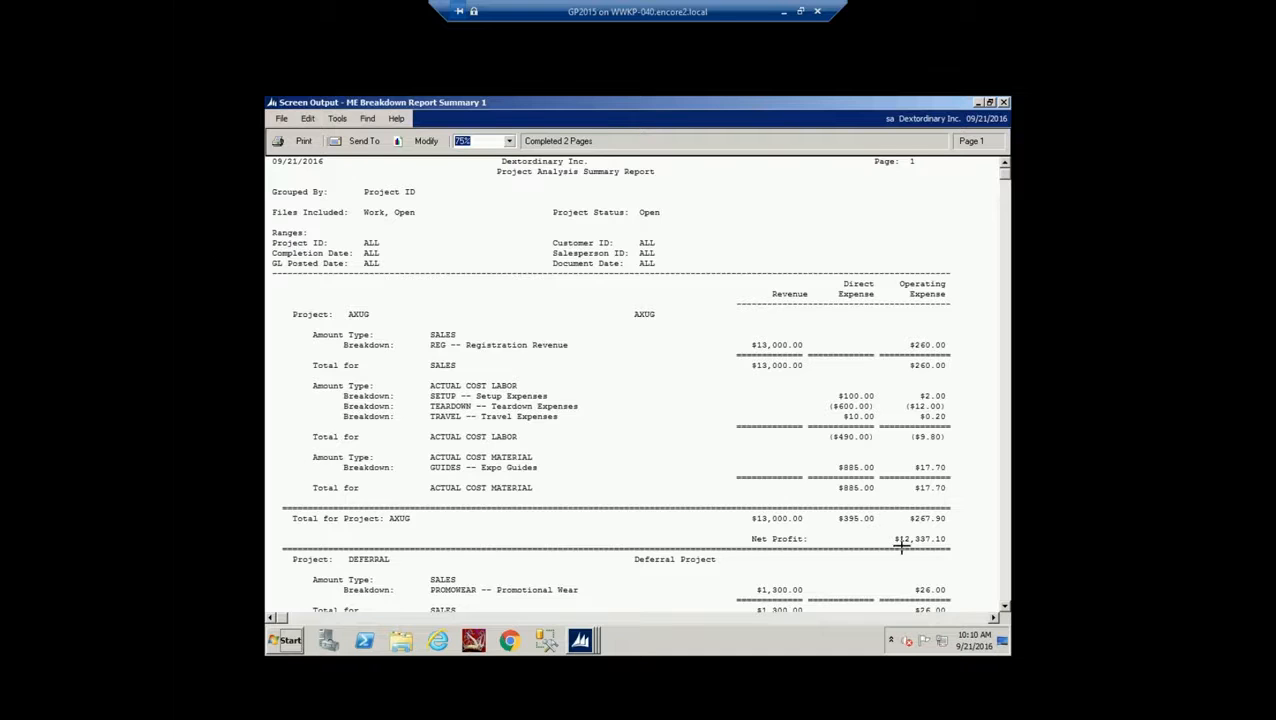
left_click(1005, 592)
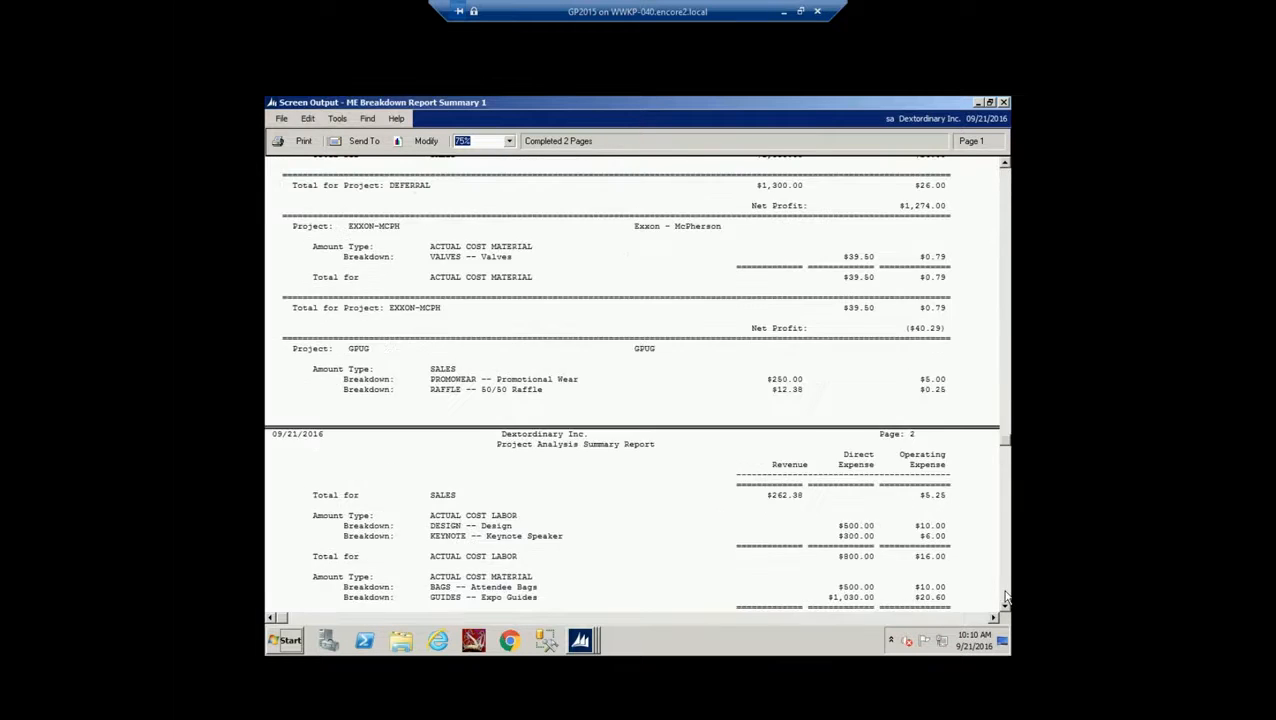
left_click(1005, 592)
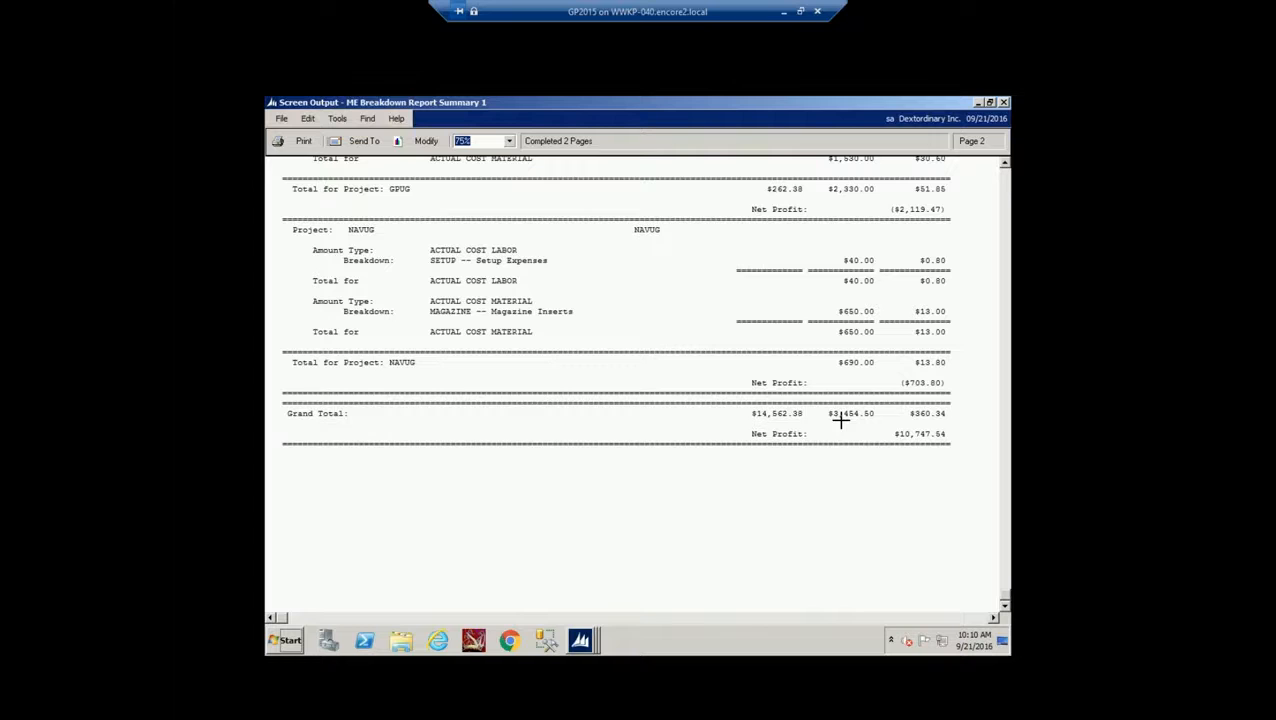
left_click(1004, 104)
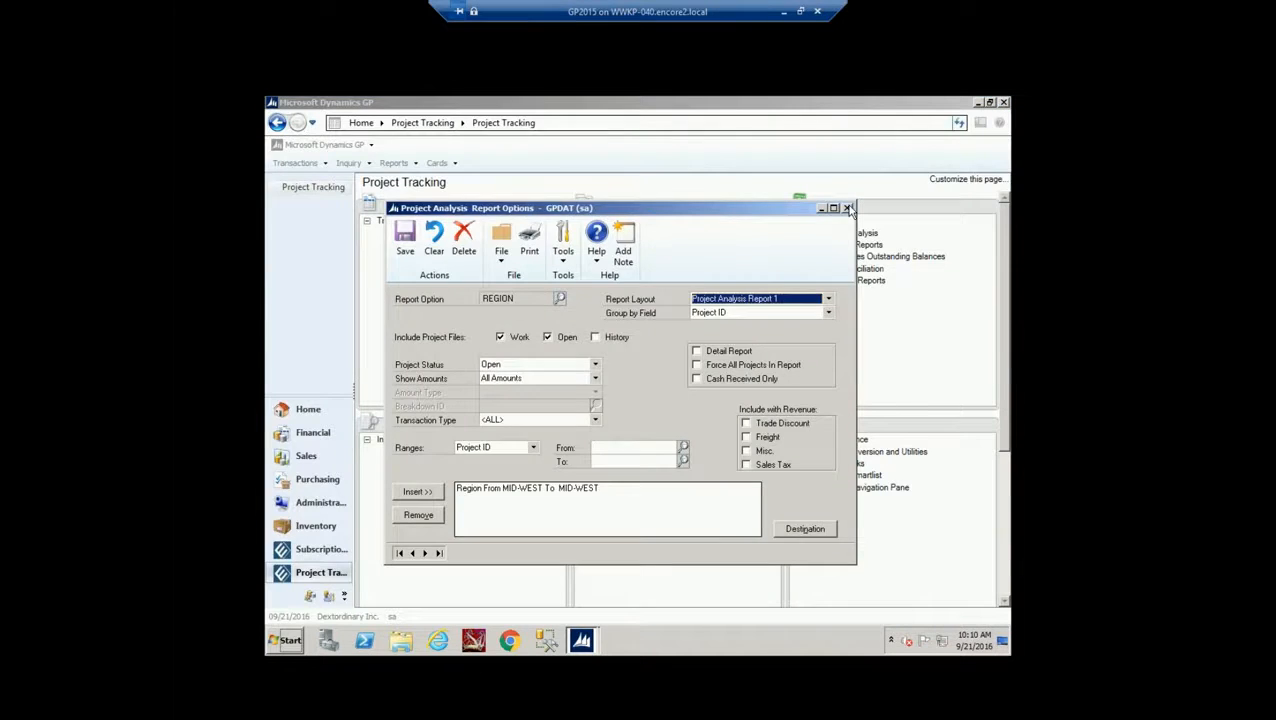
left_click(847, 208)
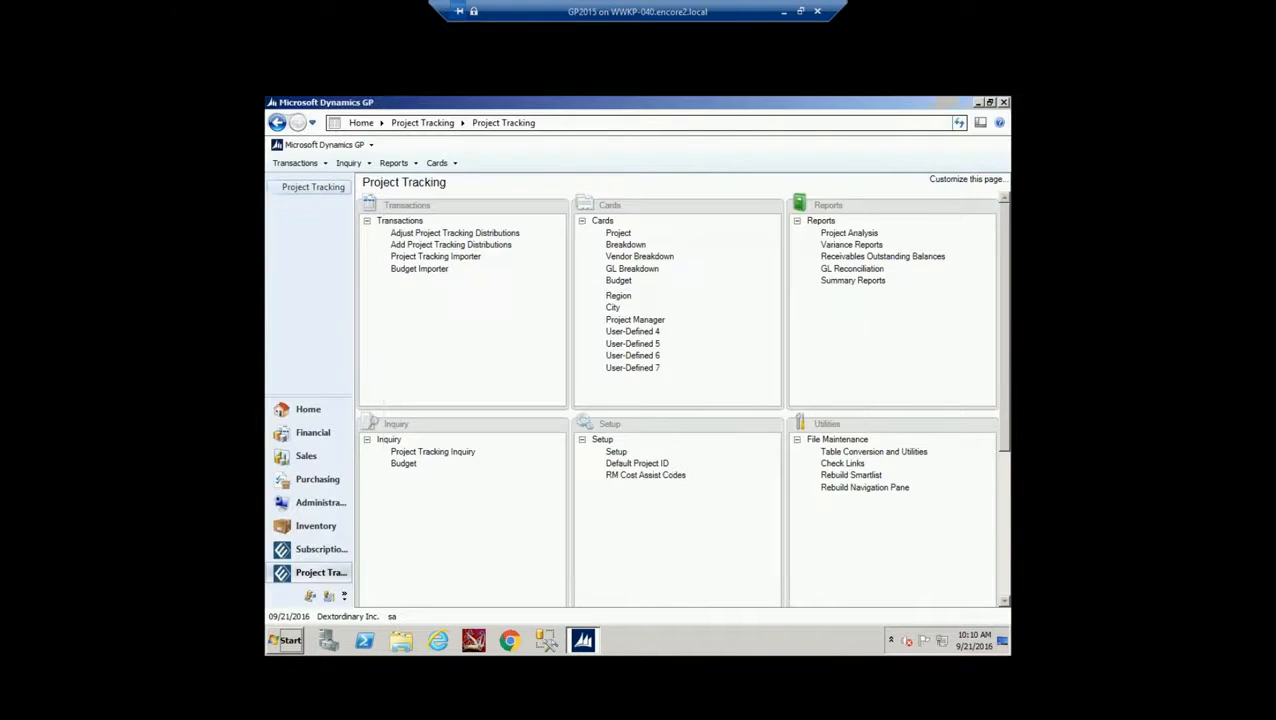
Load the saved SINGLE option into Variance Report Options
left_click(848, 246)
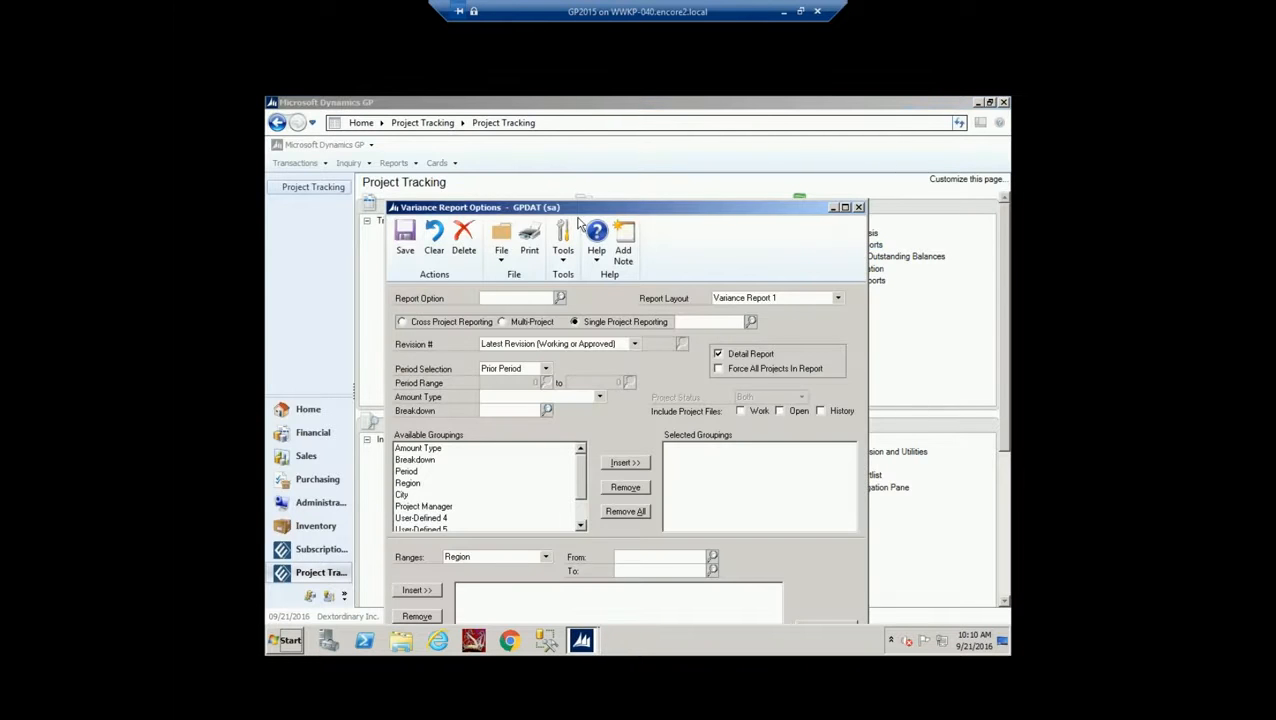
left_click_drag(577, 215, 561, 171)
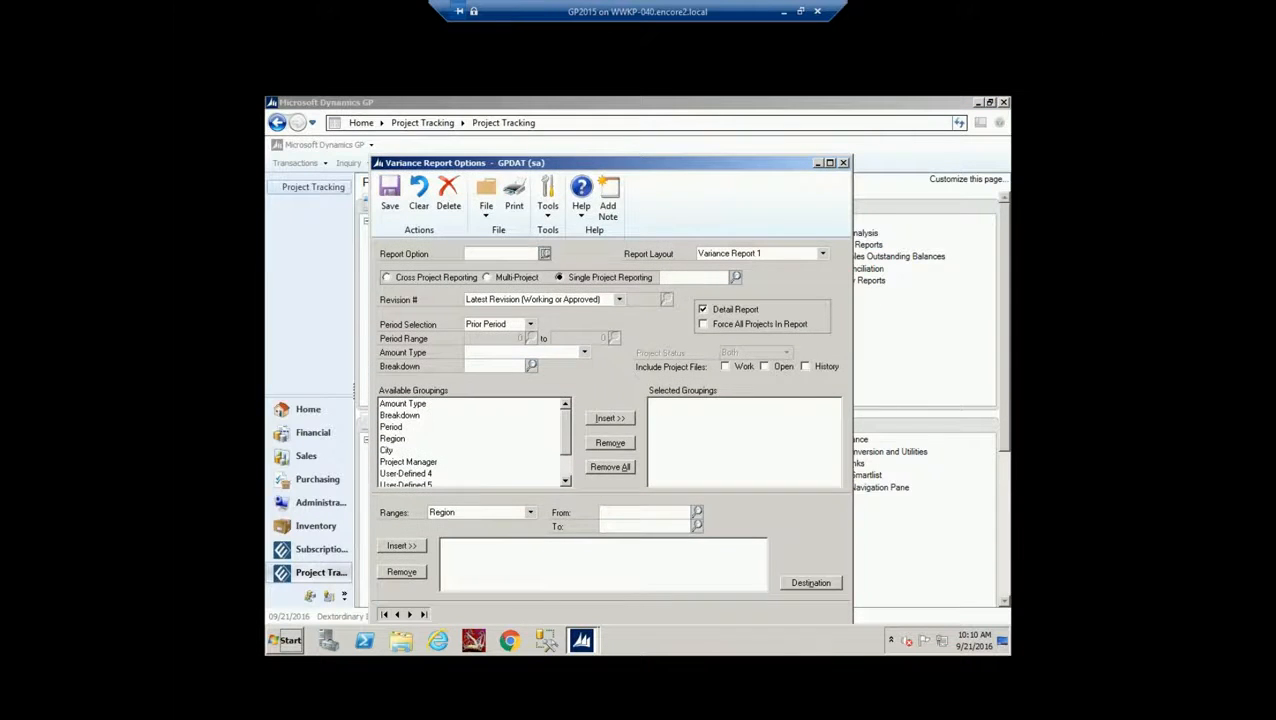
left_click(544, 254)
double_click(453, 417)
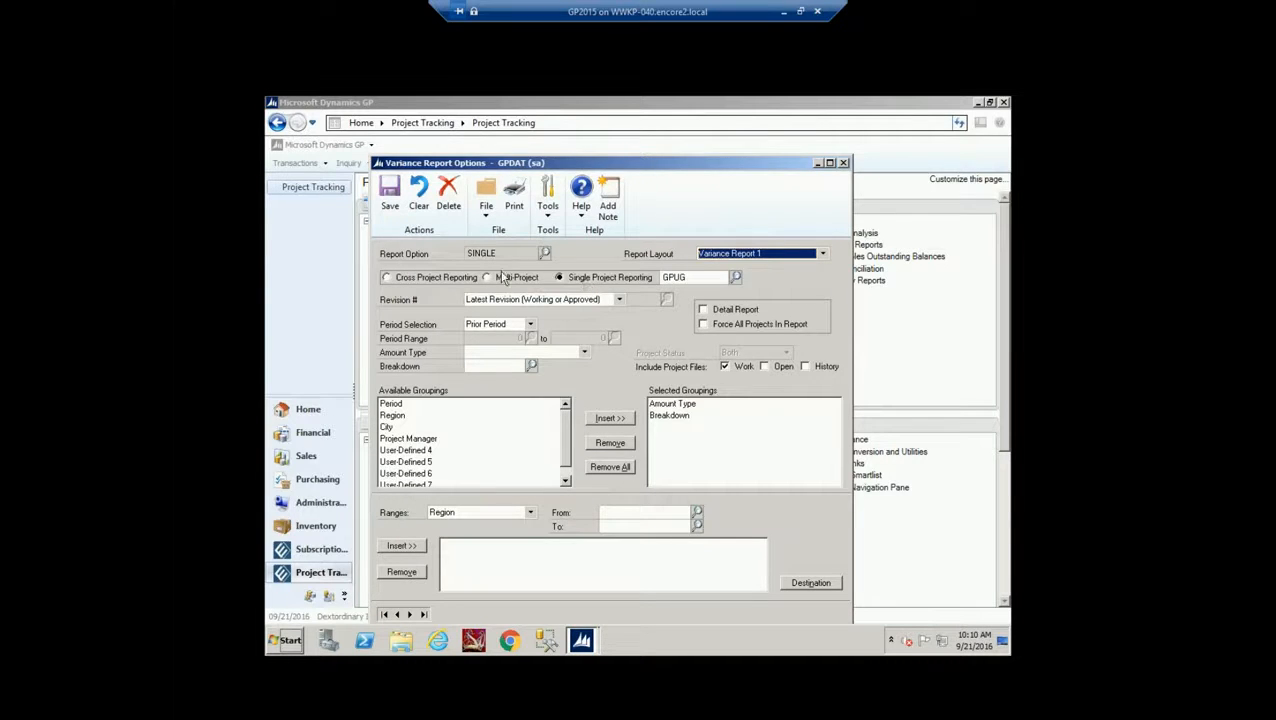
Keep Latest Revision and Prior Period, remove Breakdown from Selected Groupings, and print
left_click(619, 300)
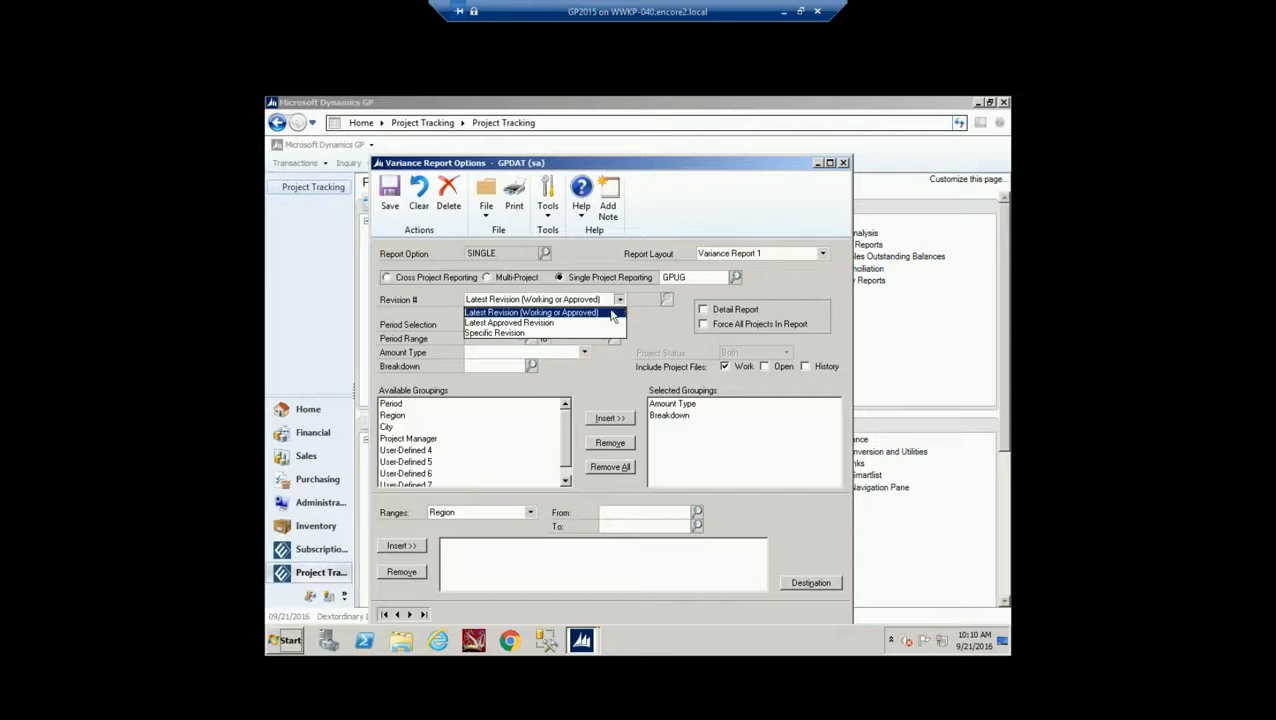
left_click(620, 301)
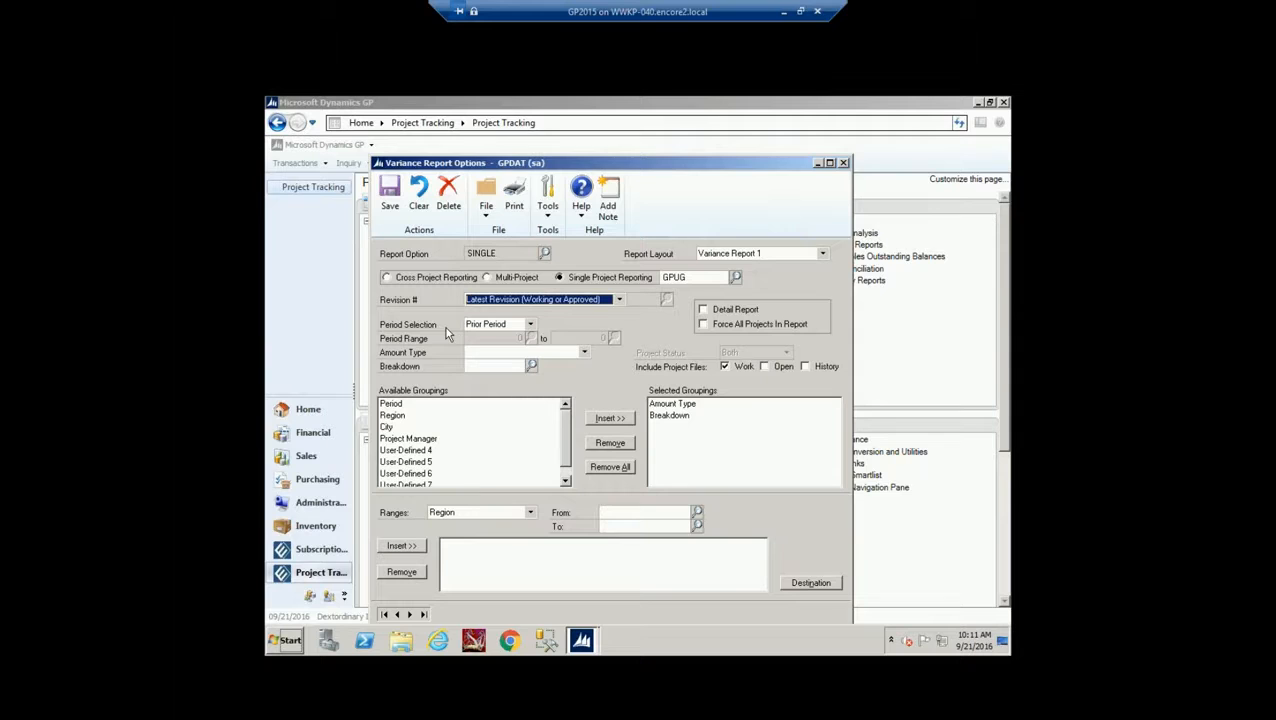
left_click(530, 325)
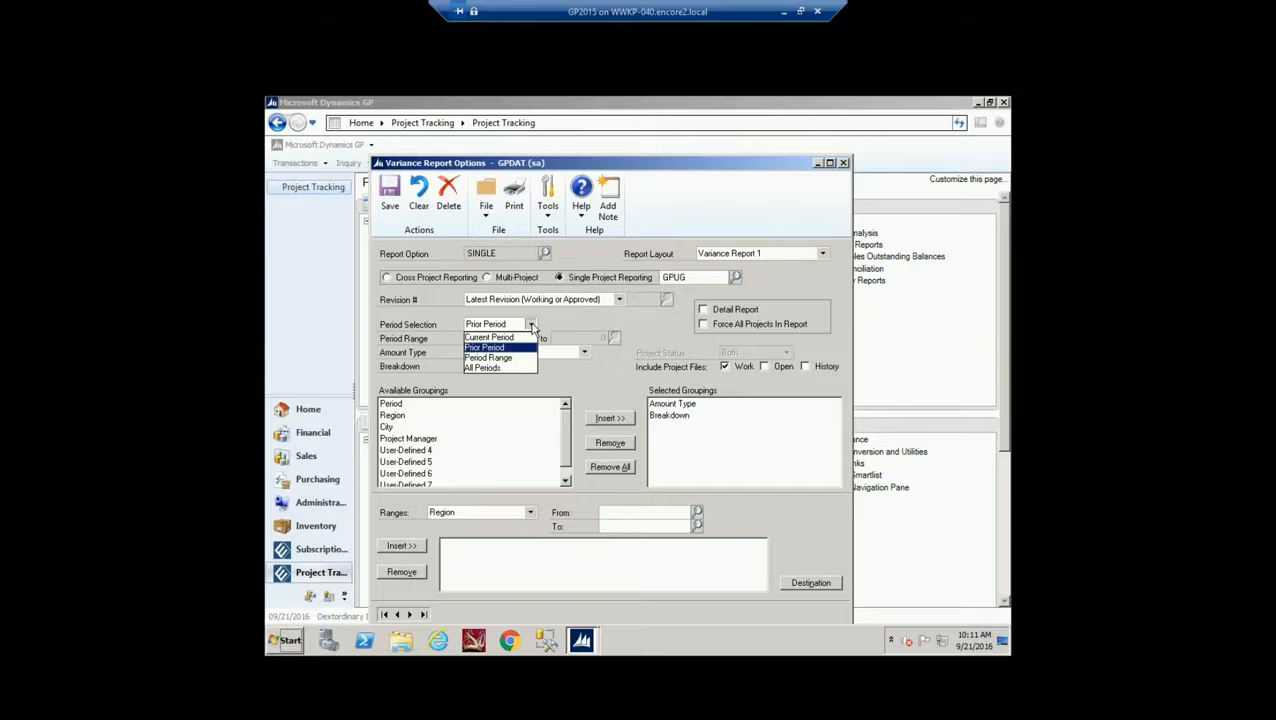
left_click(531, 326)
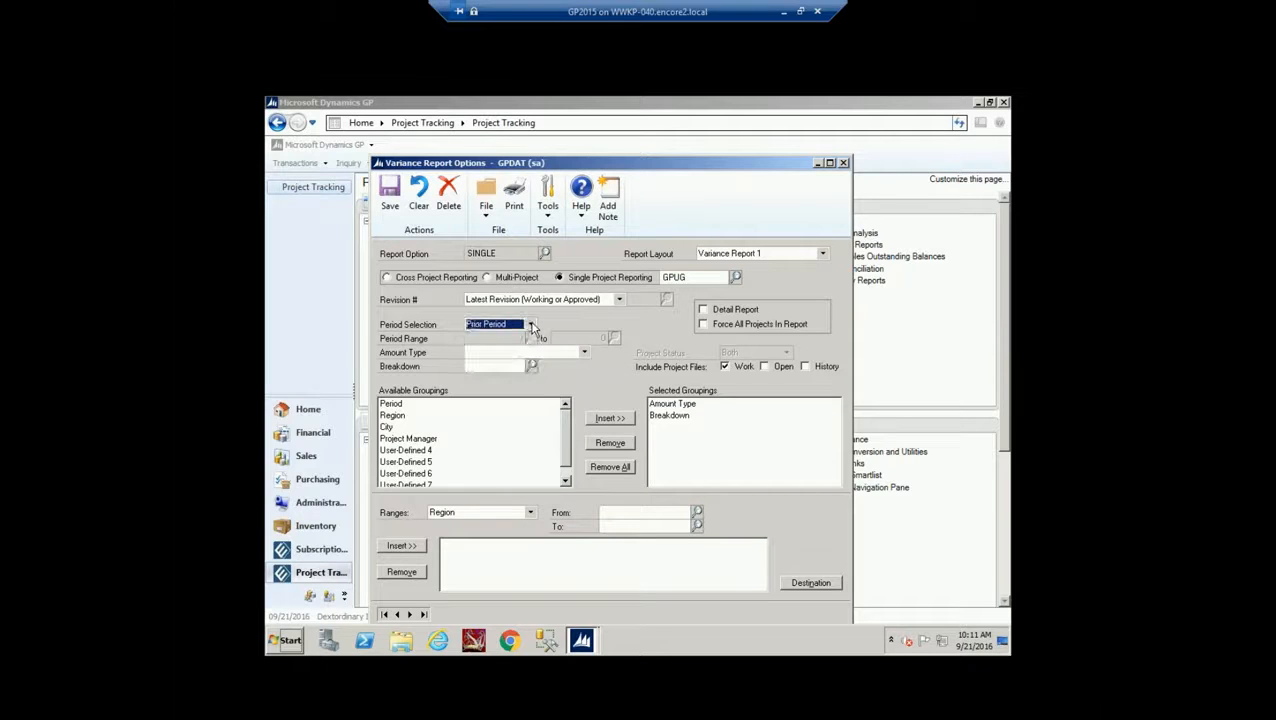
left_click(683, 415)
left_click(609, 444)
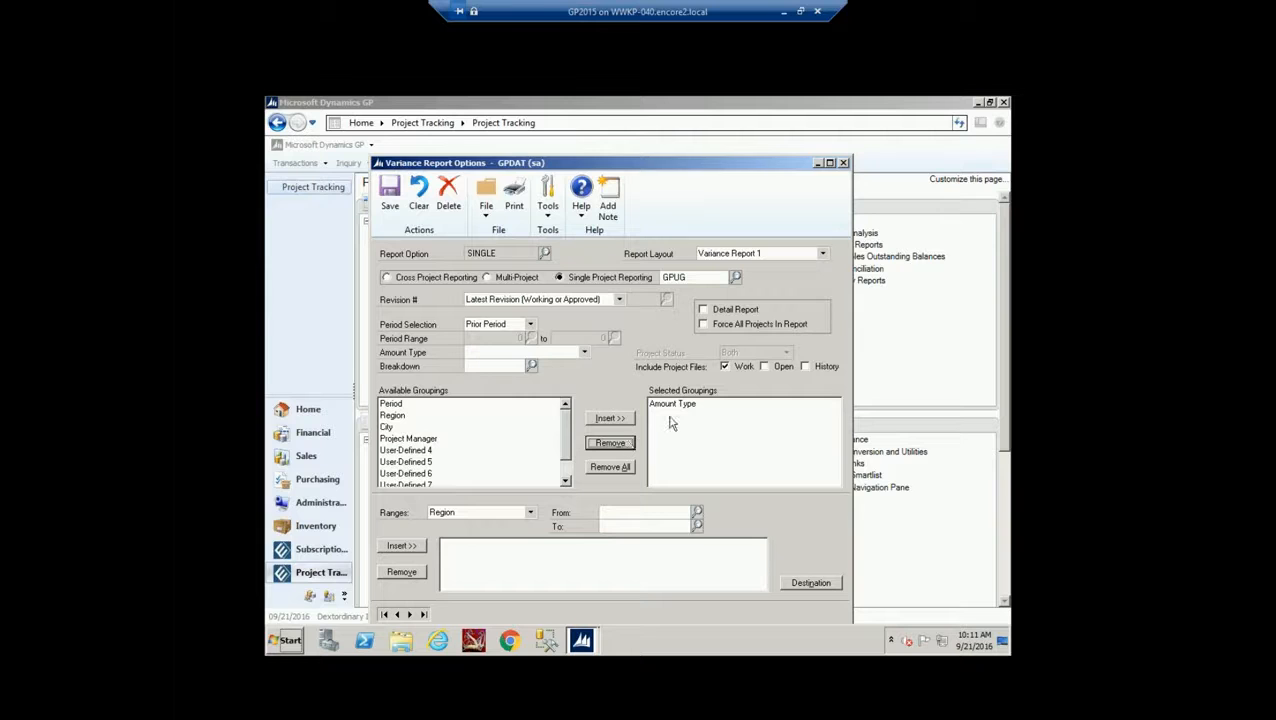
left_click(515, 200)
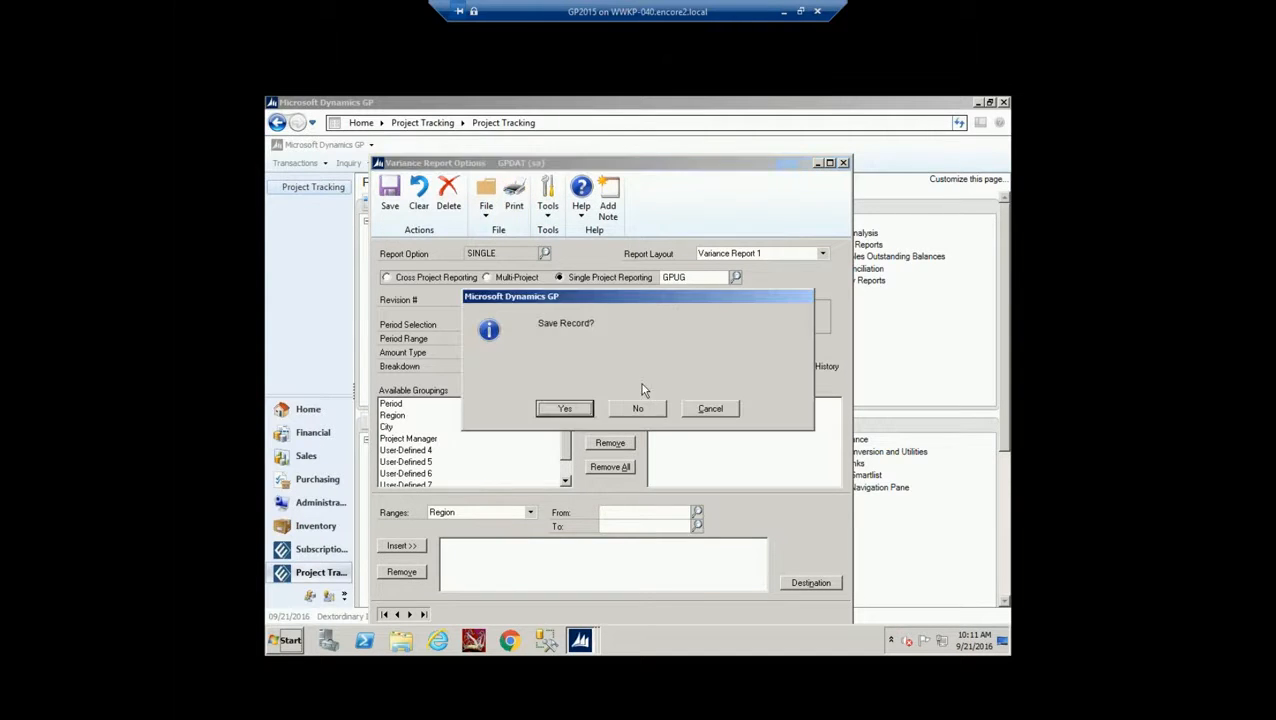
Save the changed SINGLE option and send the variance report to the screen instead of the printer
left_click(578, 412)
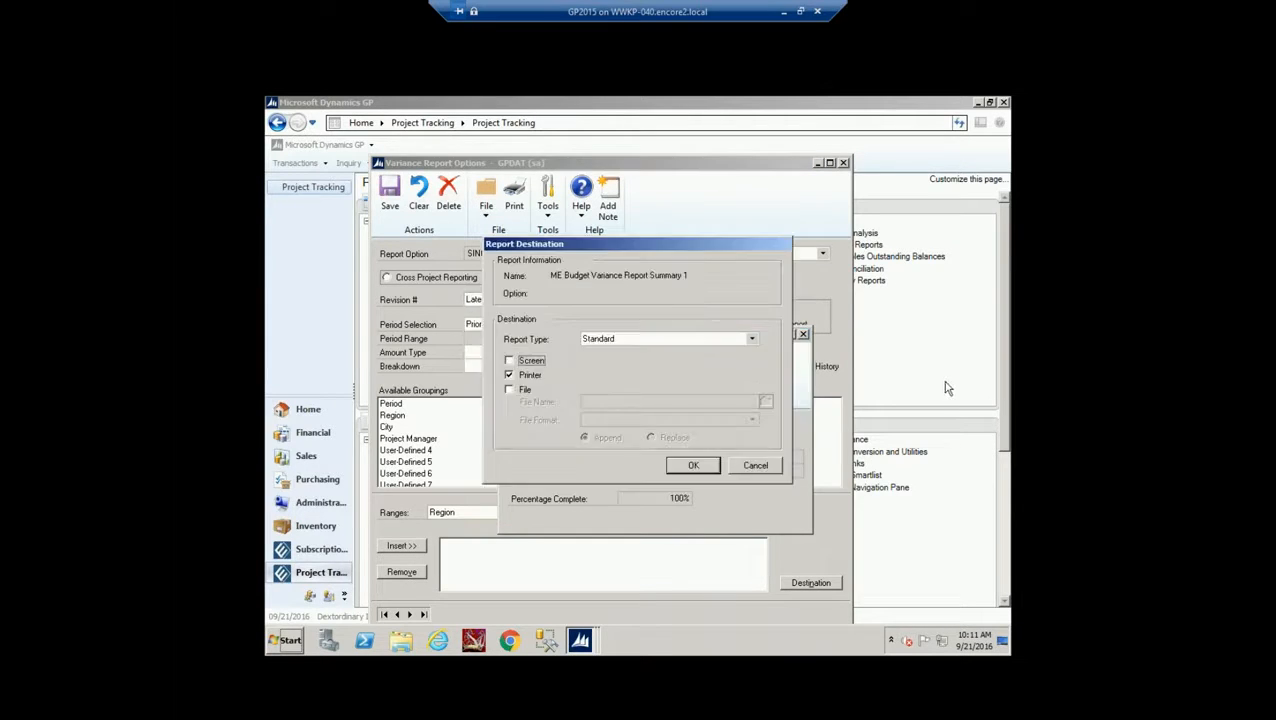
left_click(535, 362)
left_click(538, 376)
left_click(692, 465)
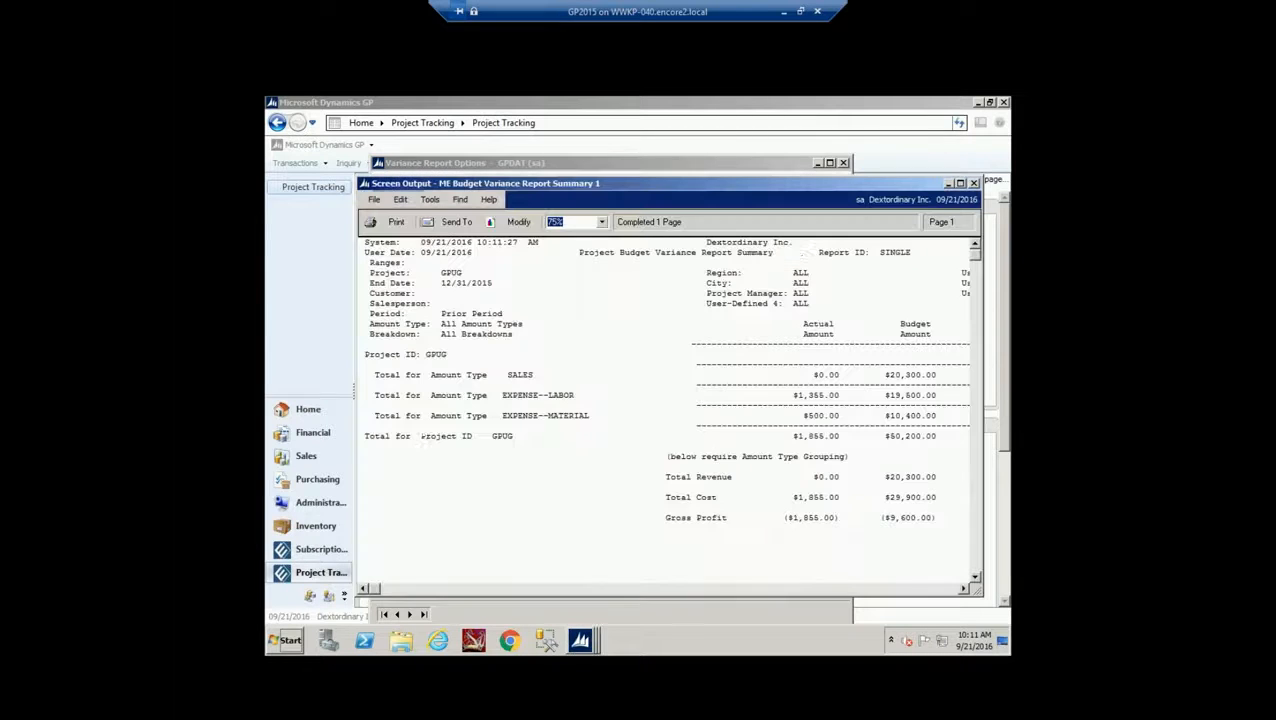
Maximize the variance summary, review the PTD columns (gross profit variance $7,745.00), then close it
left_click(959, 184)
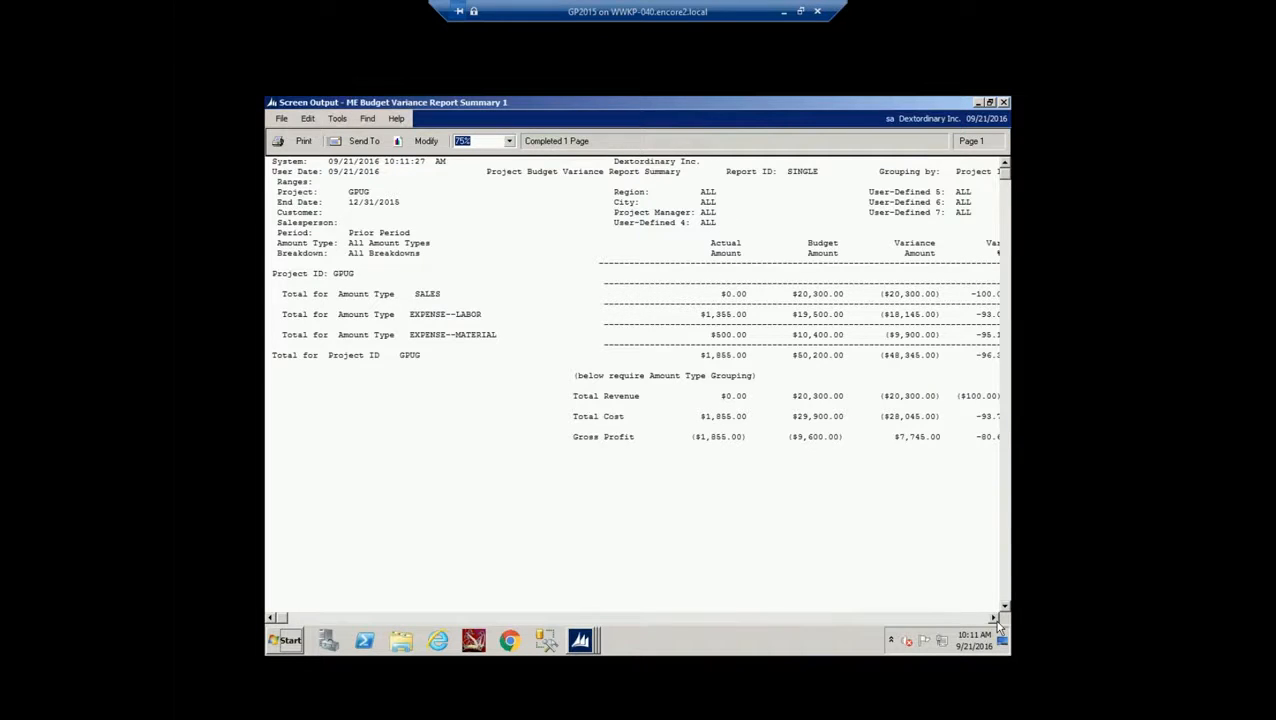
left_click_drag(993, 618, 993, 618)
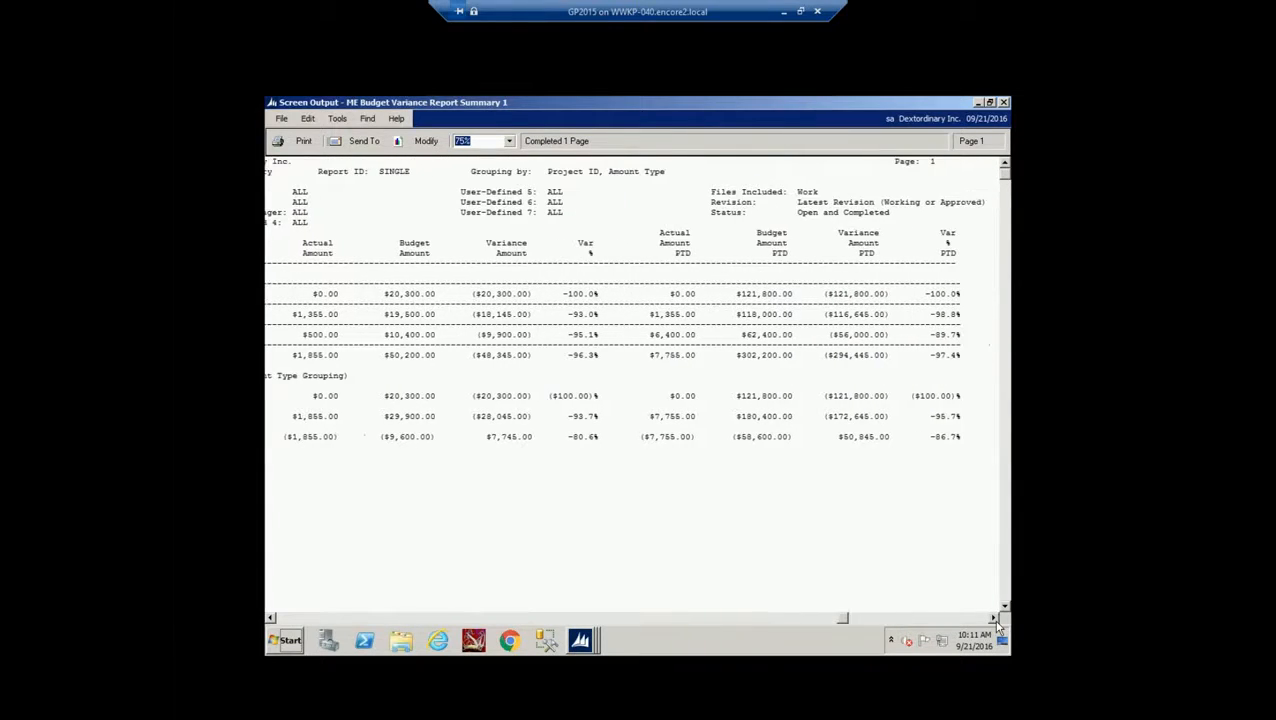
left_click(1004, 103)
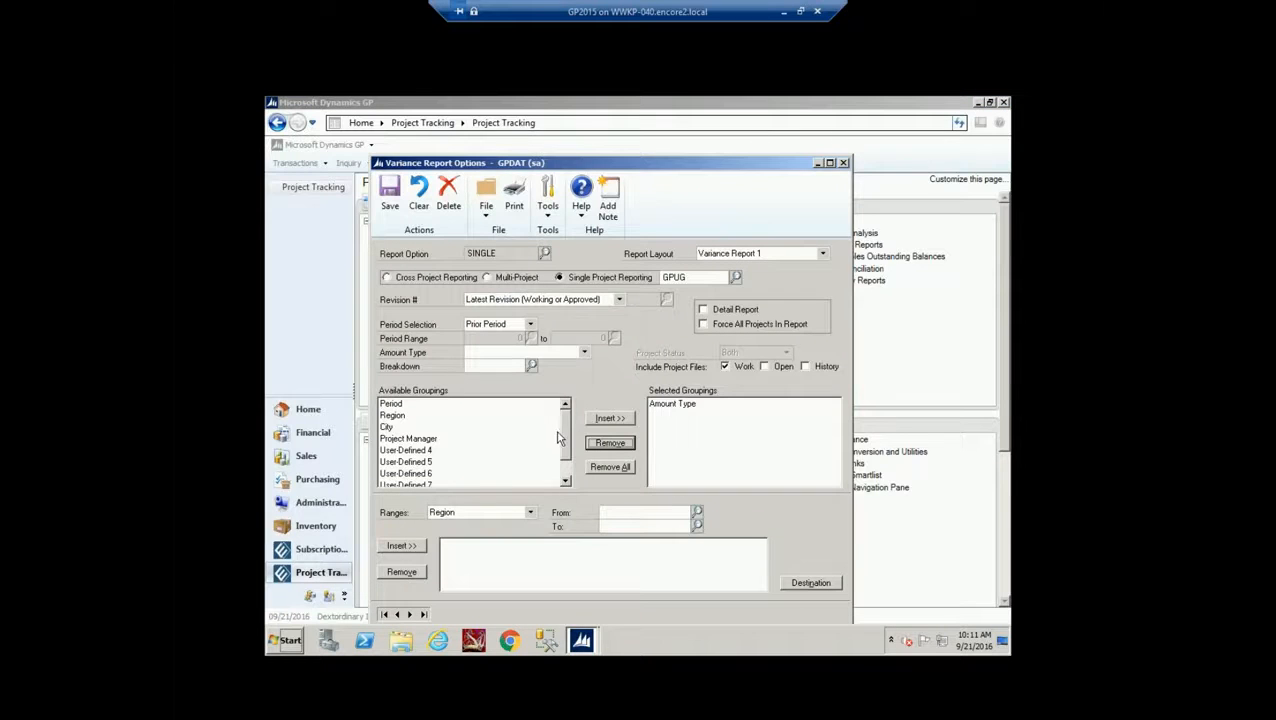
Insert Breakdown under Amount Type in the variance report groupings, then save and close the report options
left_click_drag(565, 439, 565, 465)
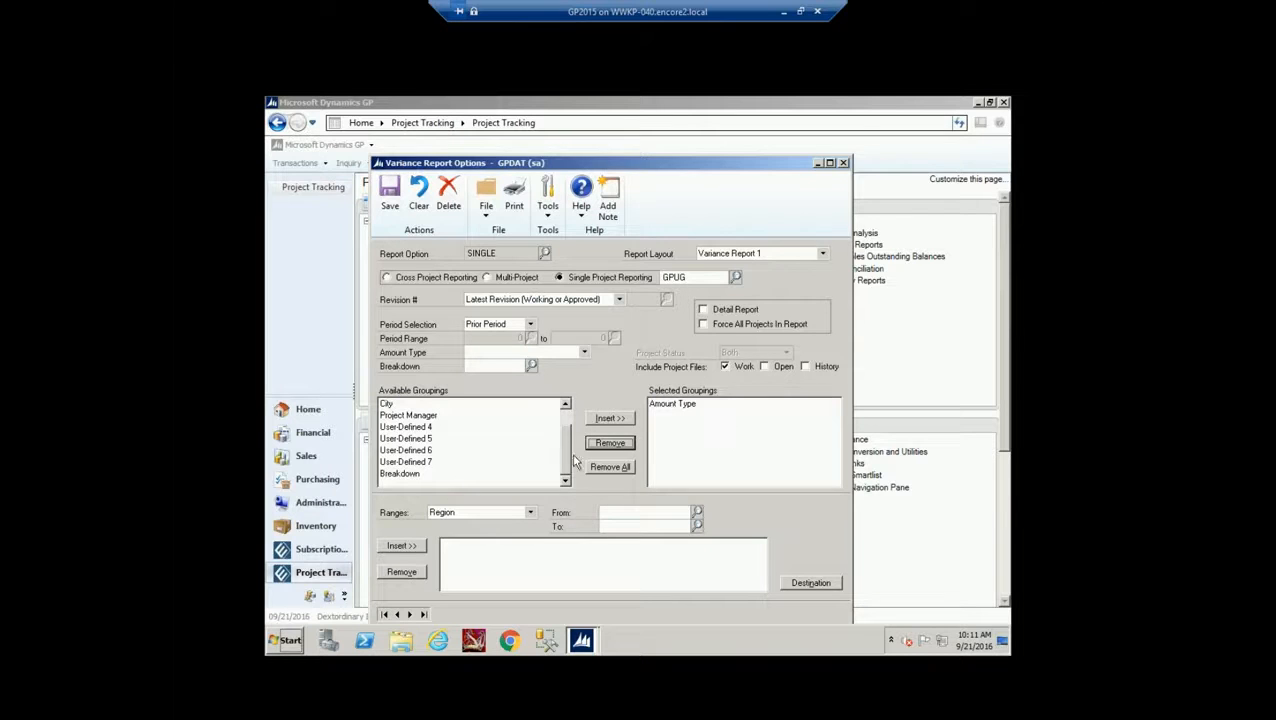
left_click(410, 474)
left_click(612, 418)
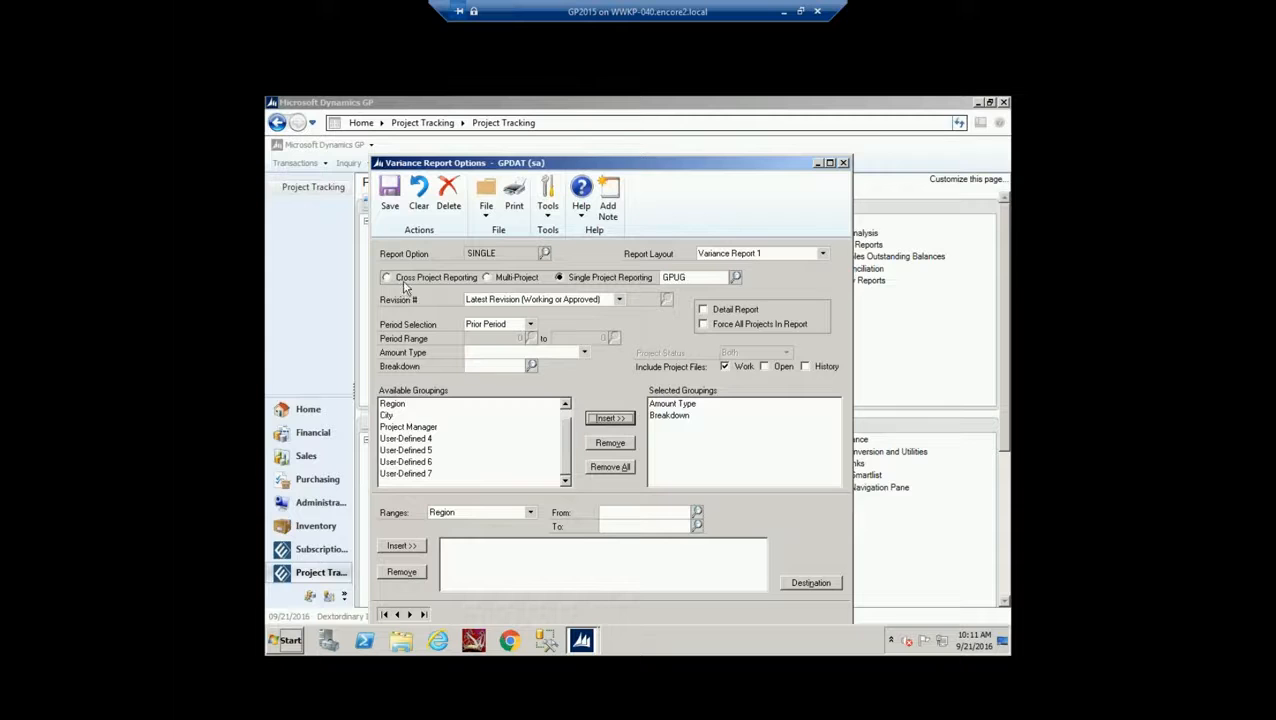
left_click(389, 192)
left_click(843, 162)
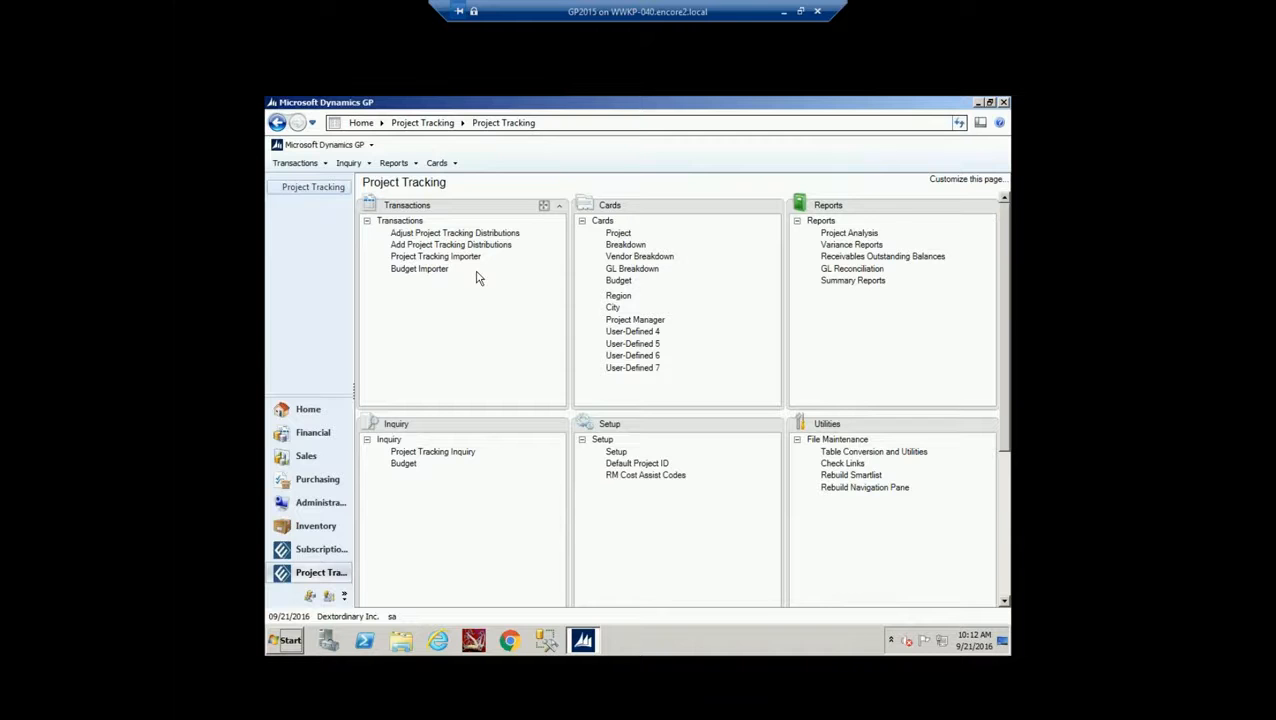
Open Project Tracking Inquiry, then launch the Advanced Analytics Inquiry from its Additional menu
left_click(444, 451)
left_click_drag(585, 187, 546, 136)
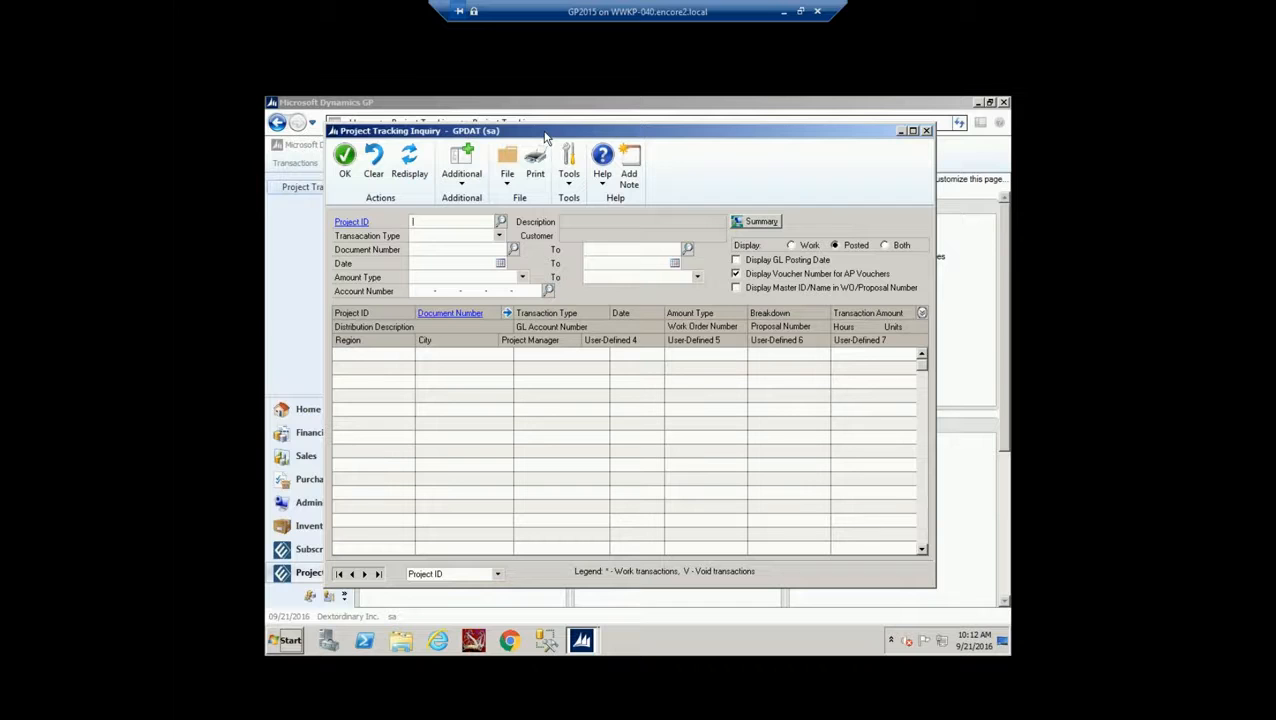
left_click(464, 177)
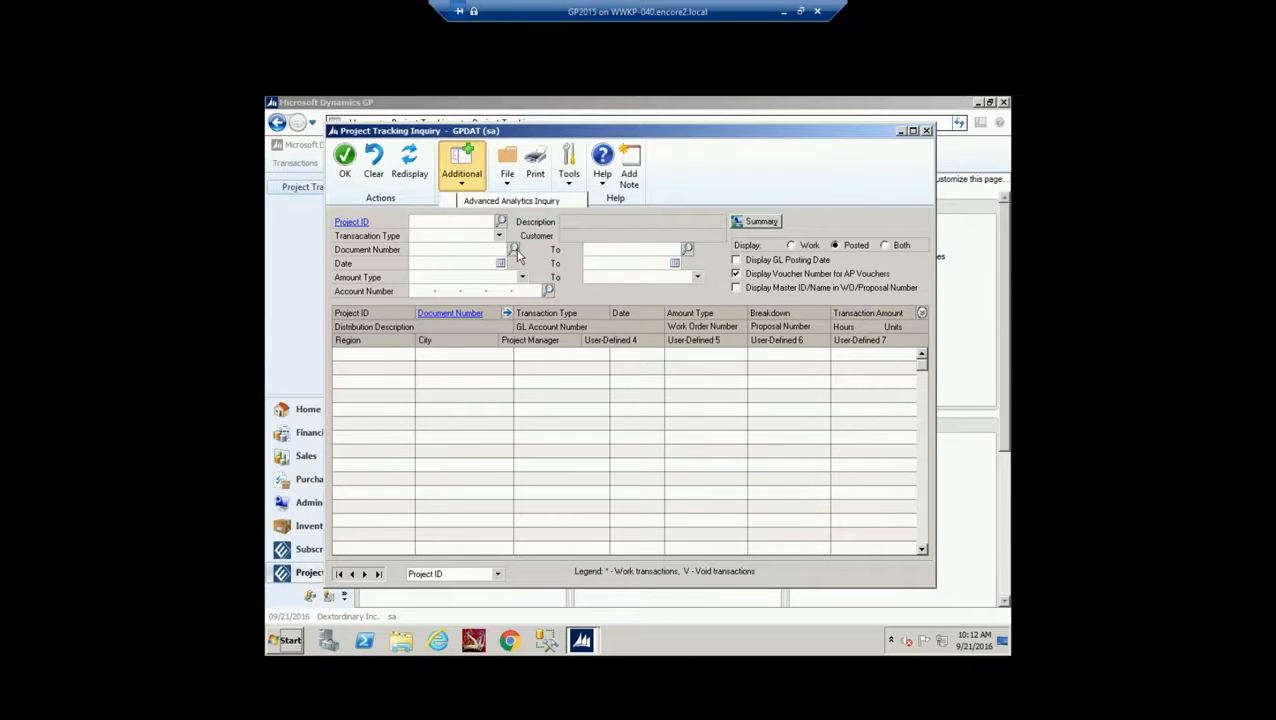
left_click(476, 202)
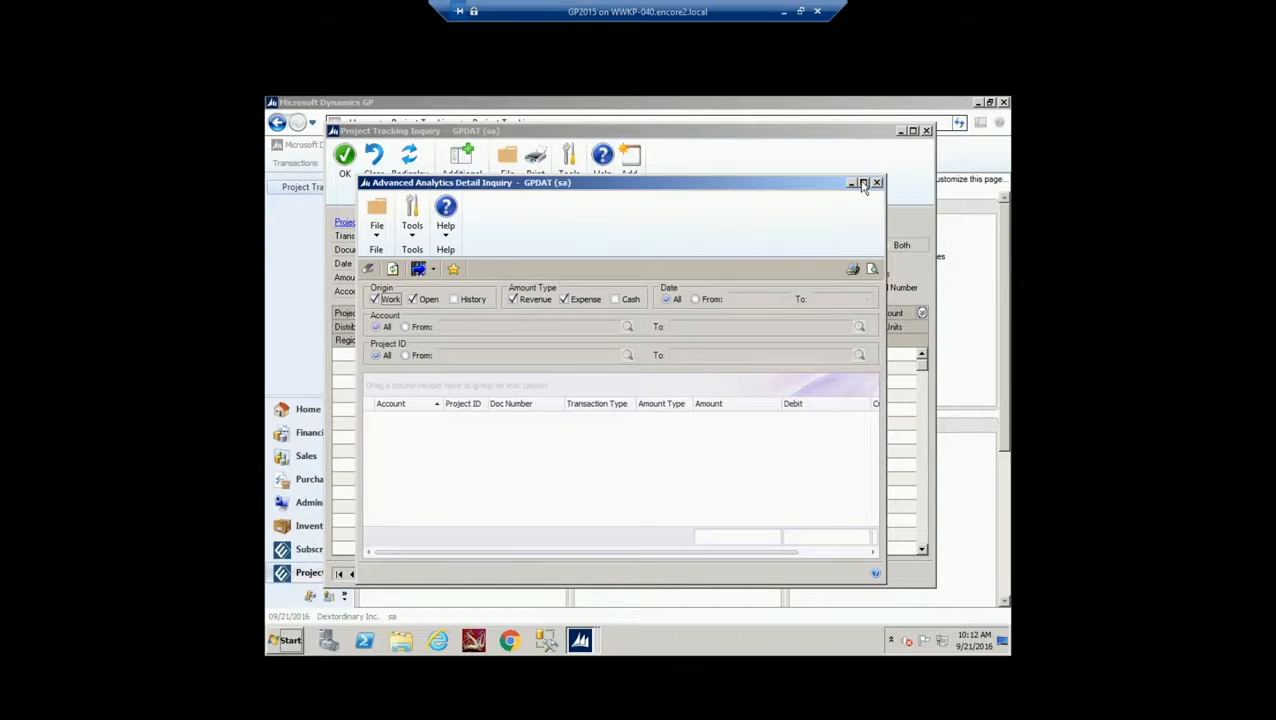
Maximize the Advanced Analytics Detail Inquiry window and check the Export options without choosing one
left_click(863, 182)
left_click(341, 188)
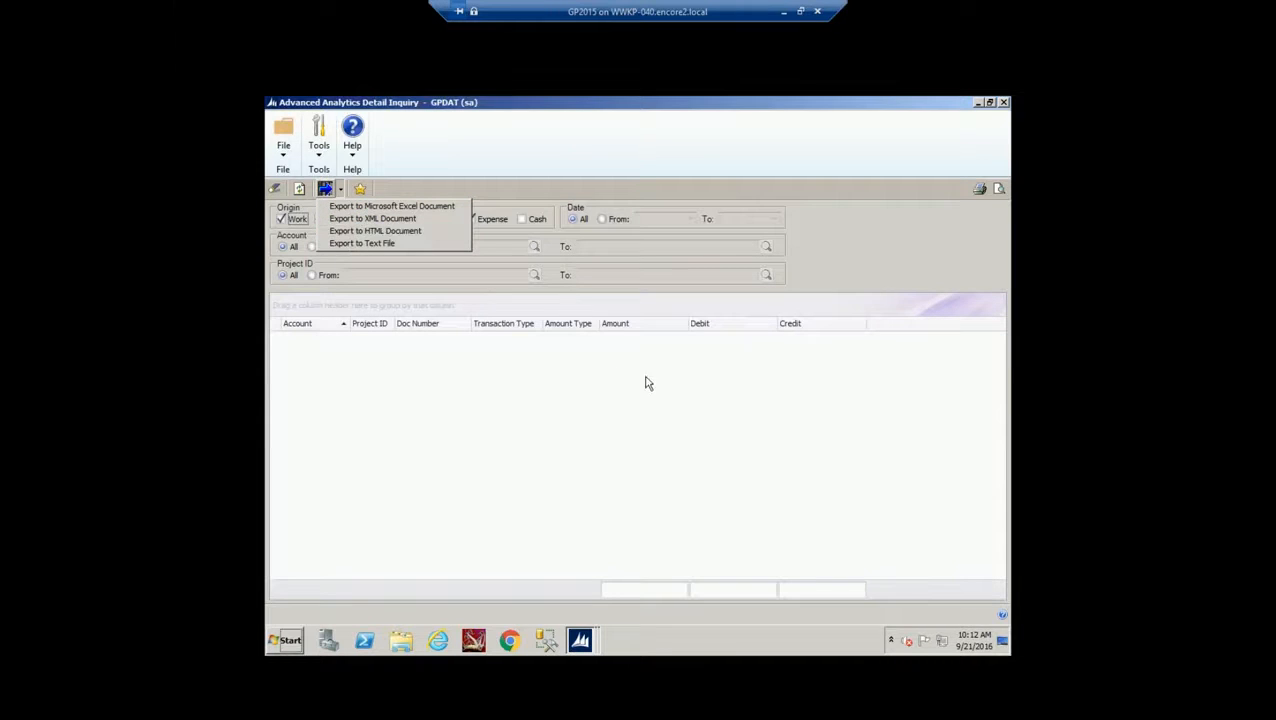
left_click(714, 396)
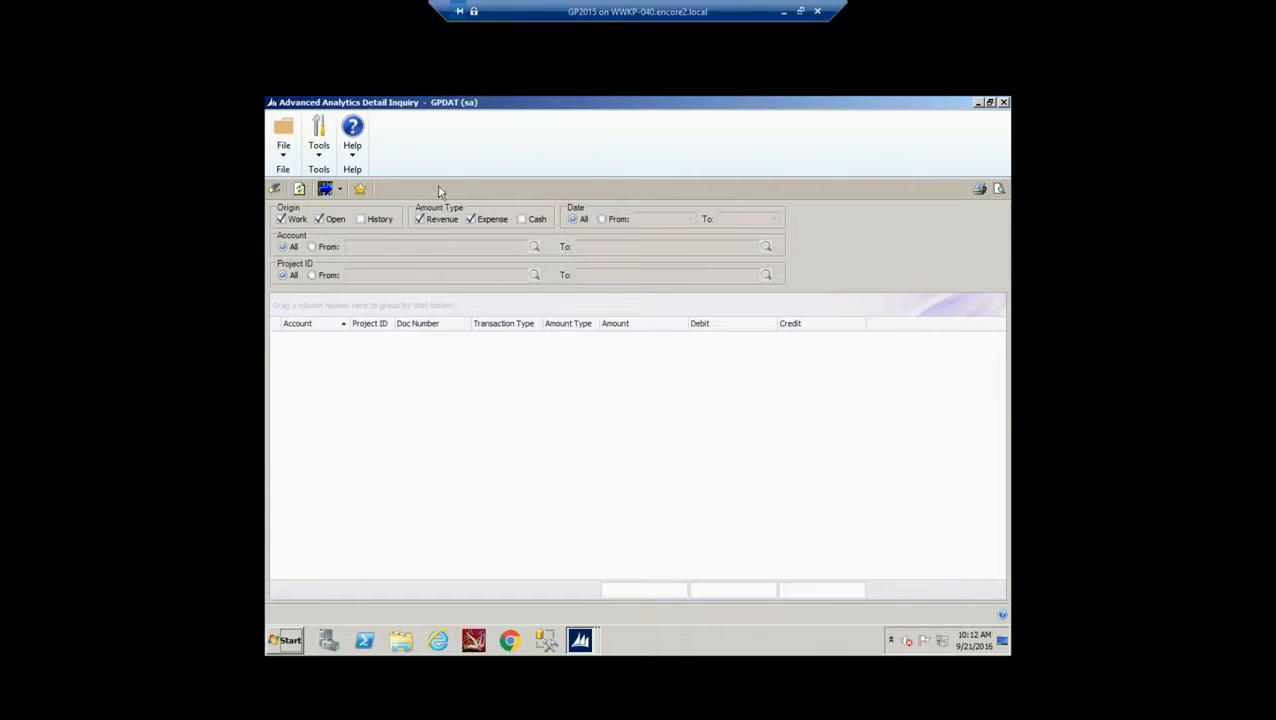
Redisplay the results, add Breakdown Code and UDF: City columns, and group rows by Project ID
left_click(300, 189)
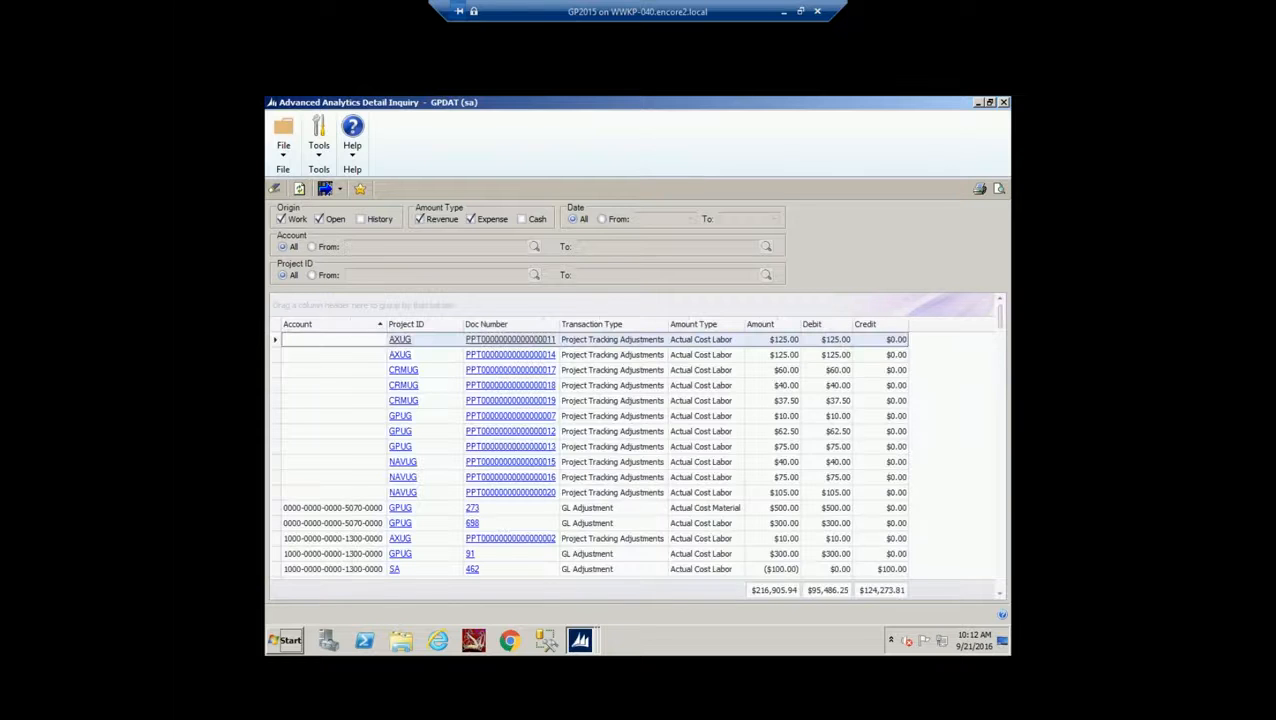
right_click(925, 332)
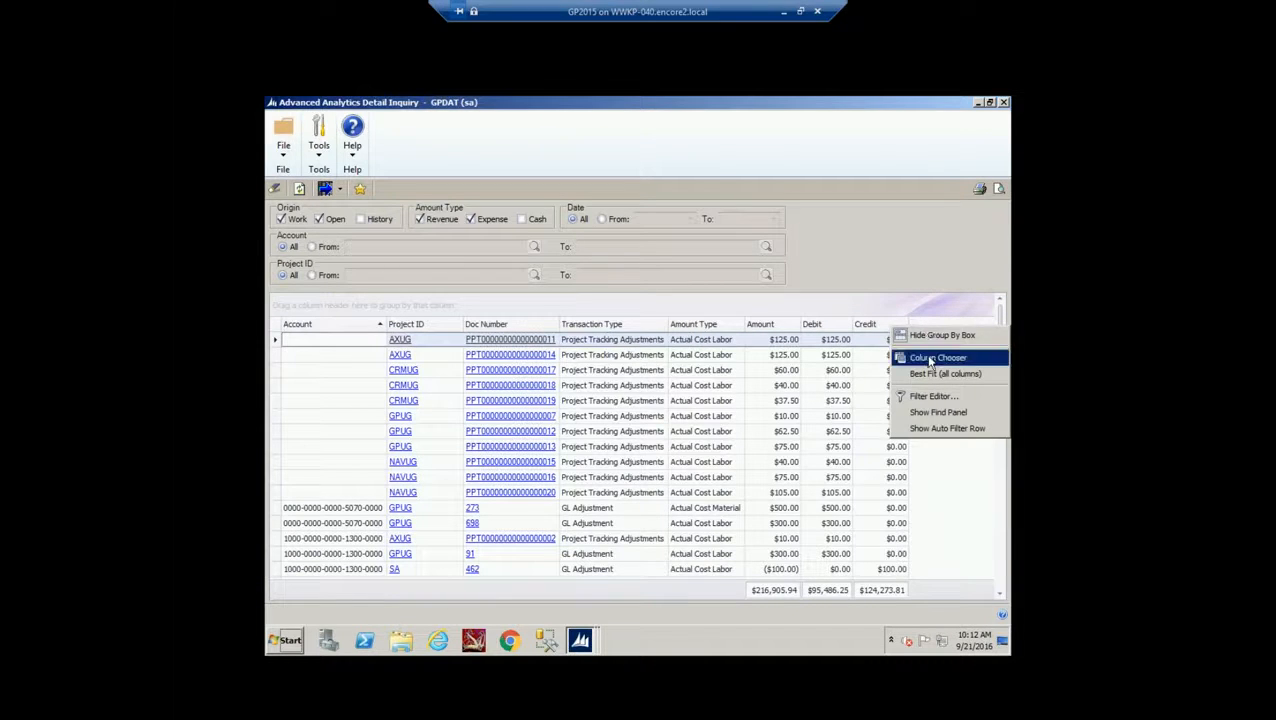
left_click(930, 362)
left_click_drag(930, 437, 953, 333)
left_click_drag(1000, 472, 1000, 560)
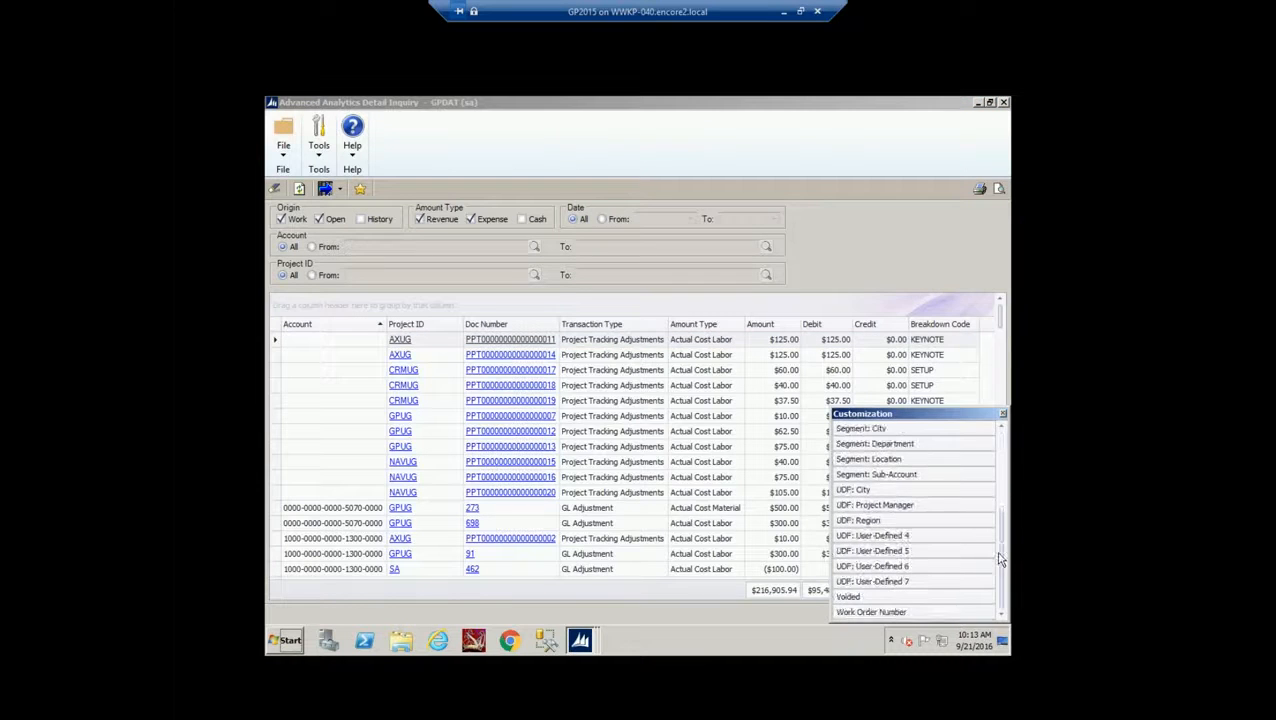
left_click_drag(882, 490, 975, 333)
left_click(1003, 414)
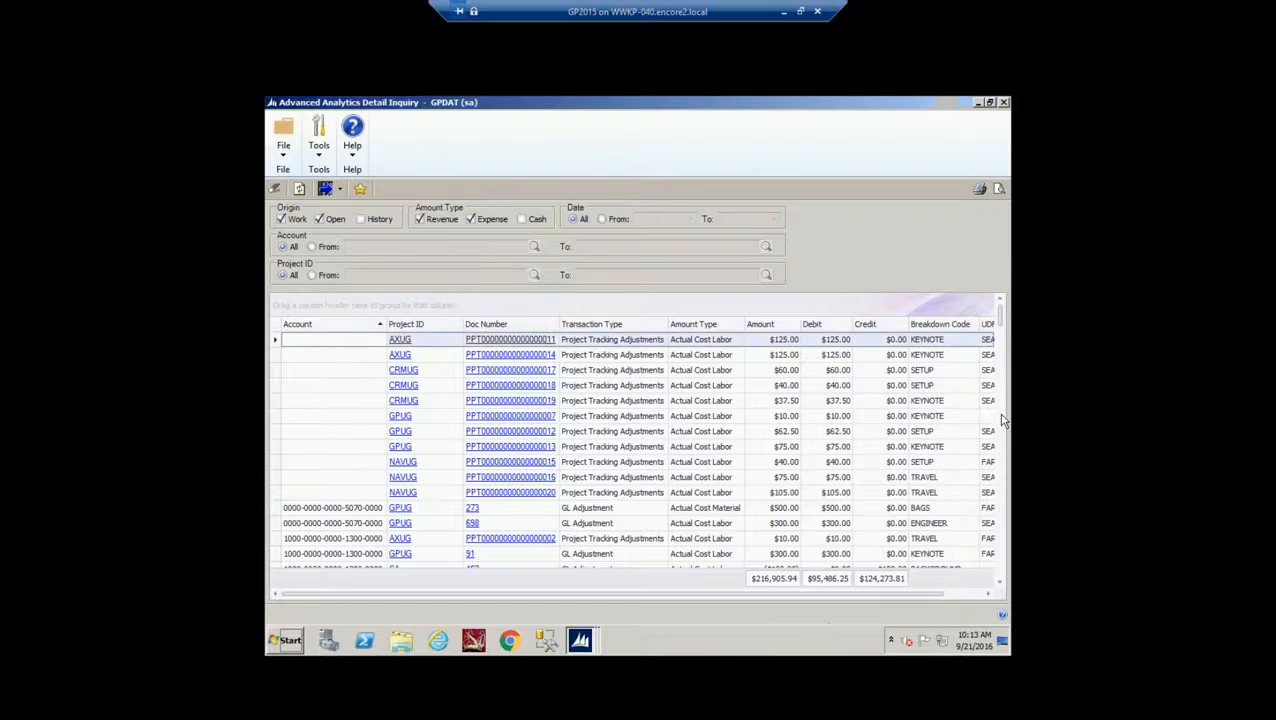
left_click_drag(428, 326, 320, 308)
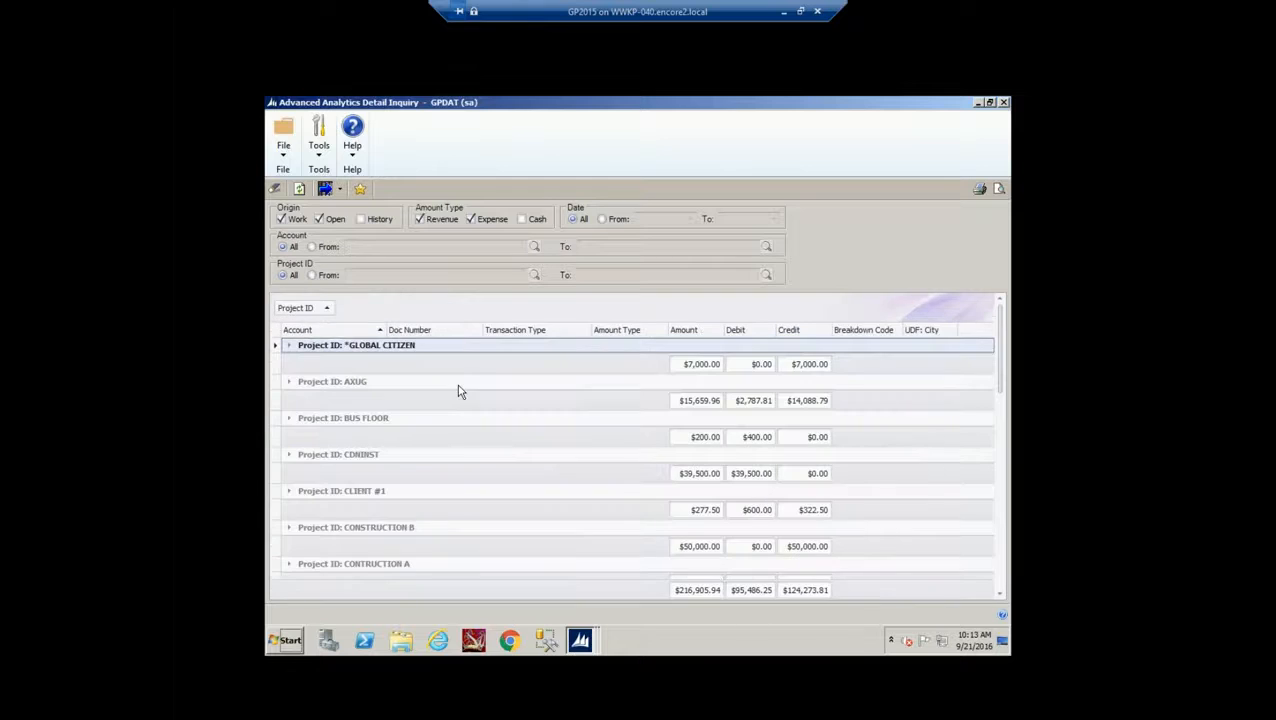
Nest the Project ID grouping by UDF: City, then by Breakdown Code
left_click_drag(921, 330, 376, 322)
left_click_drag(855, 338, 433, 332)
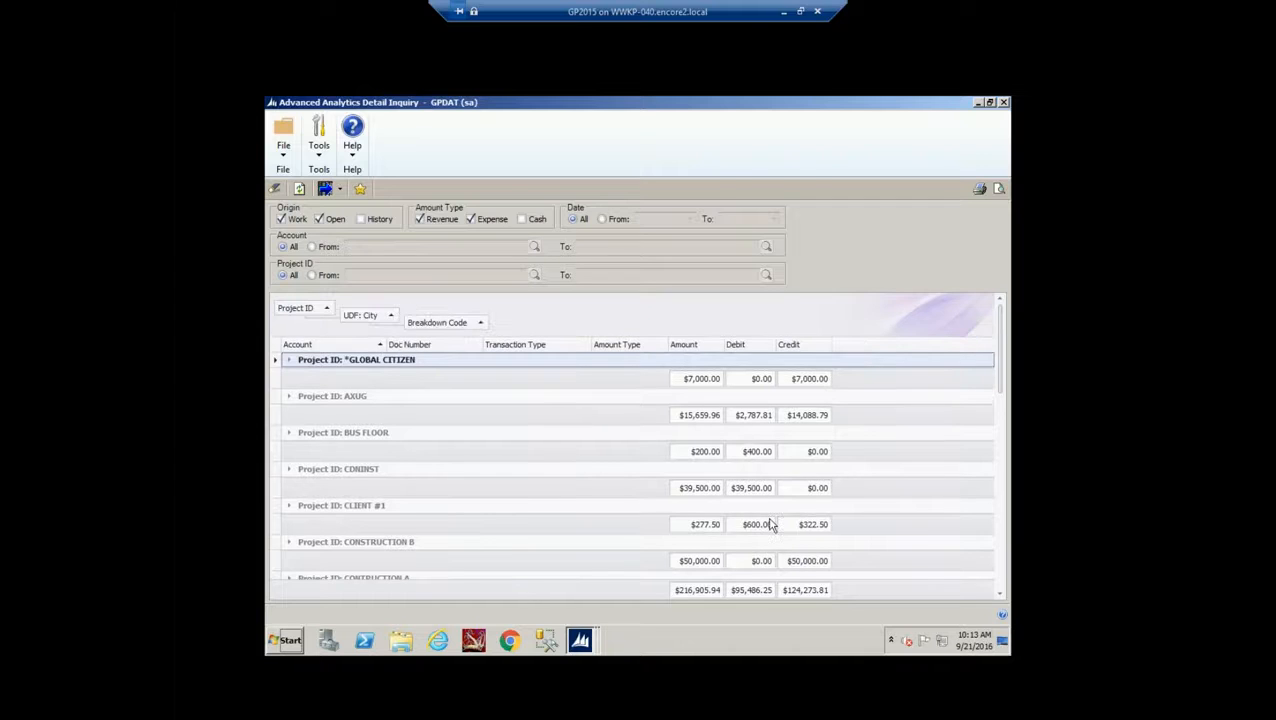
left_click(999, 577)
left_click(999, 577)
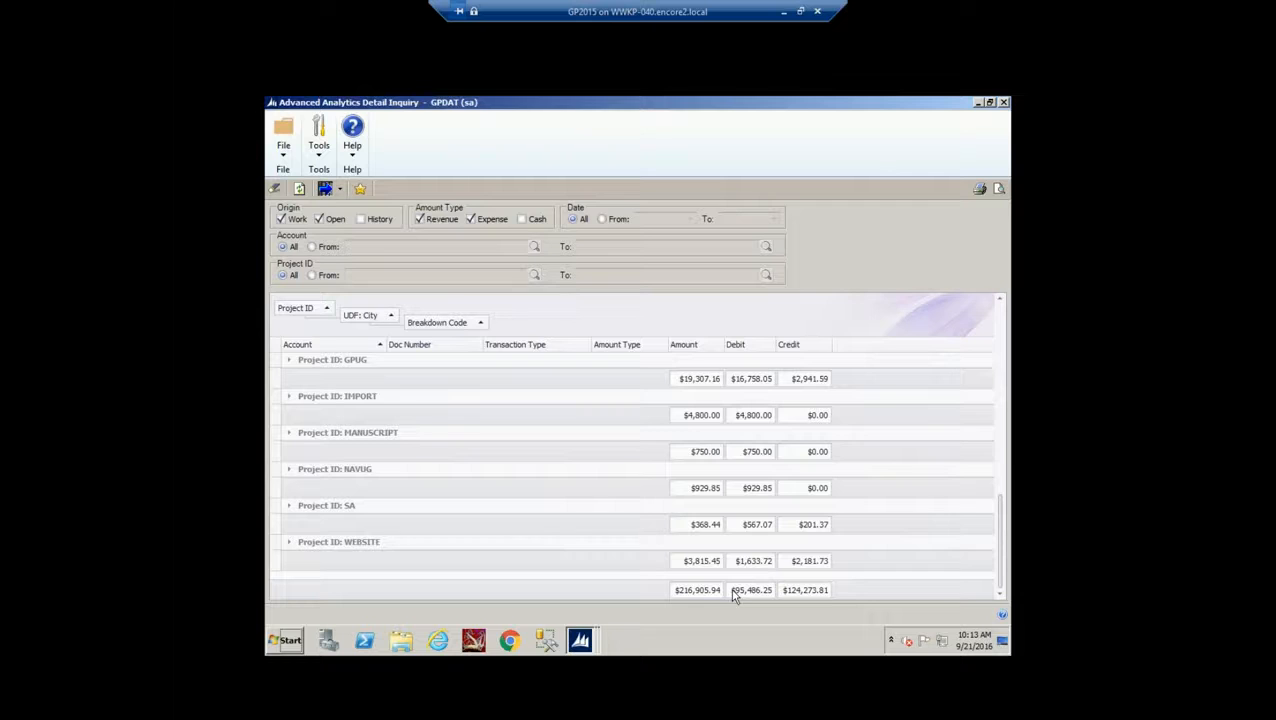
left_click(289, 362)
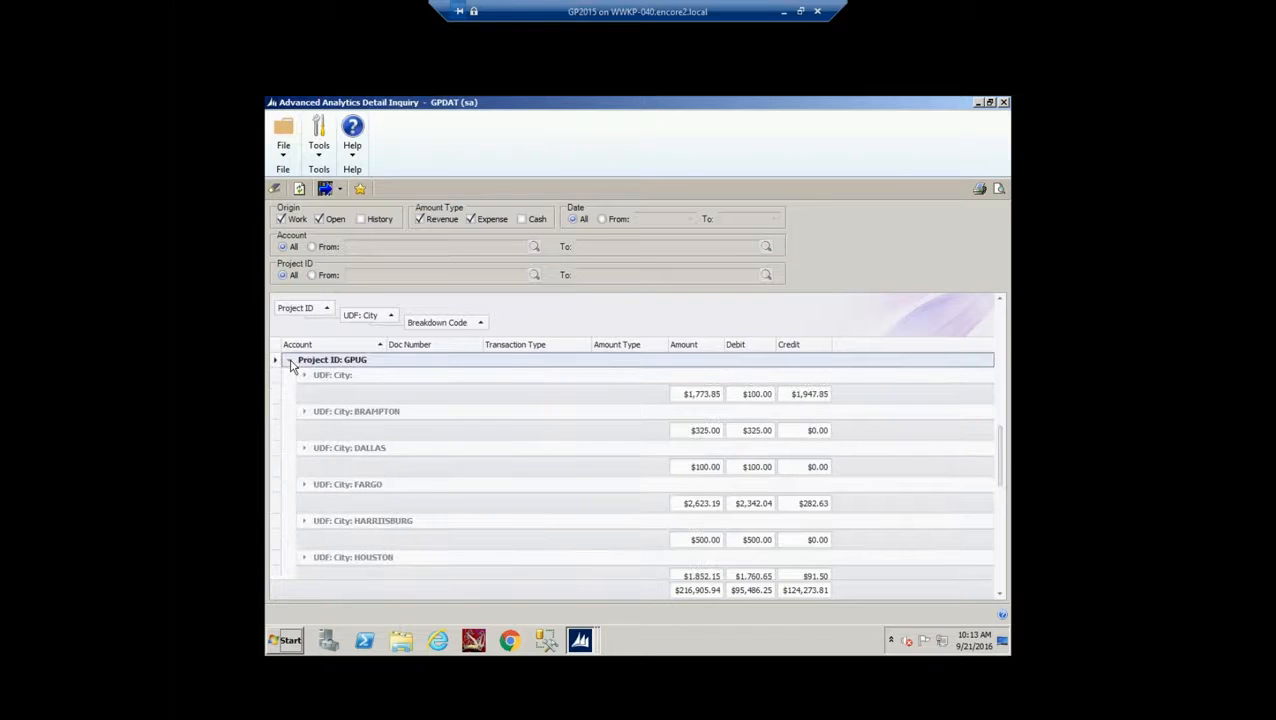
left_click(304, 484)
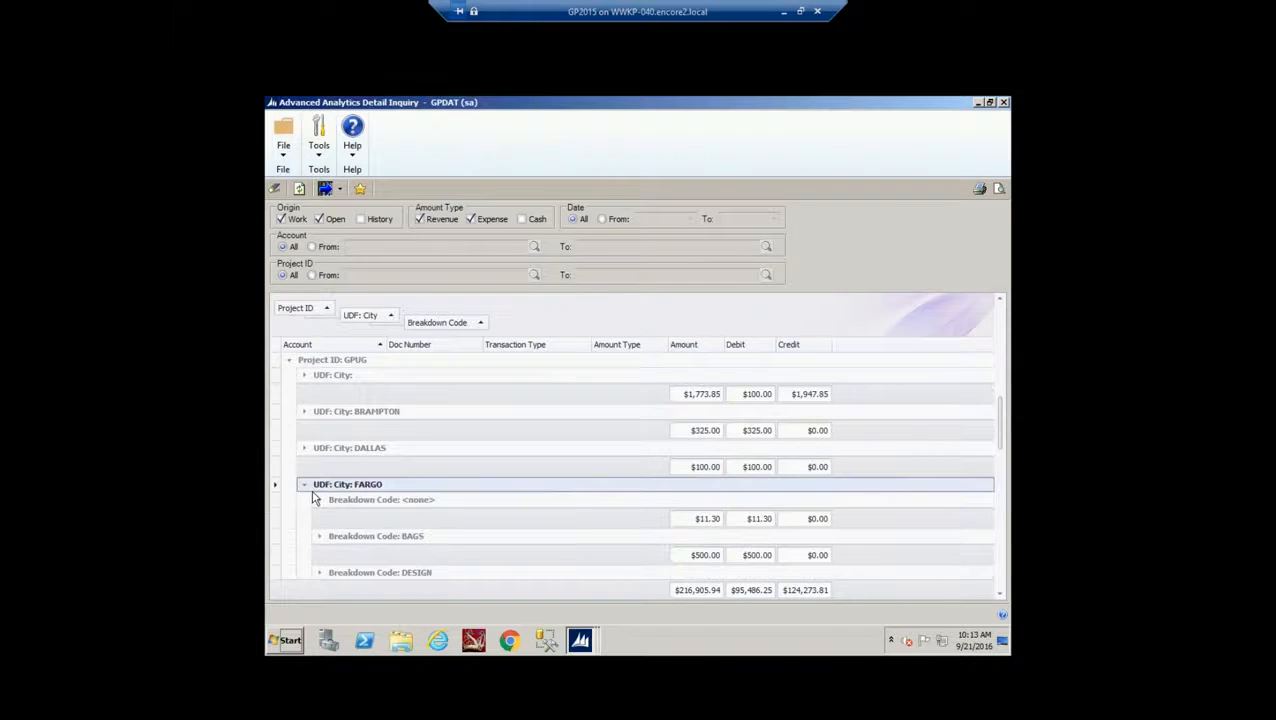
left_click(320, 537)
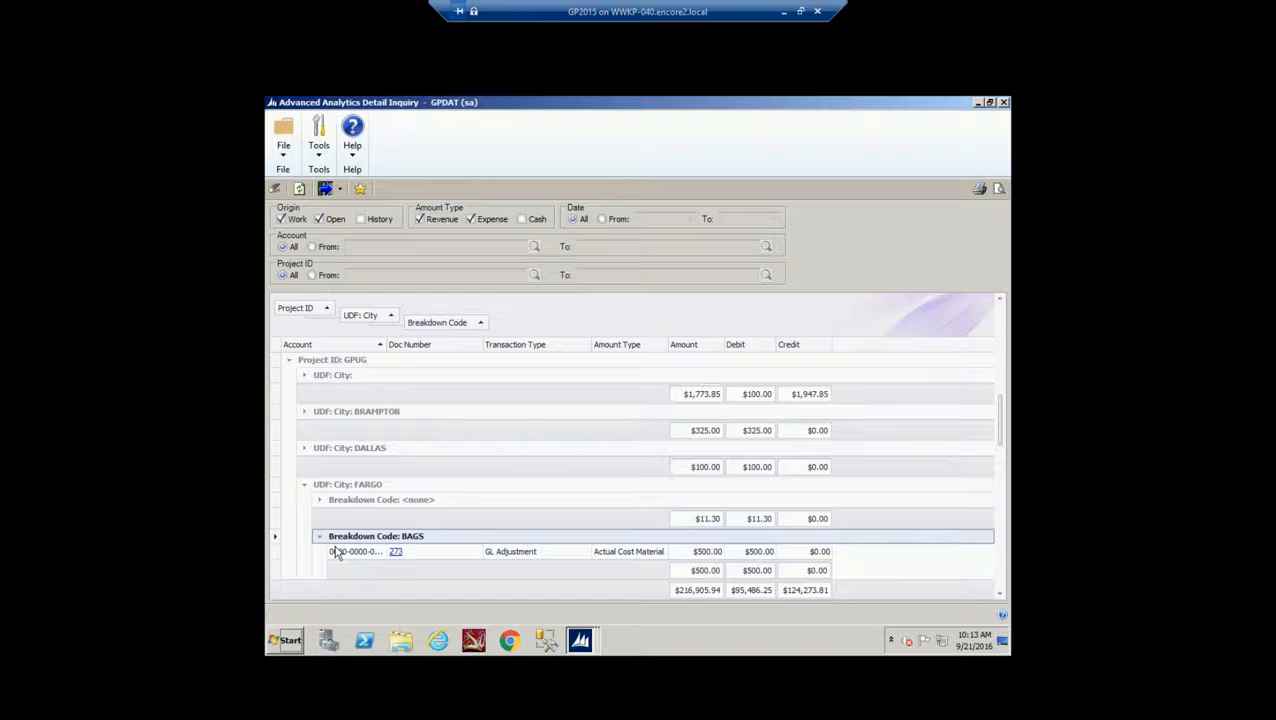
scroll(490, 535, "down", 2)
left_click(320, 540)
scroll(540, 515, "down", 2)
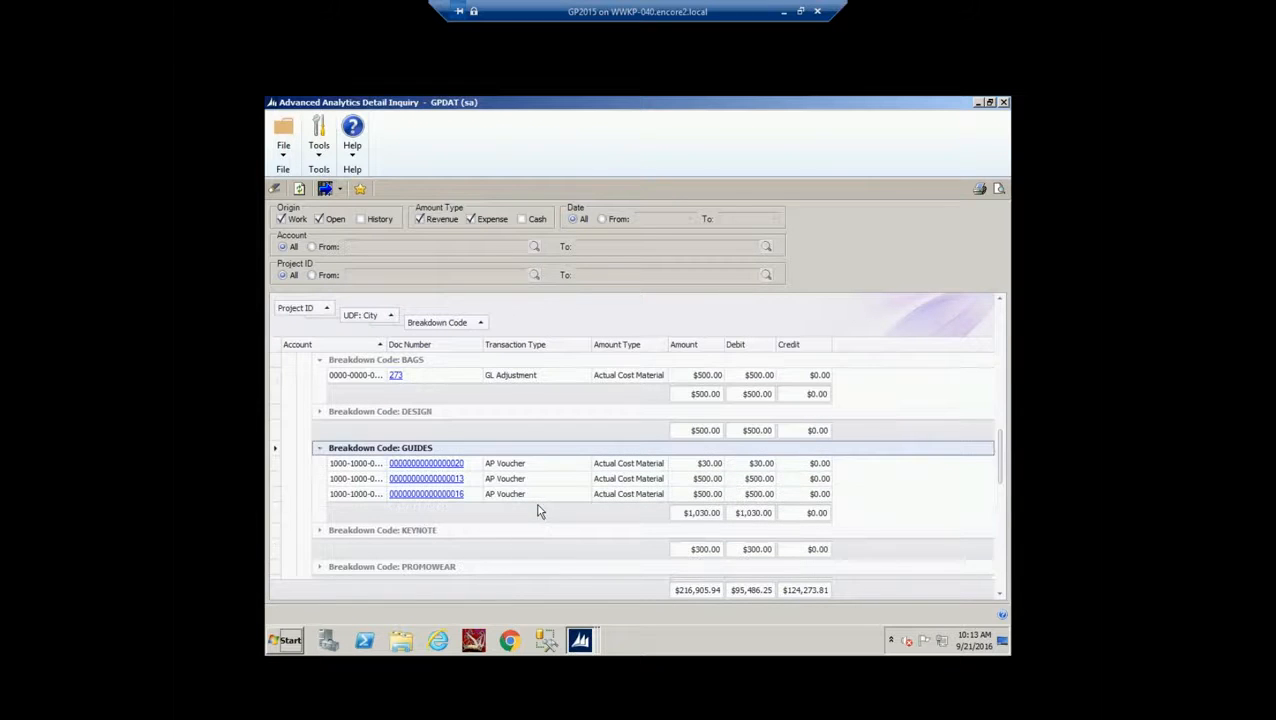
left_click(453, 480)
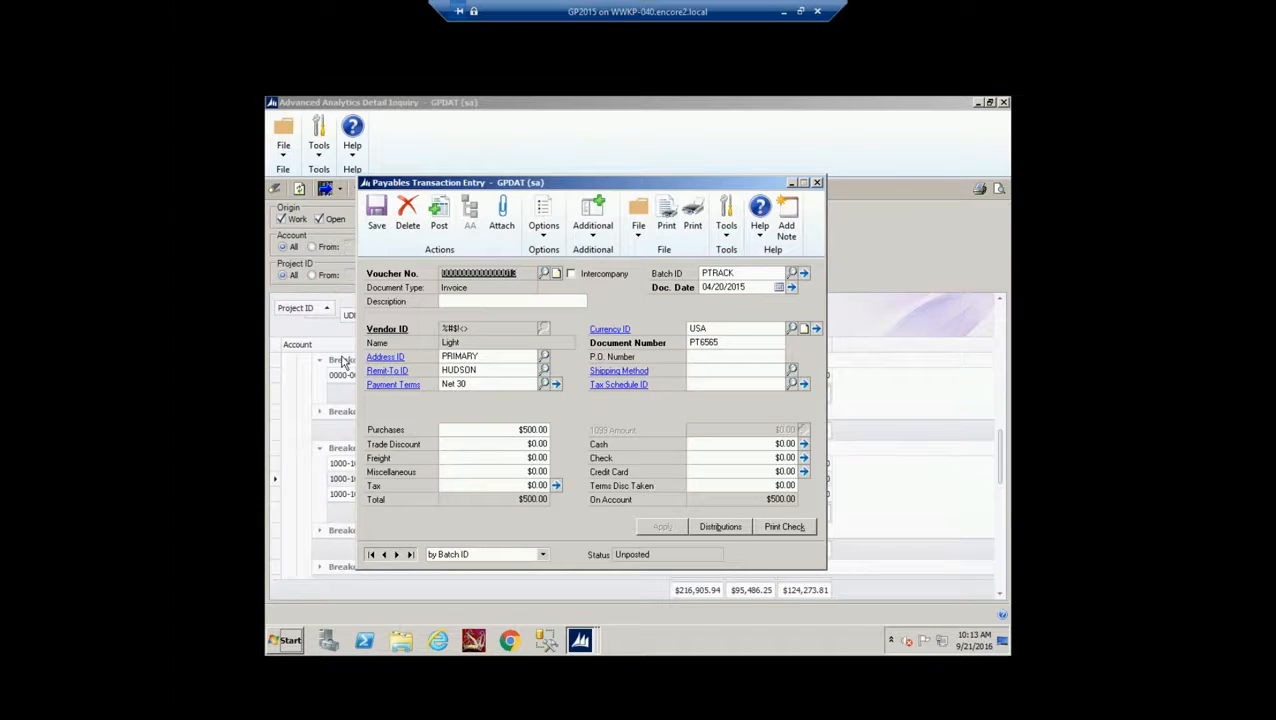
Review the $500.00 voucher's project distribution (GPUG, FARGO, GUIDES), then close it and the voucher
left_click(594, 218)
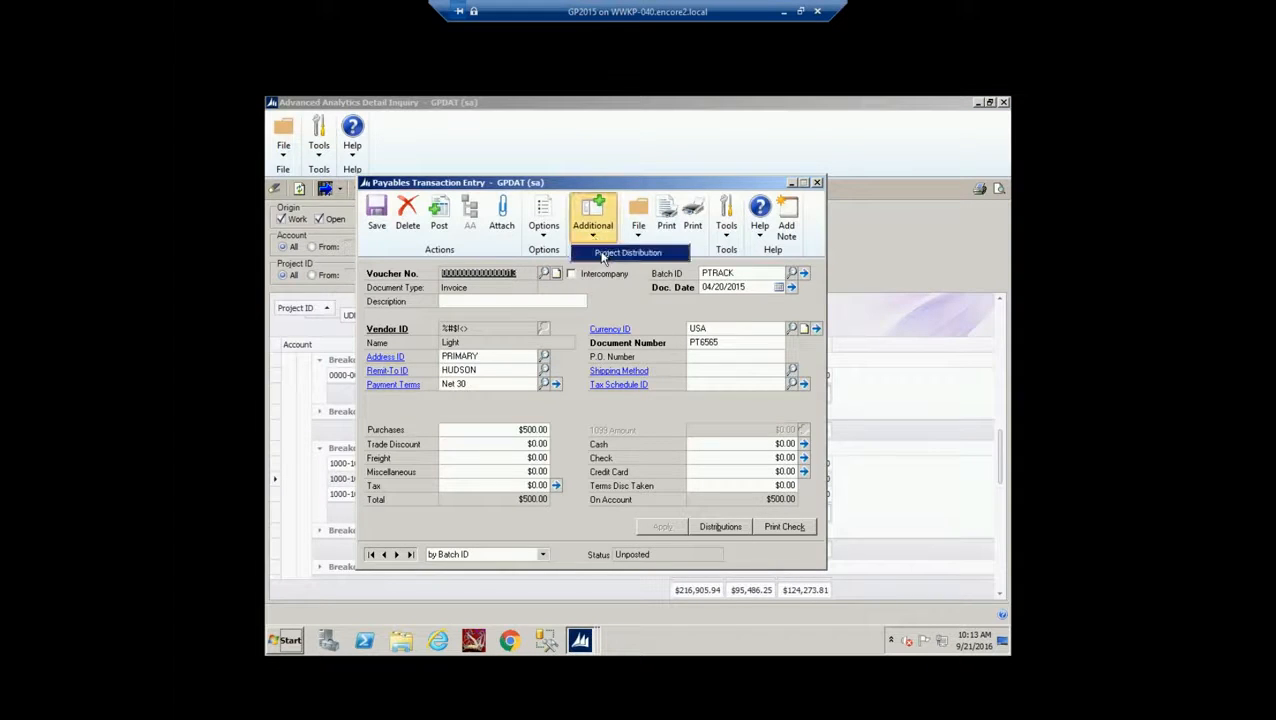
left_click(603, 257)
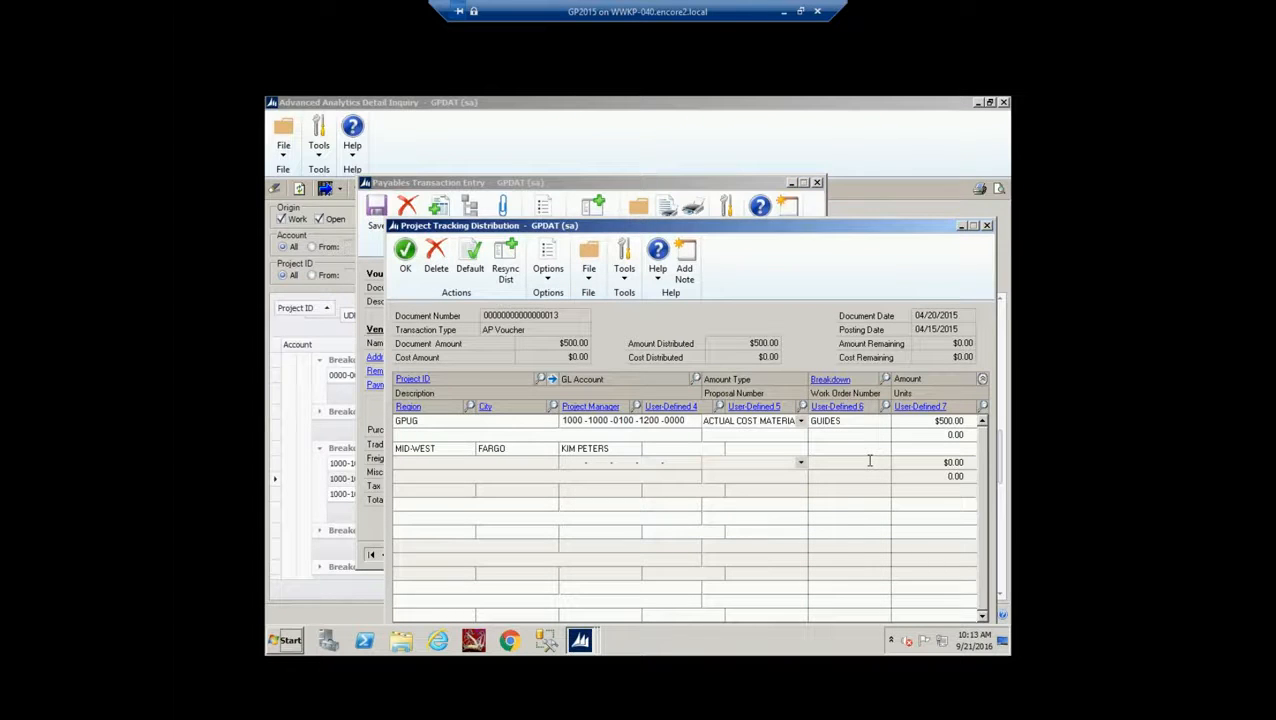
left_click(986, 225)
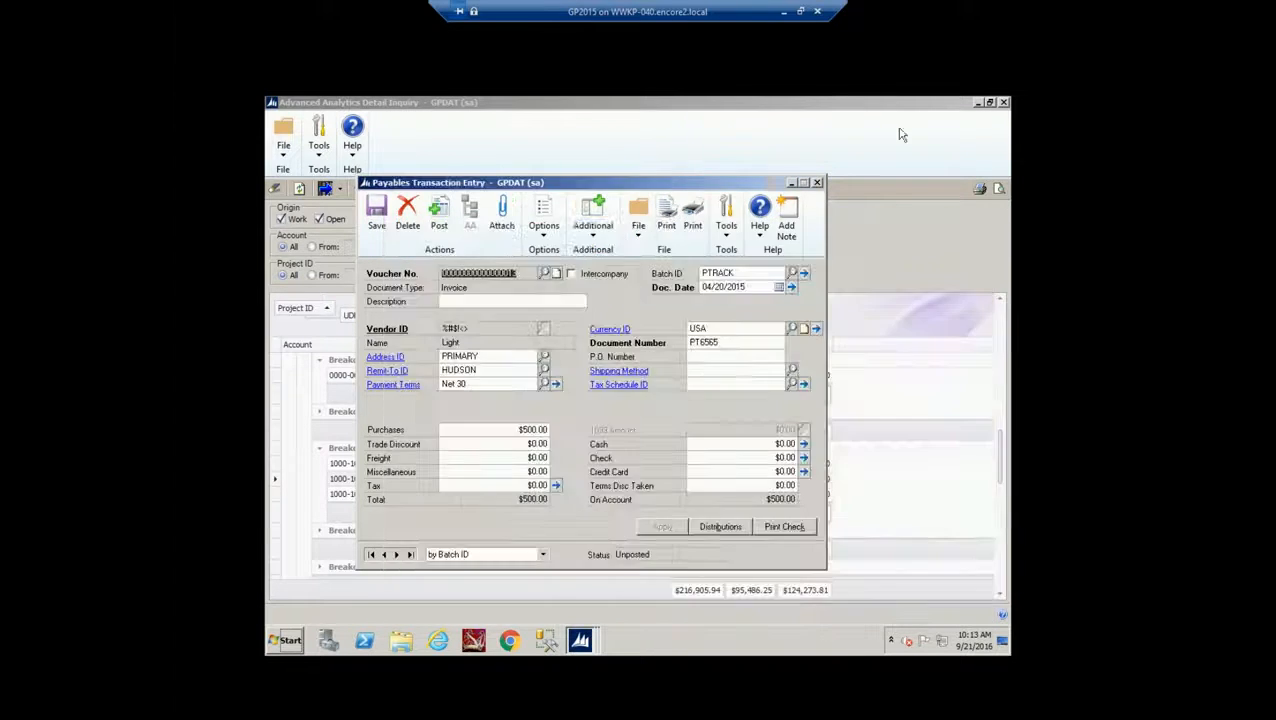
left_click(817, 183)
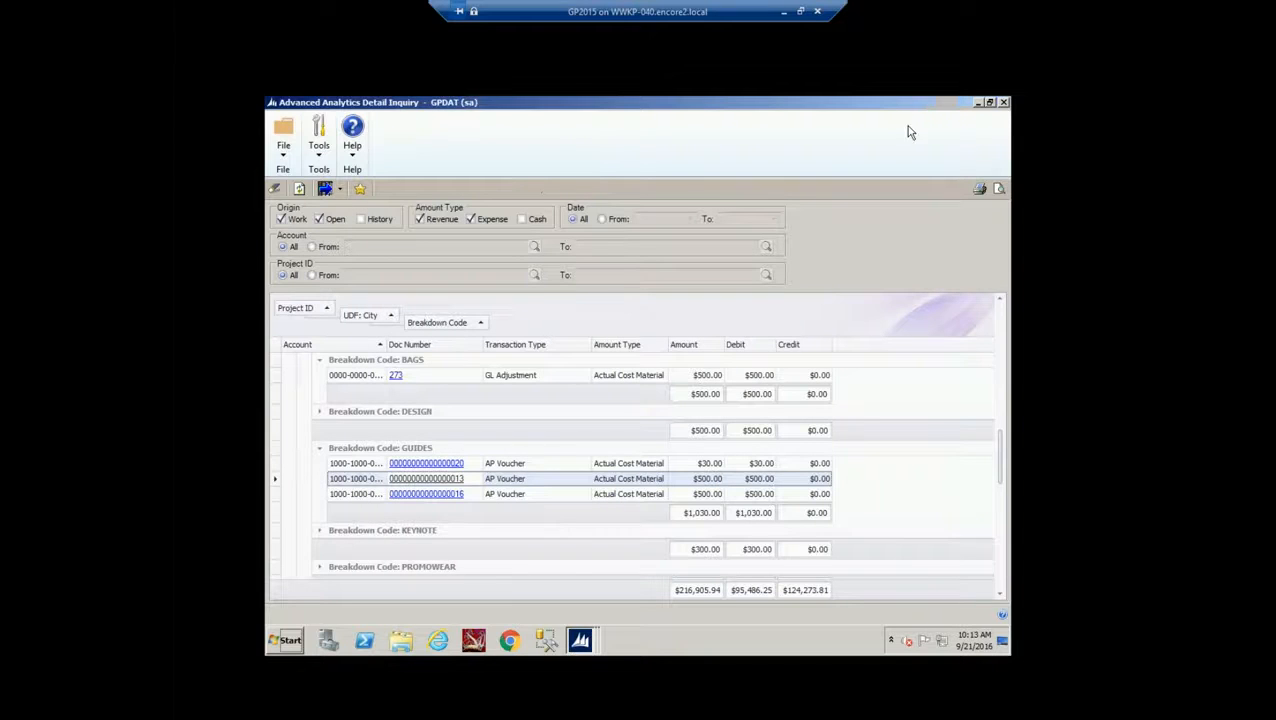